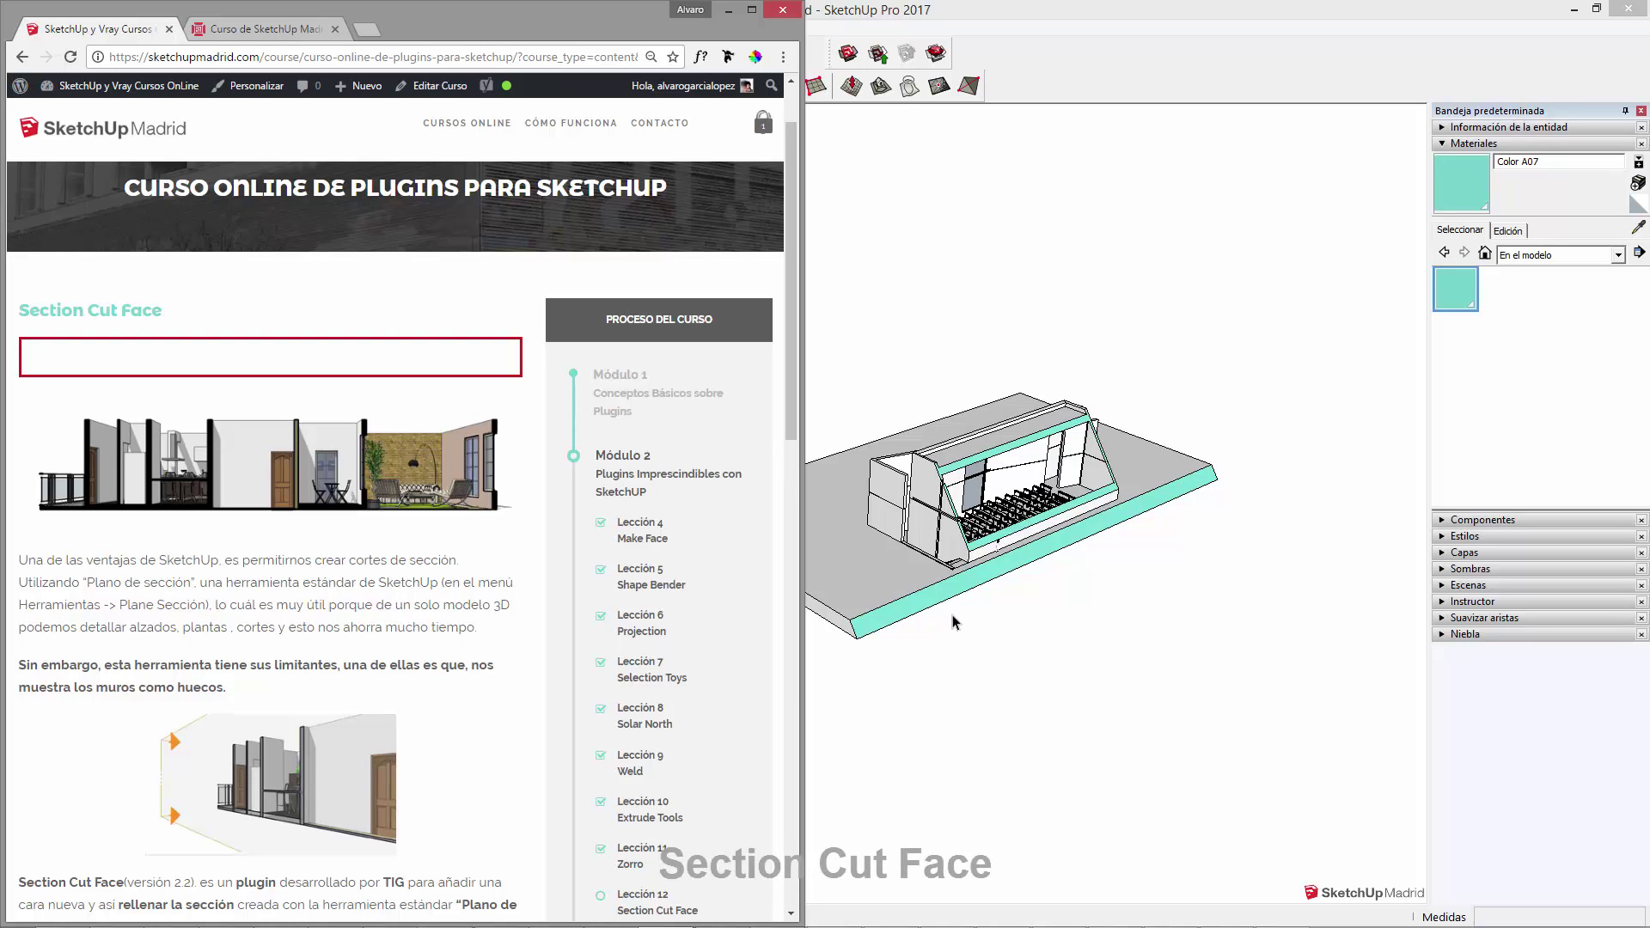
# Scroll through the Section Cut Face lesson on the SketchUp Madrid course site
pyautogui.moveTo(789, 437); pyautogui.dragTo(796, 478)
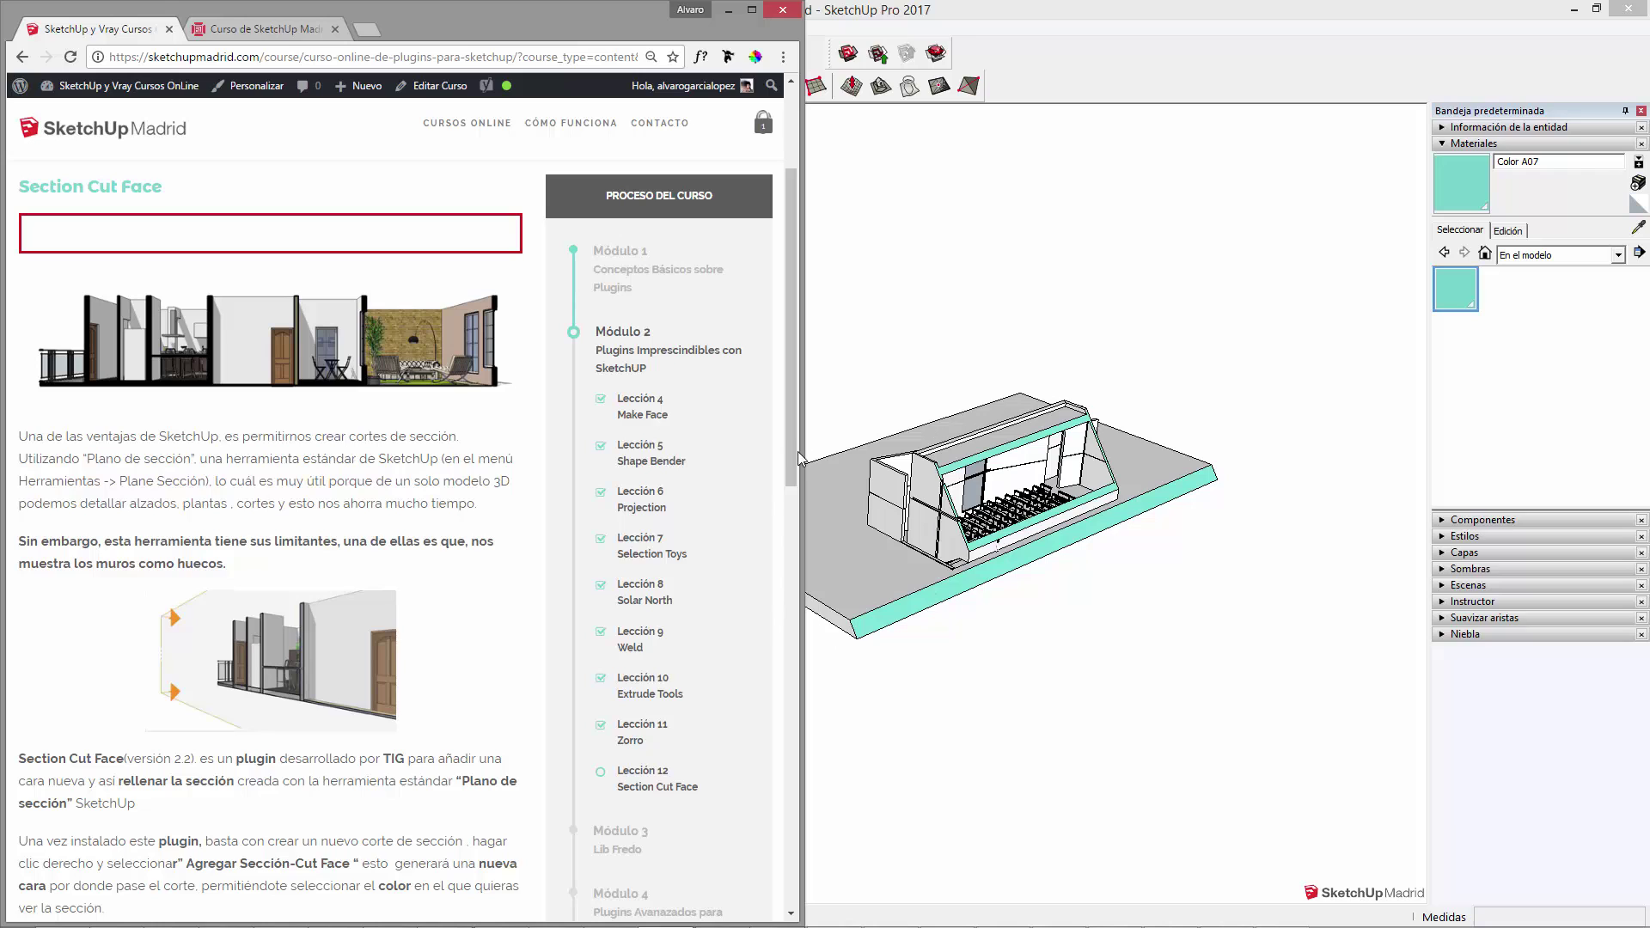
pyautogui.moveTo(794, 461); pyautogui.dragTo(792, 461)
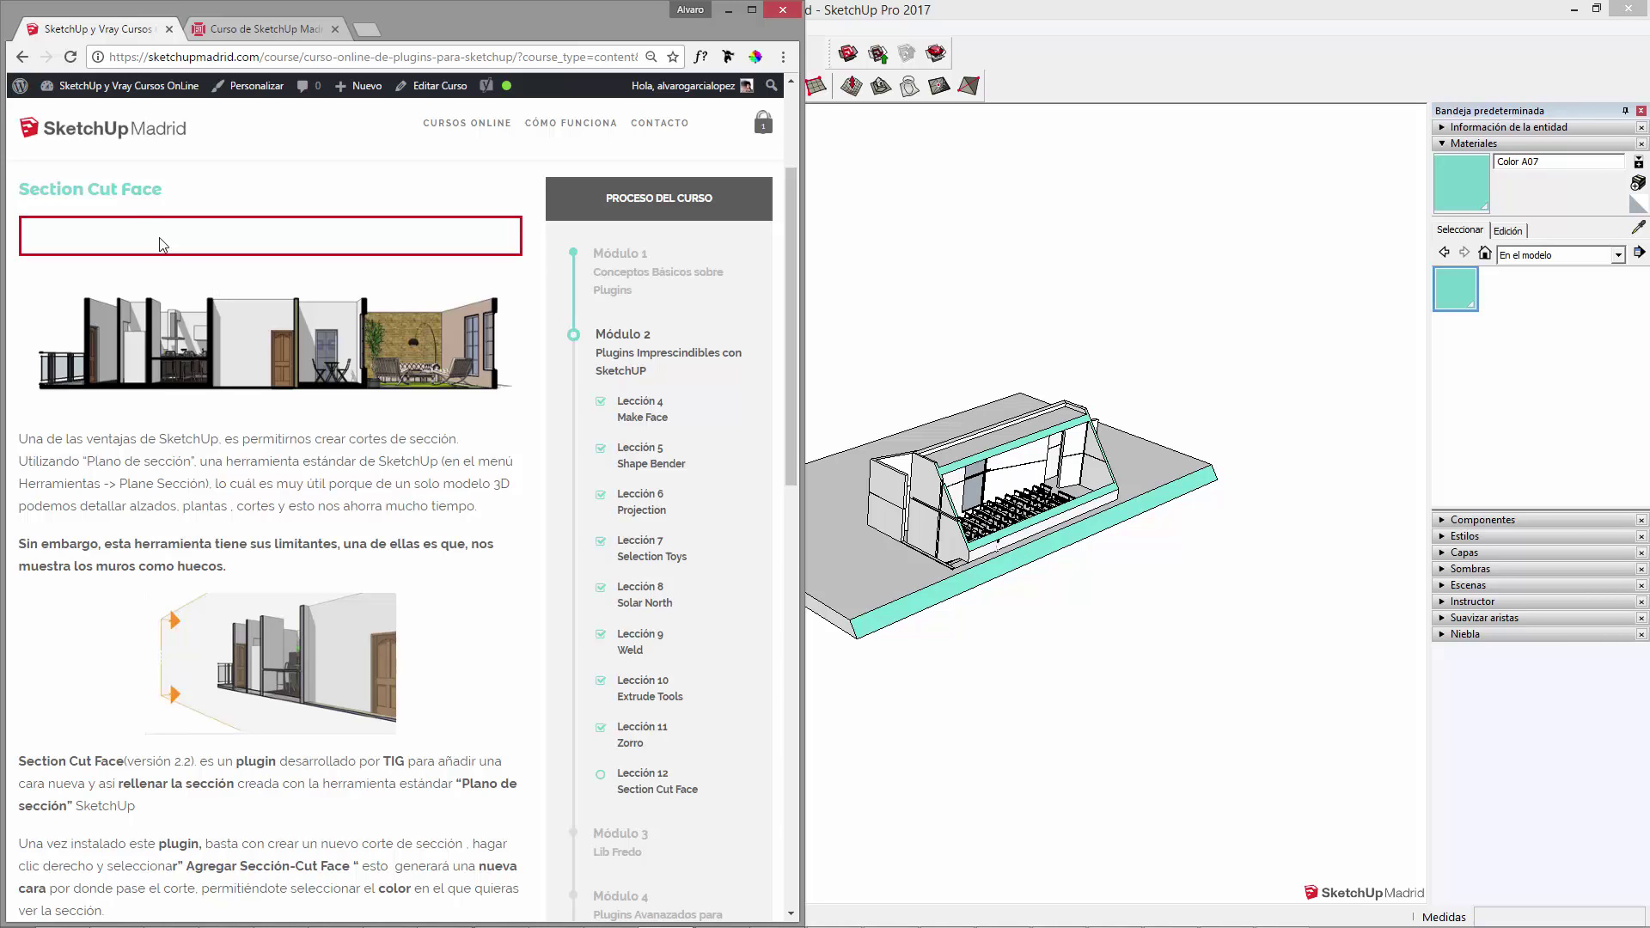
pyautogui.moveTo(18, 191); pyautogui.dragTo(165, 188)
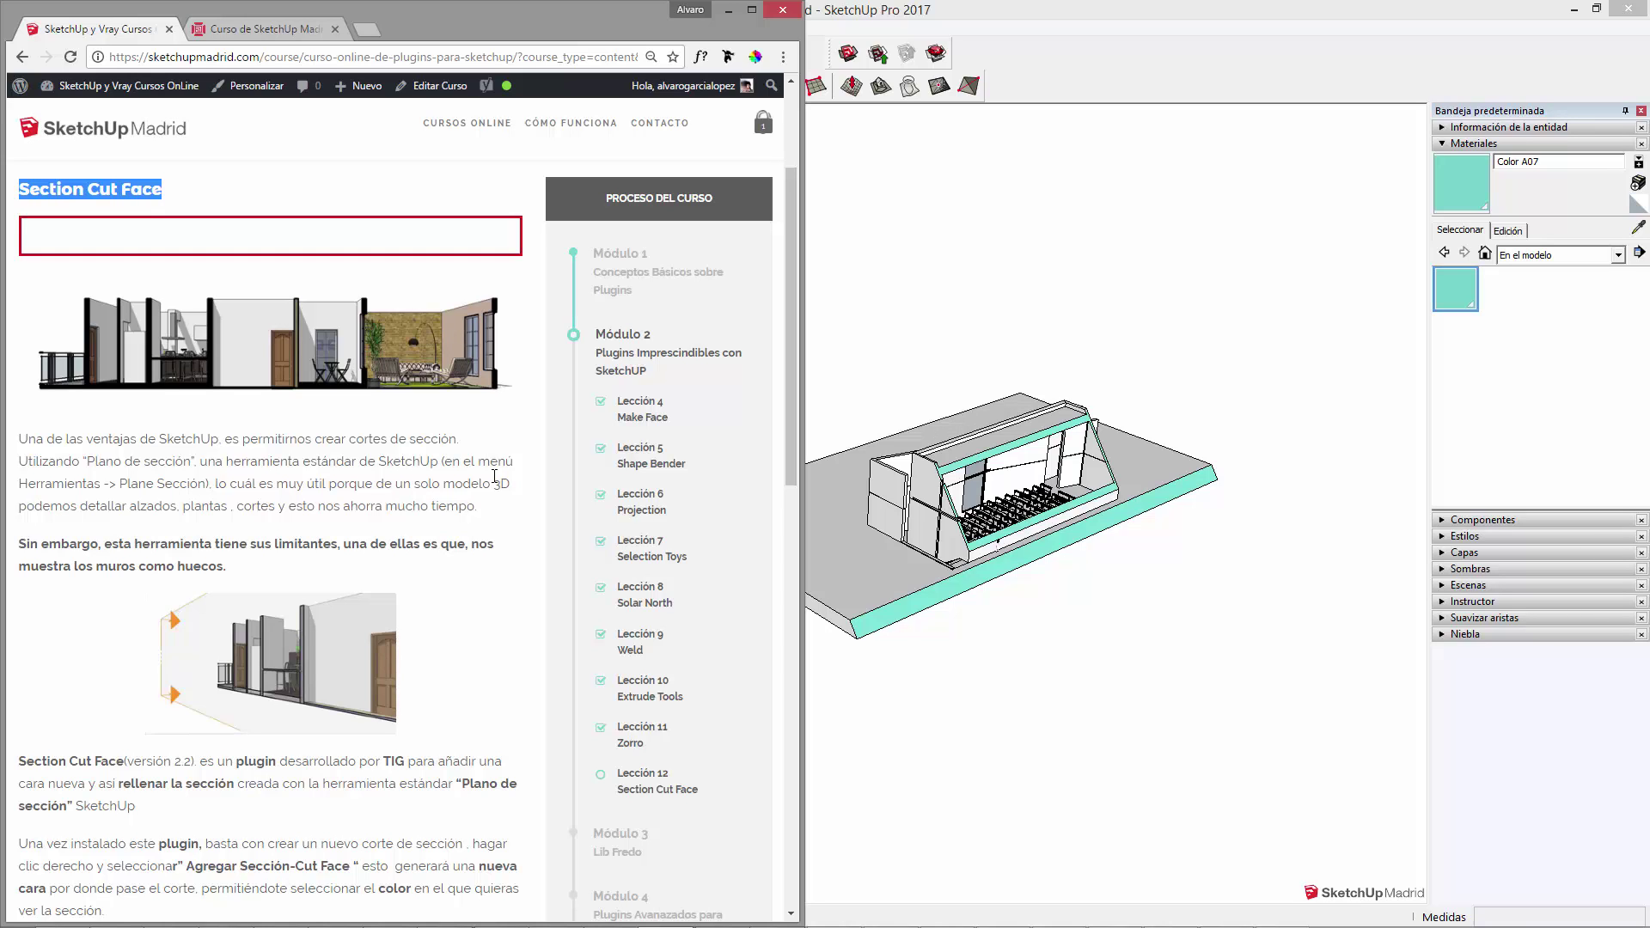
pyautogui.click(215, 422)
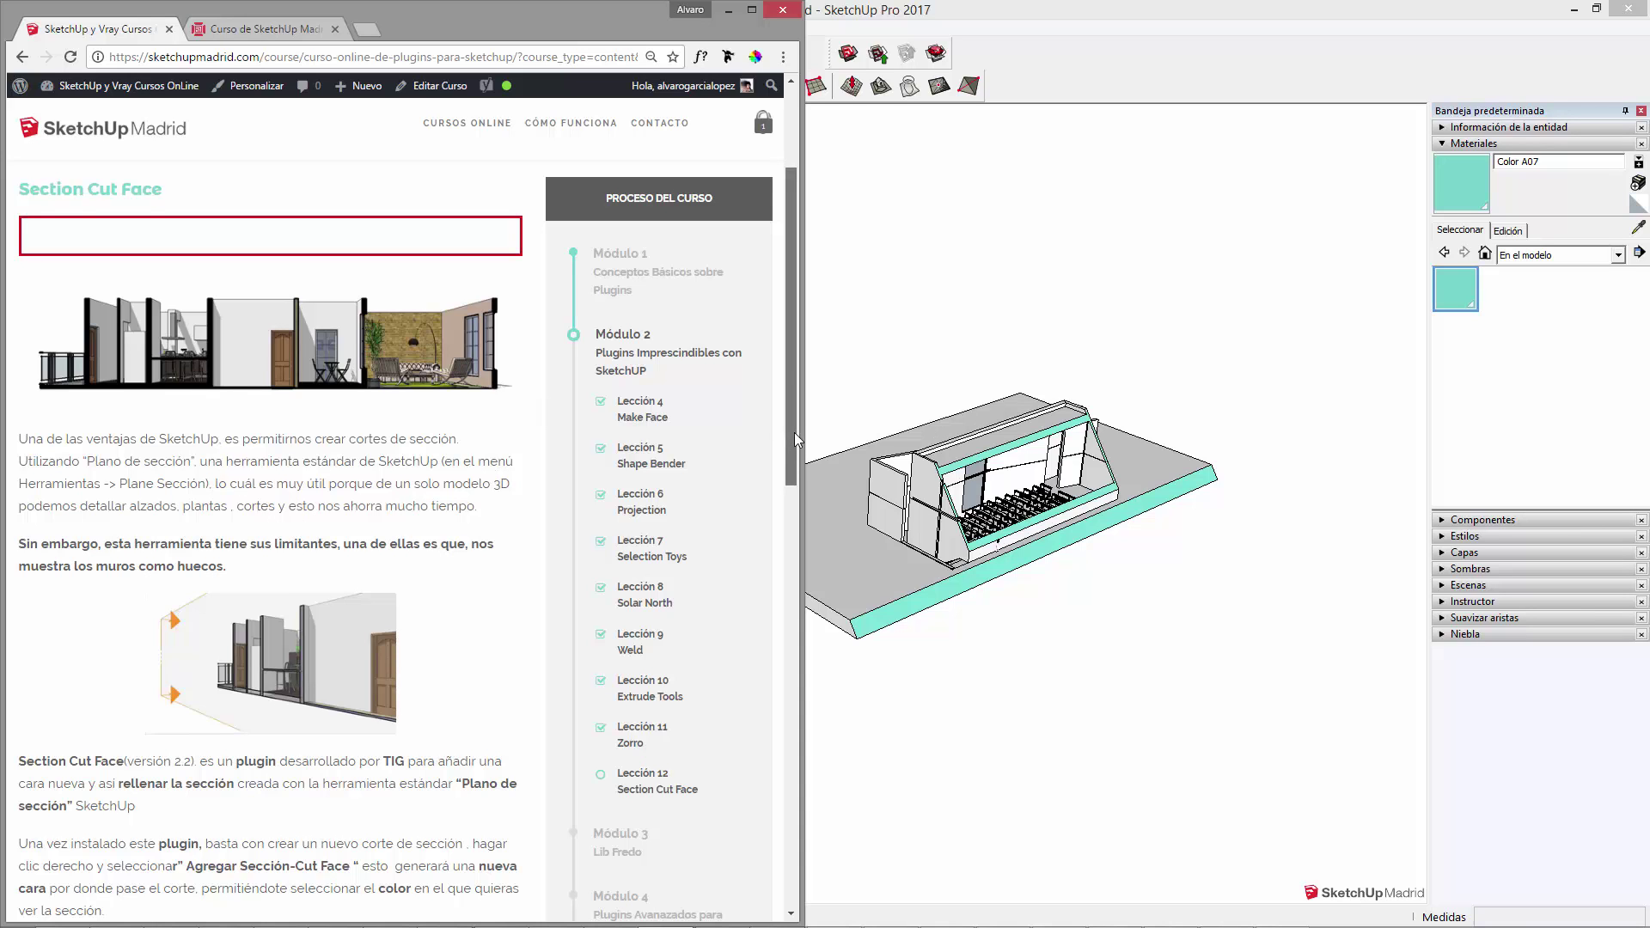
pyautogui.moveTo(794, 432); pyautogui.dragTo(796, 610)
pyautogui.scroll(-2, 362, 707)
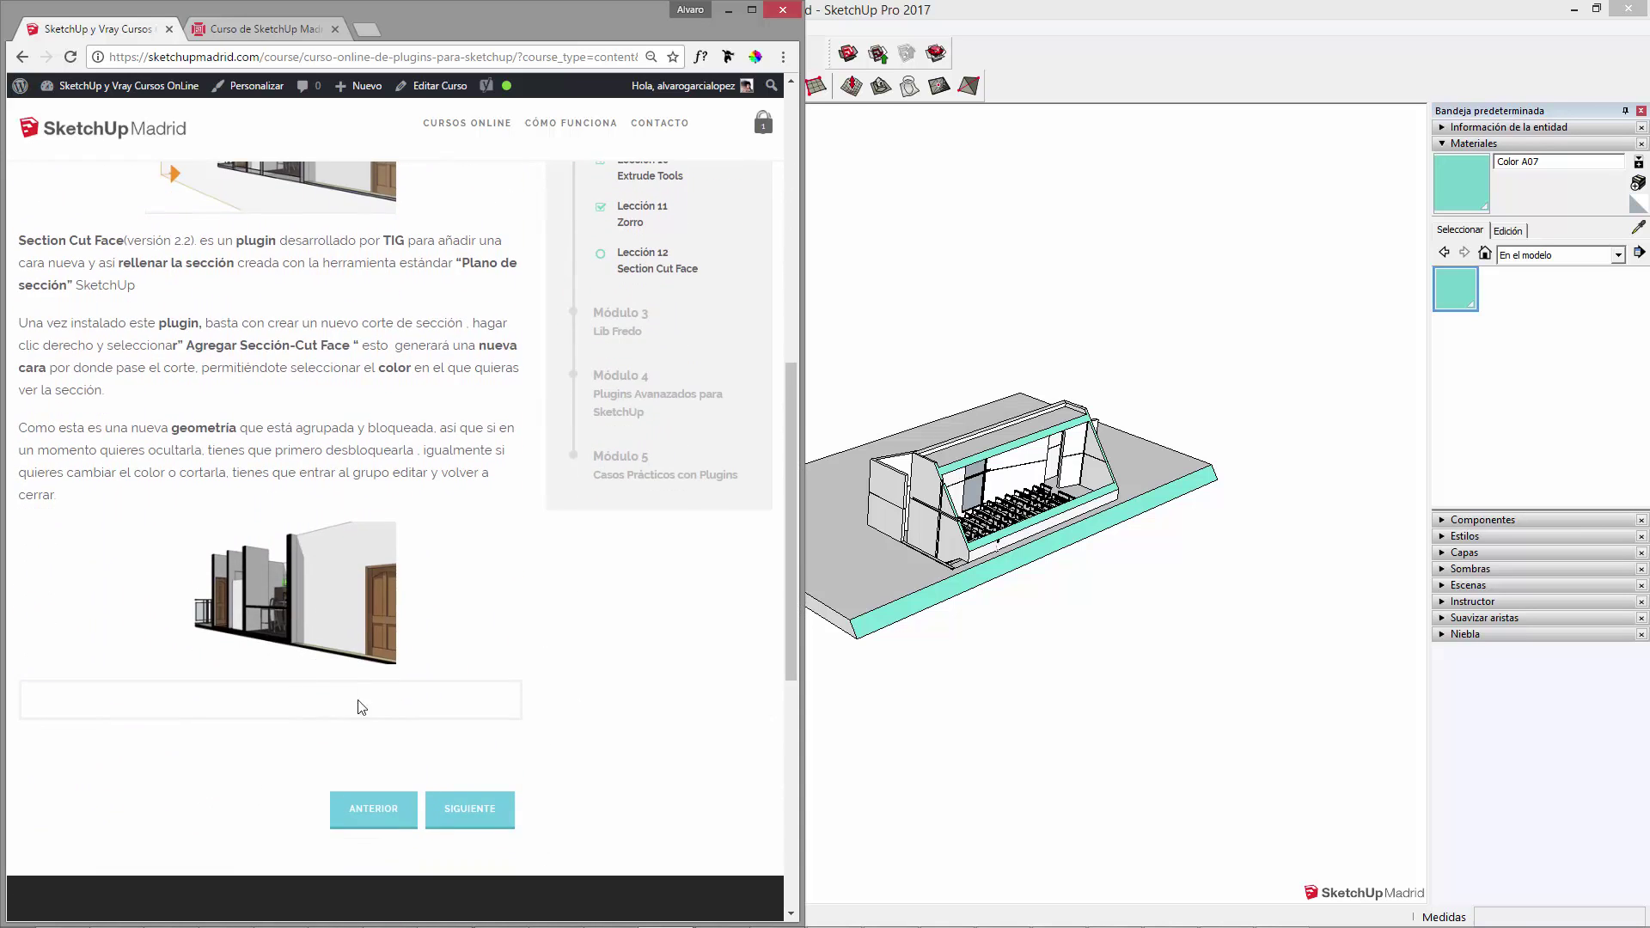
pyautogui.moveTo(791, 558); pyautogui.dragTo(792, 565)
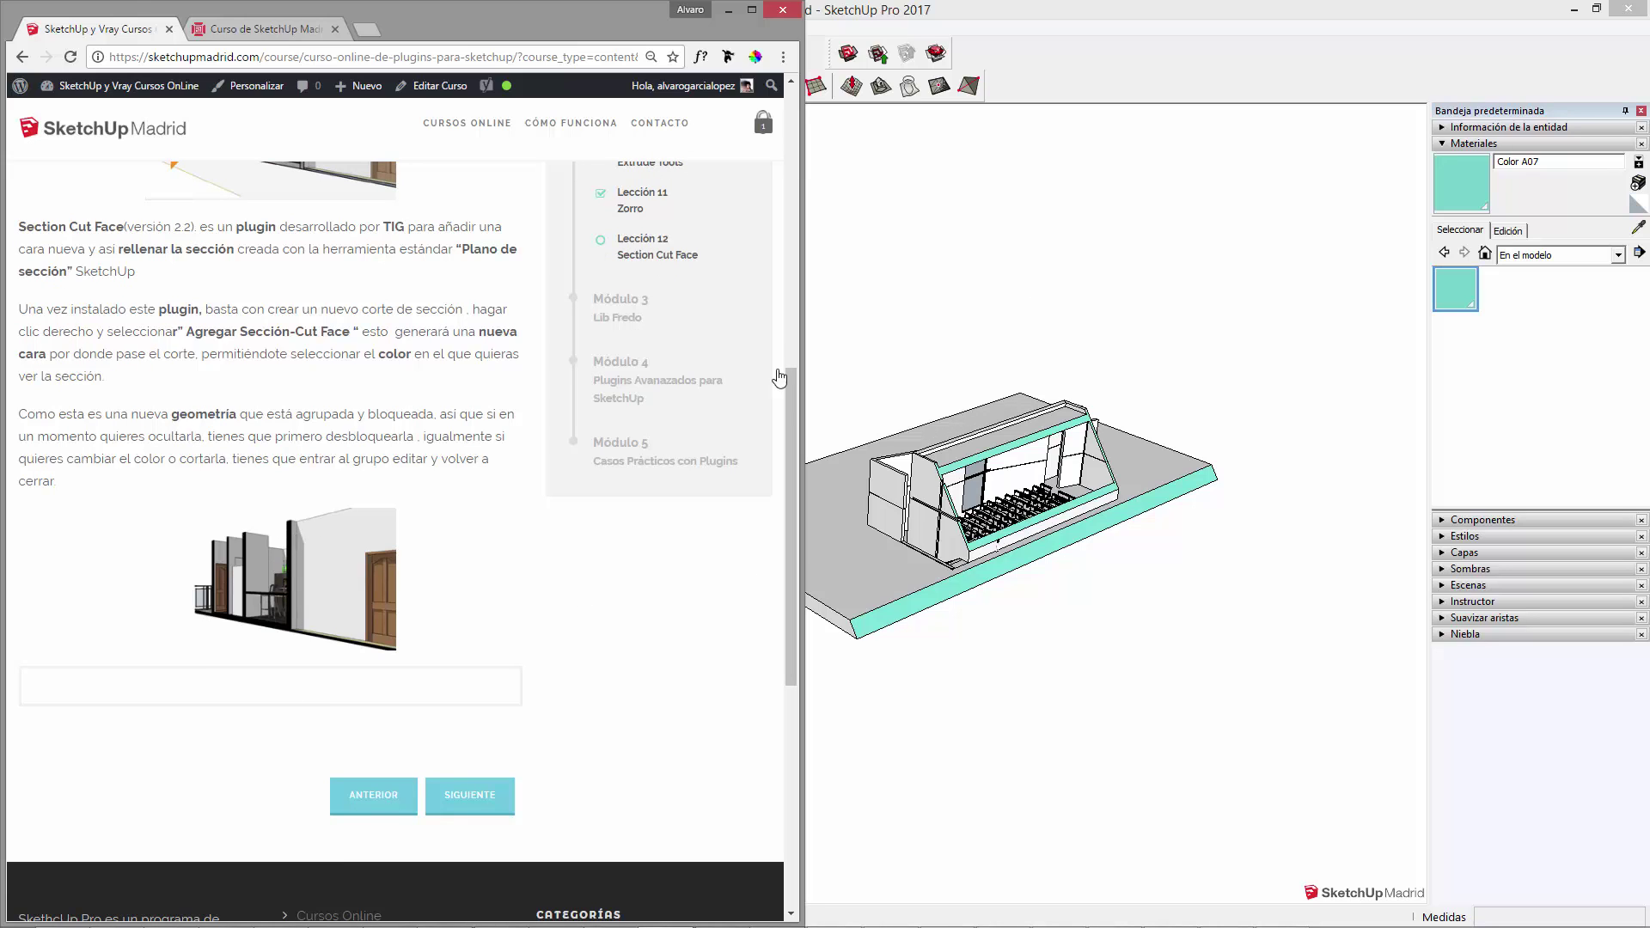
pyautogui.moveTo(792, 501); pyautogui.dragTo(796, 293)
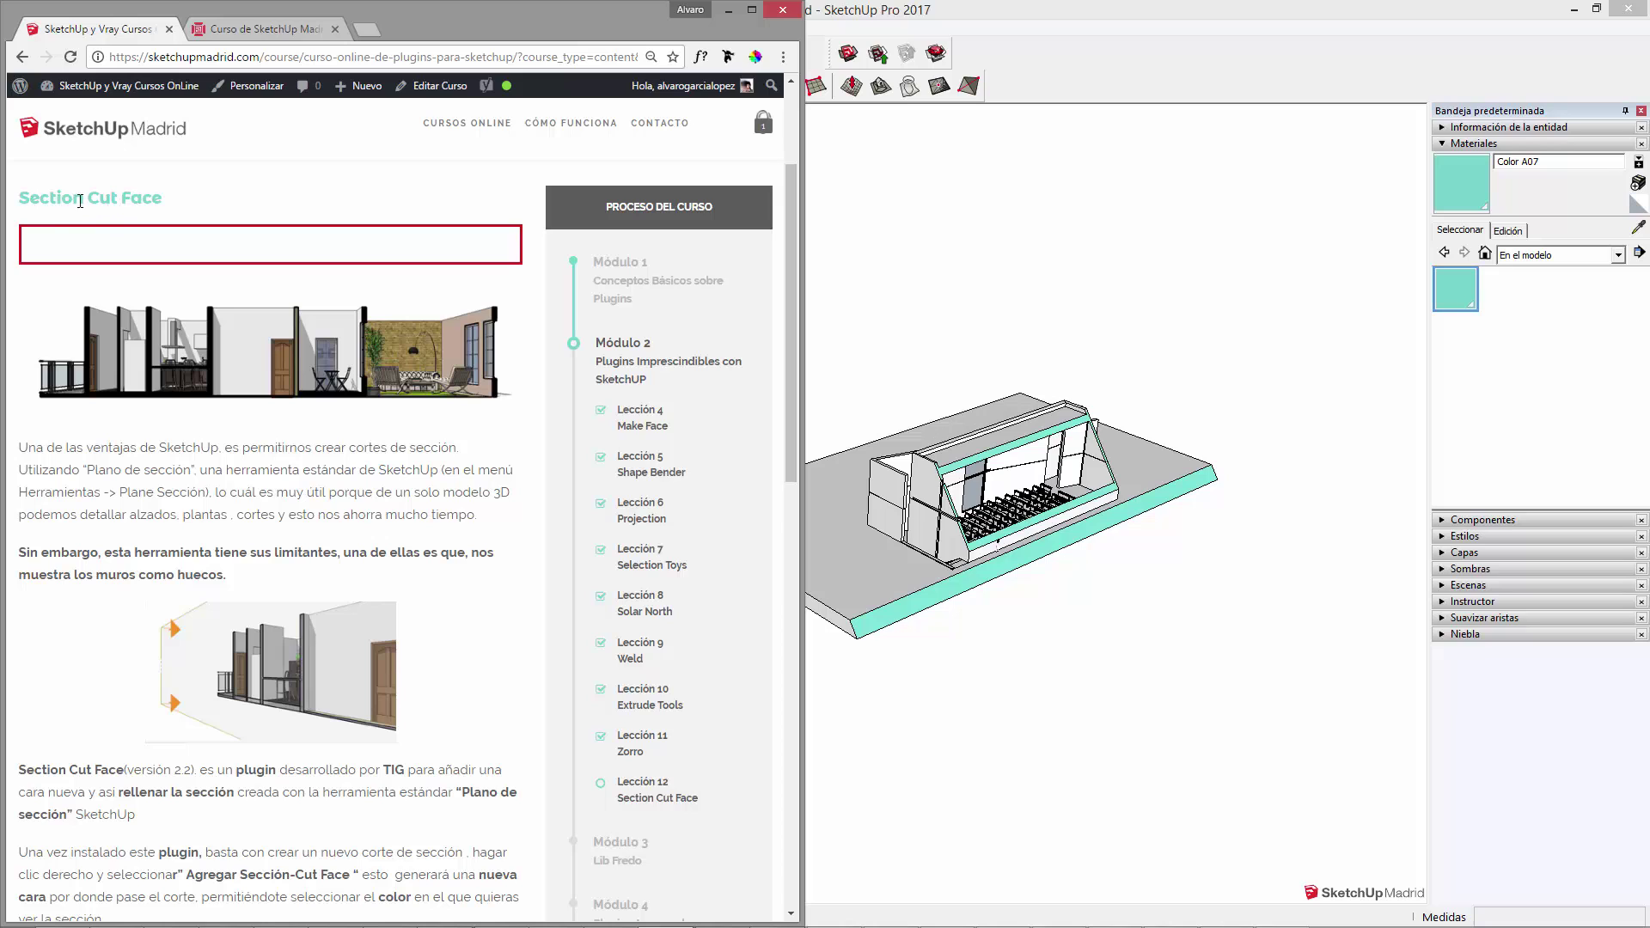
# Finish reading the lesson, bring SketchUp to the front and select SectionCutFace_v6.2.rbz
pyautogui.moveTo(147, 197); pyautogui.dragTo(18, 198)
pyautogui.rightClick(134, 194)
pyautogui.click(147, 191)
pyautogui.moveTo(791, 307); pyautogui.dragTo(796, 415)
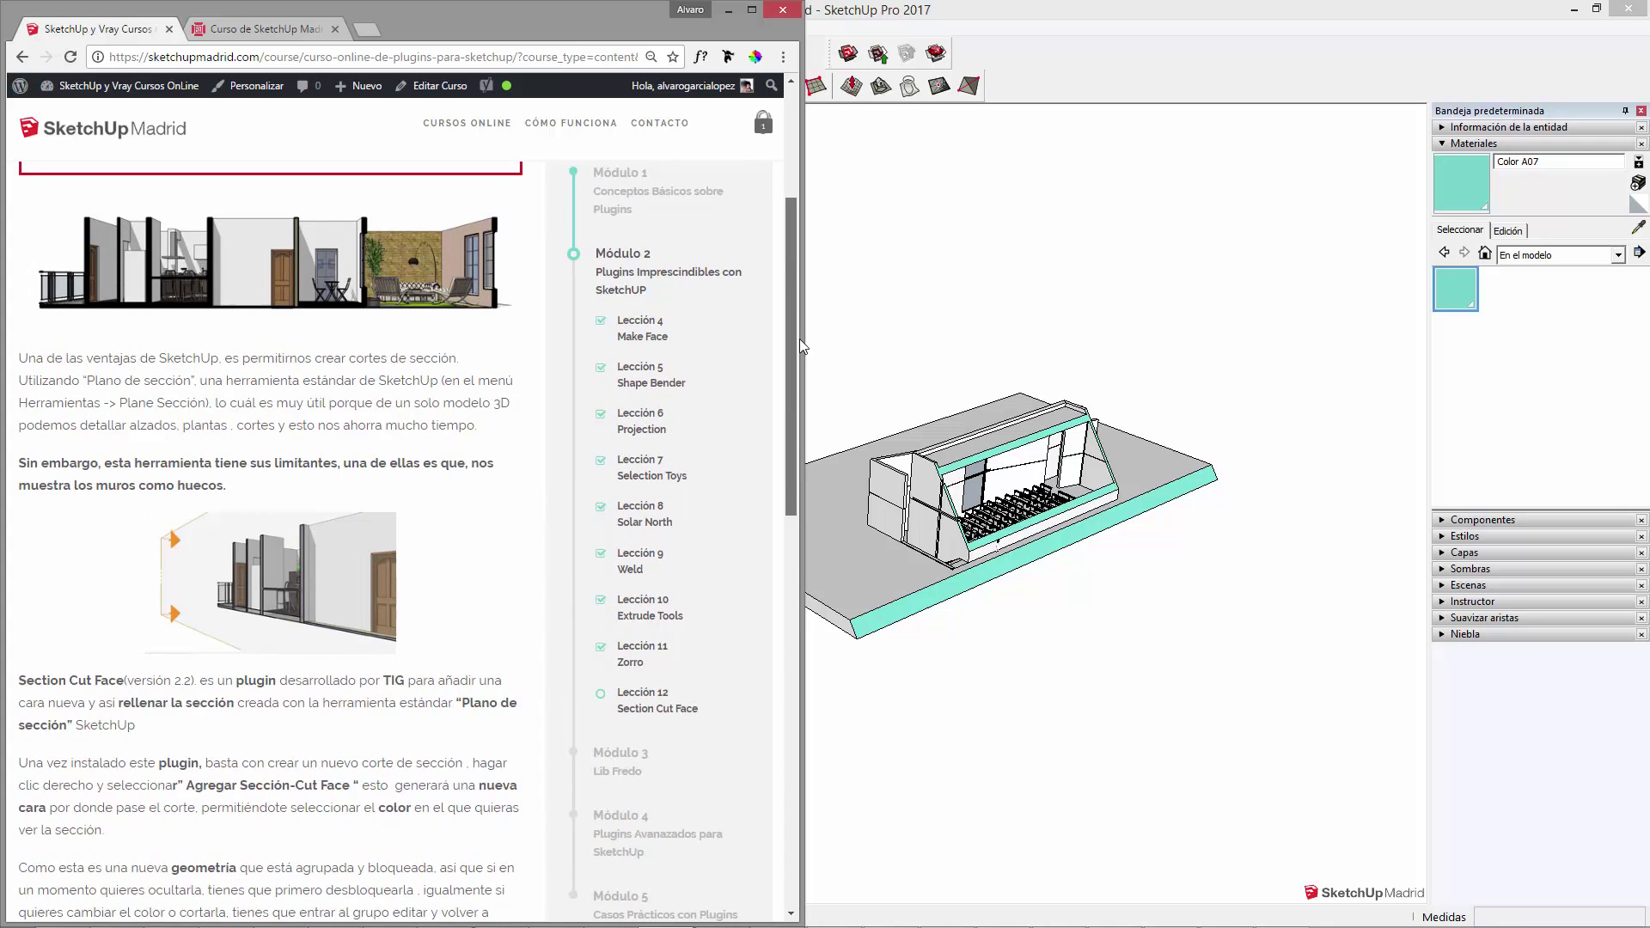
pyautogui.moveTo(795, 414); pyautogui.dragTo(799, 297)
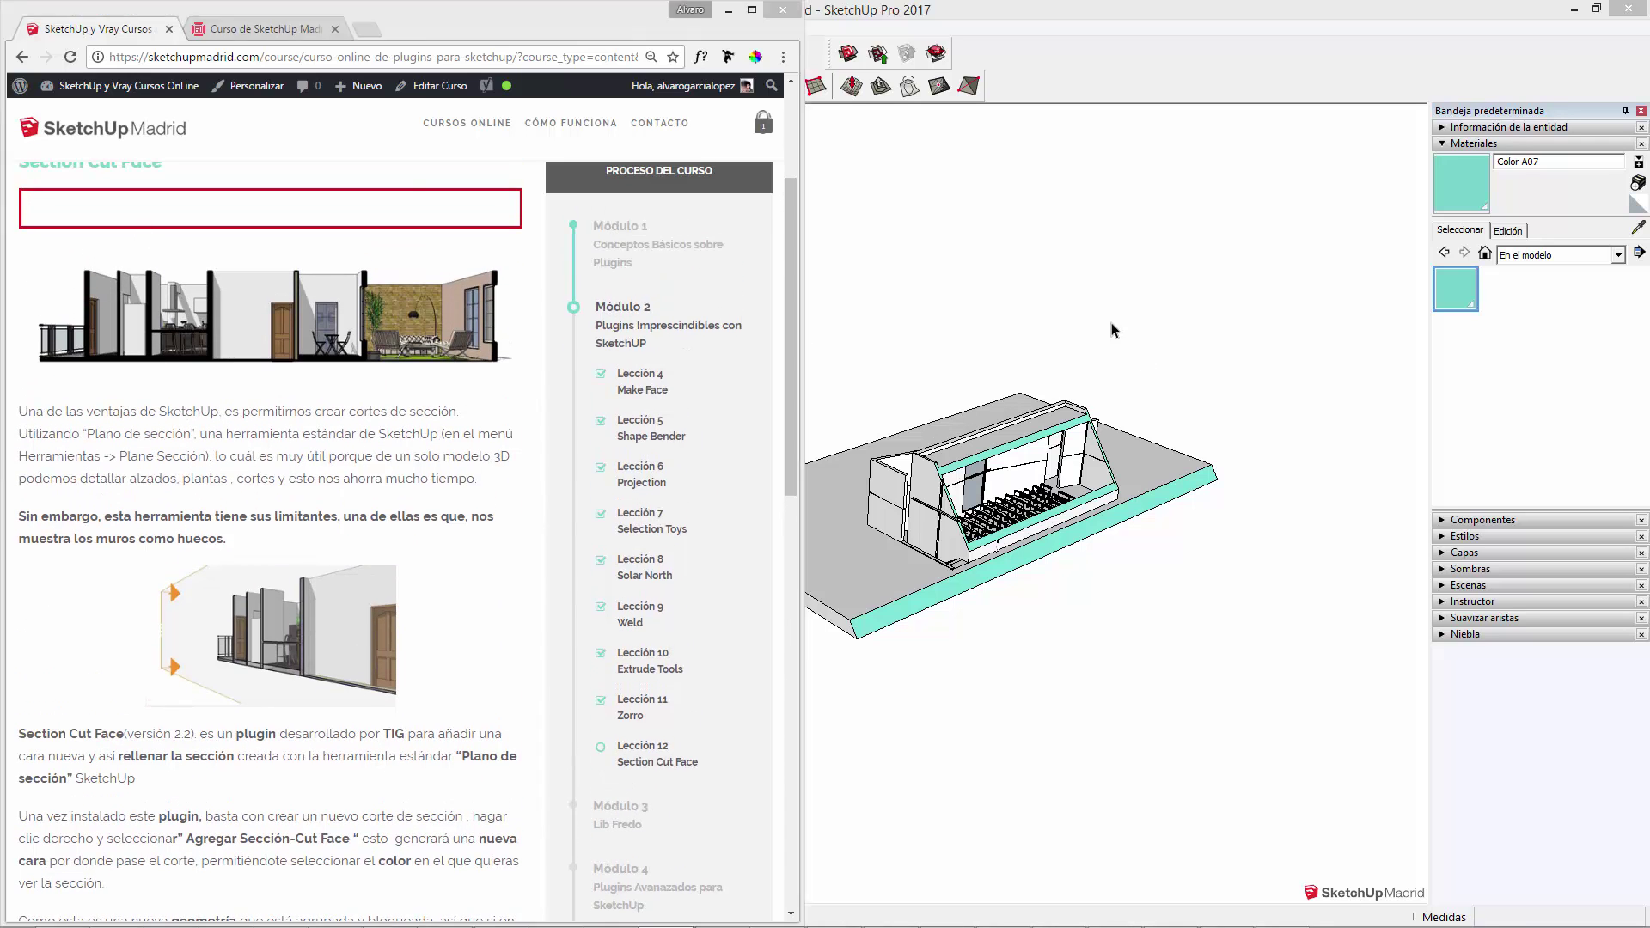
pyautogui.click(1114, 329)
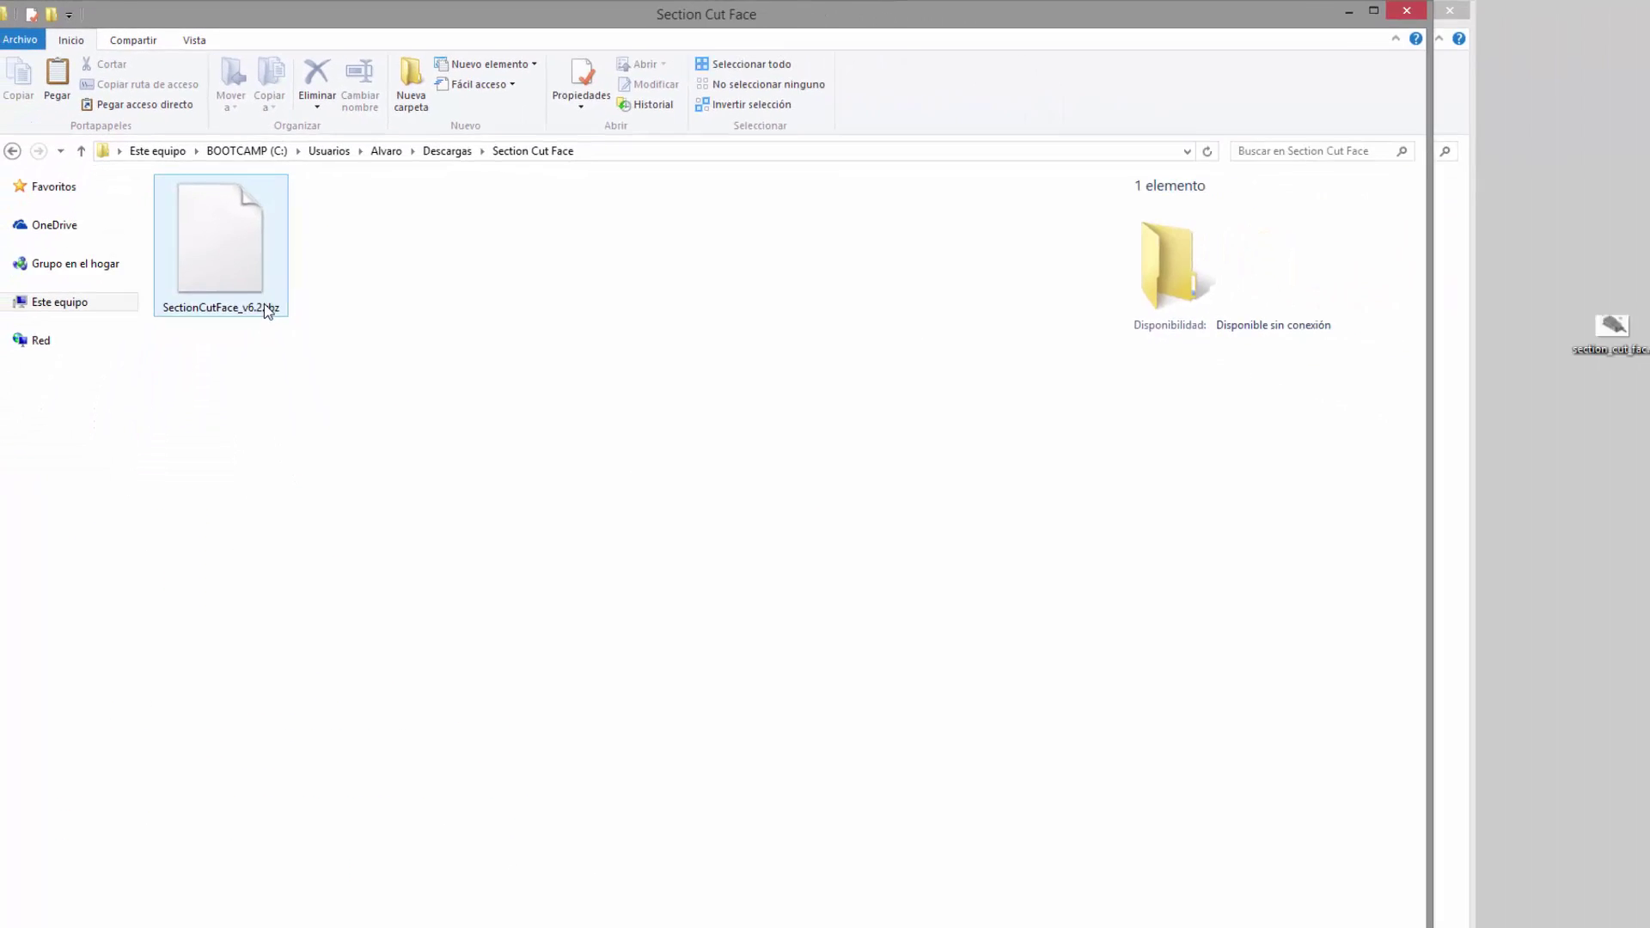
pyautogui.click(228, 234)
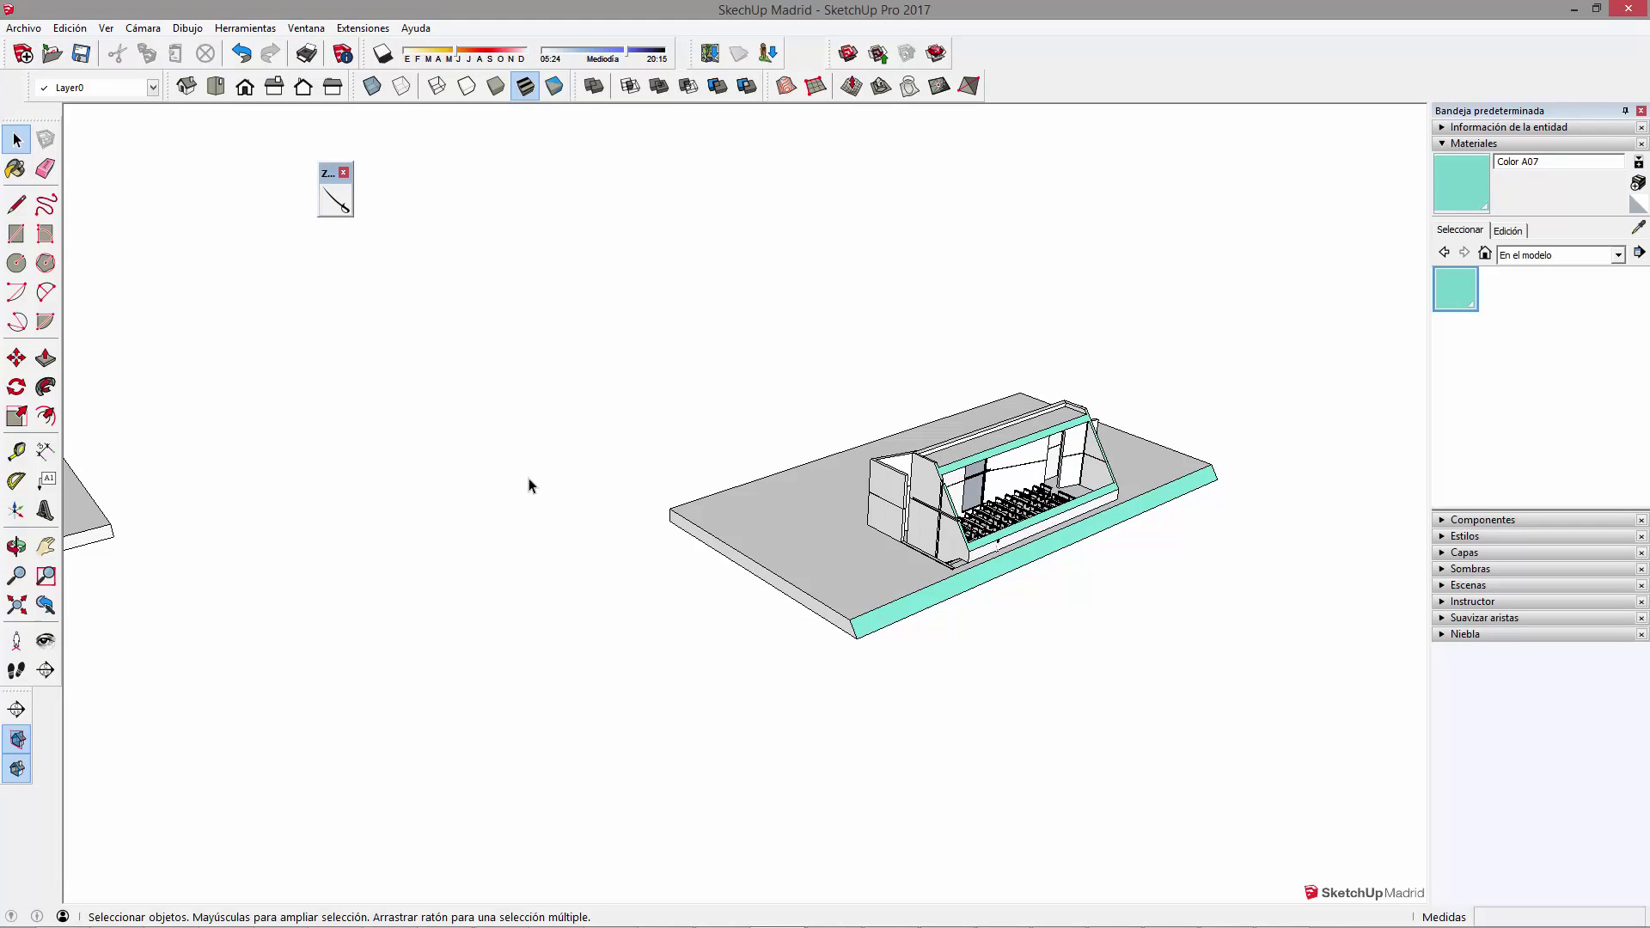
# Install SectionCutFace_v6.2.rbz through the Extension Manager, then close the manager
pyautogui.click(306, 27)
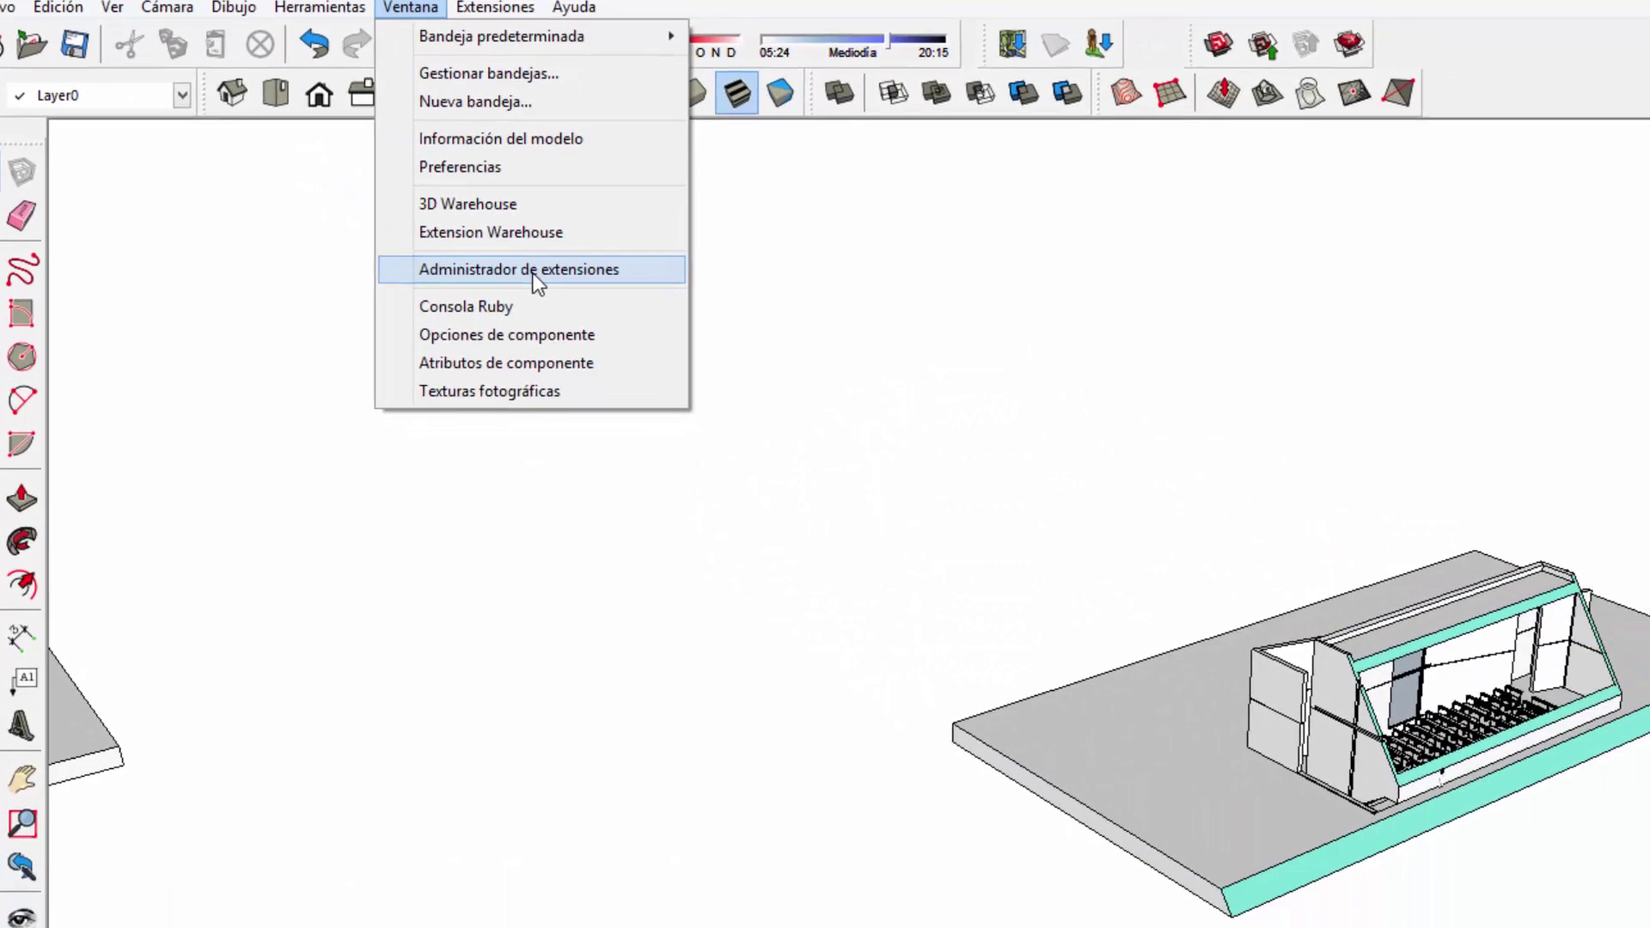
pyautogui.click(645, 342)
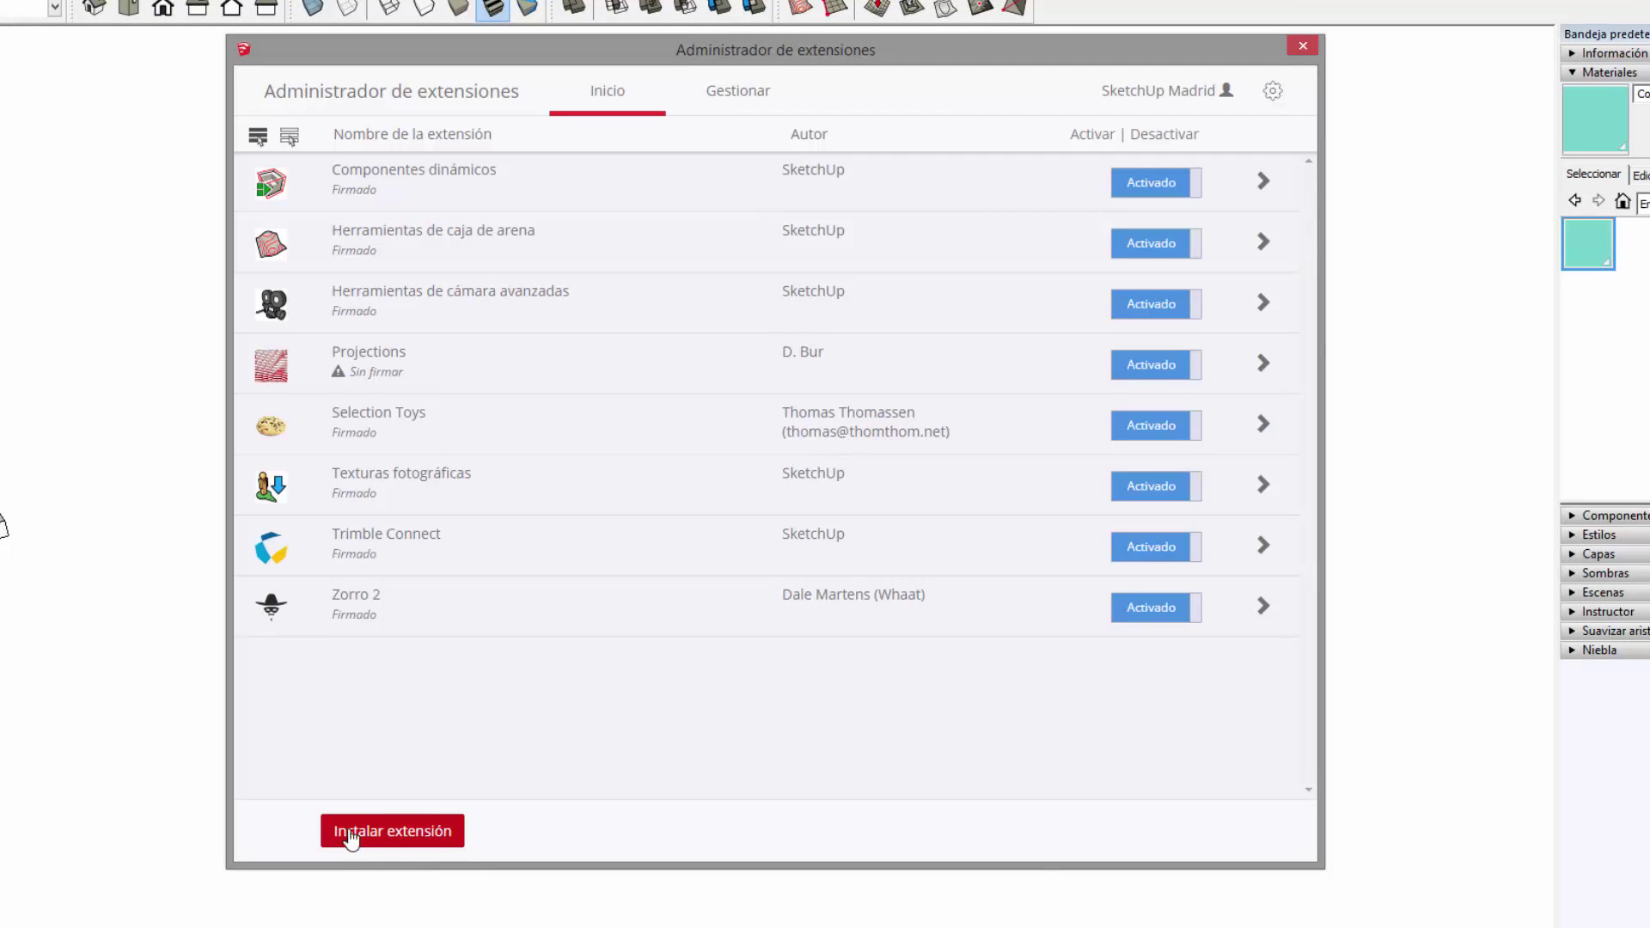
pyautogui.click(431, 842)
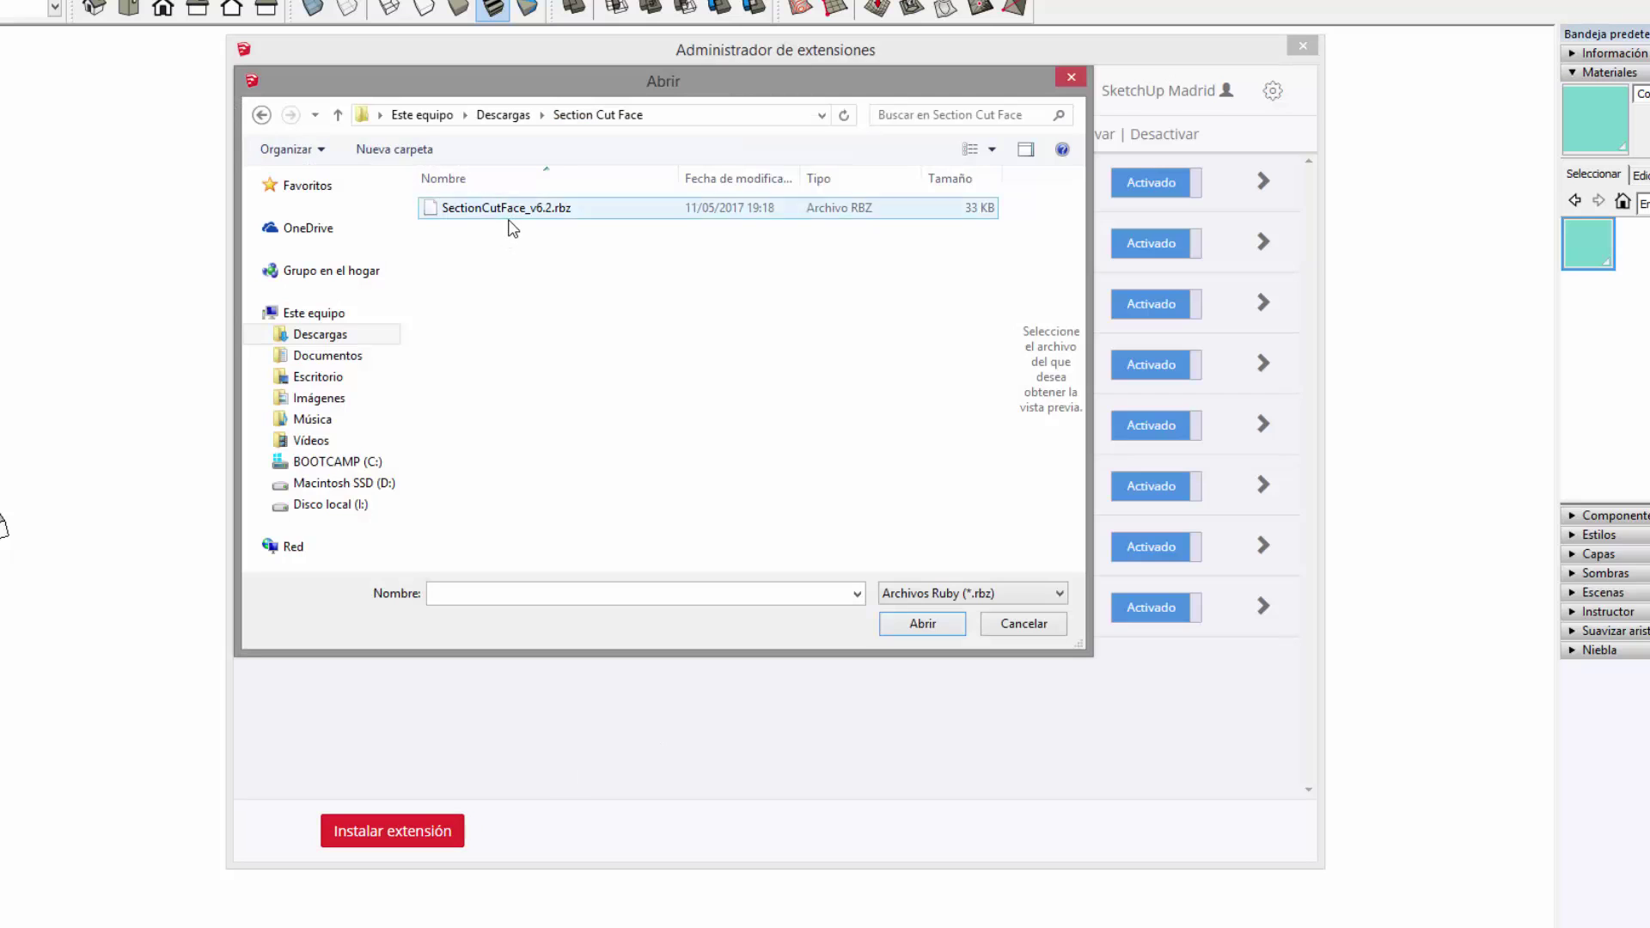
pyautogui.keyDown('ctrl'); pyautogui.scroll(1, 528, 229); pyautogui.keyUp('ctrl')
pyautogui.keyDown('ctrl'); pyautogui.scroll(1, 481, 211); pyautogui.keyUp('ctrl')
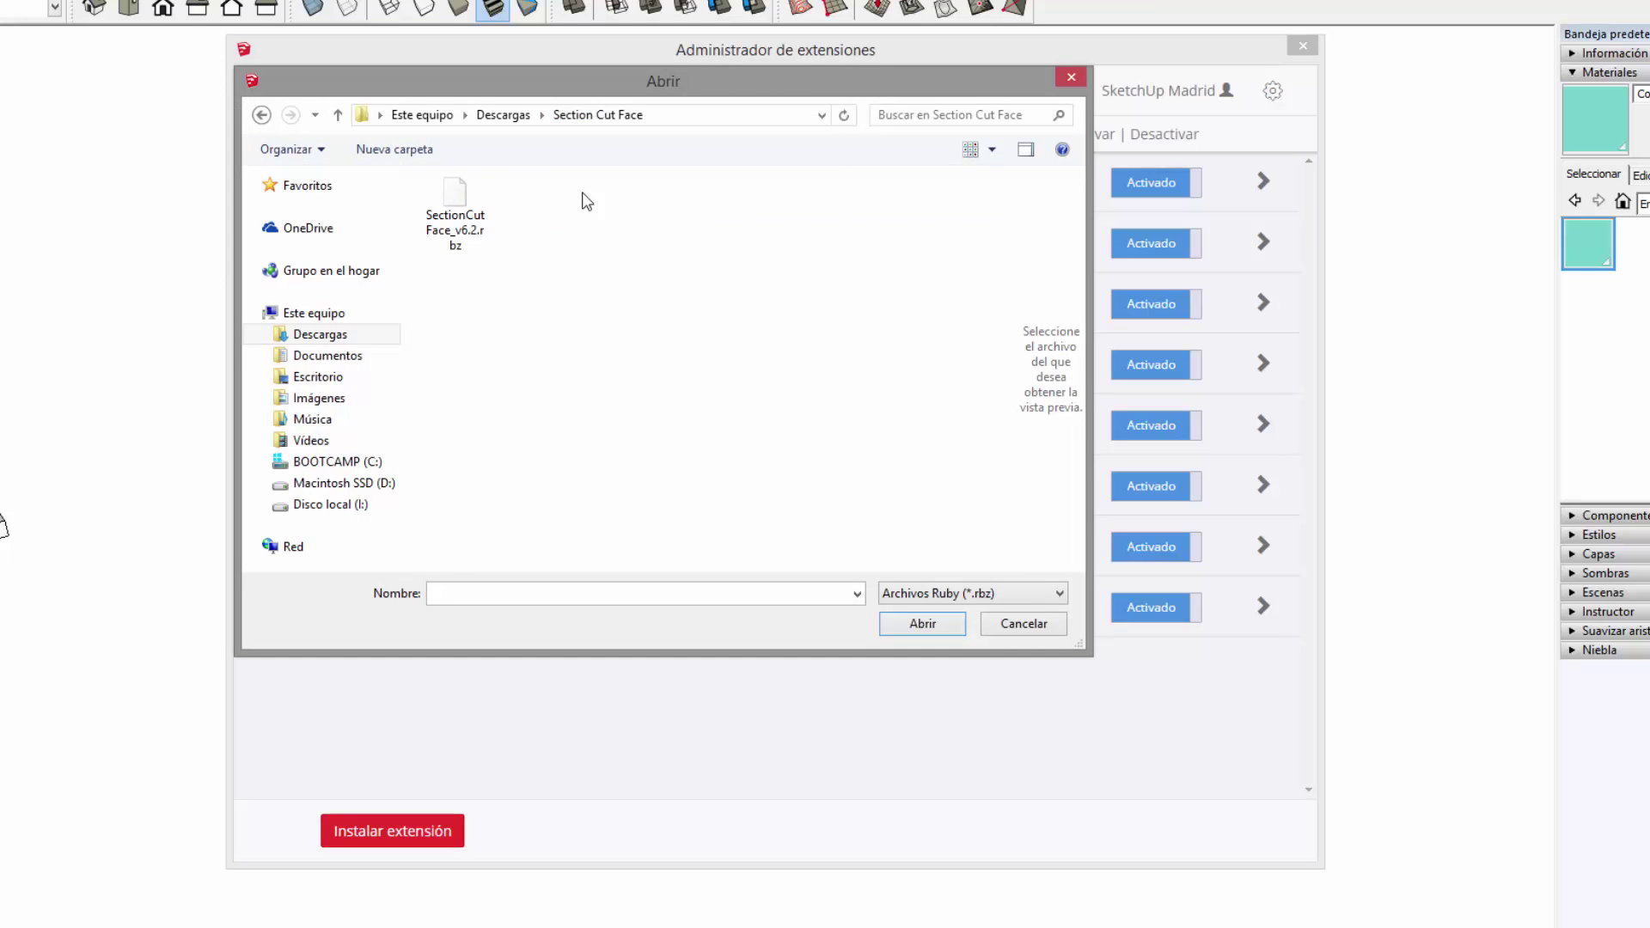
pyautogui.click(453, 196)
pyautogui.click(935, 619)
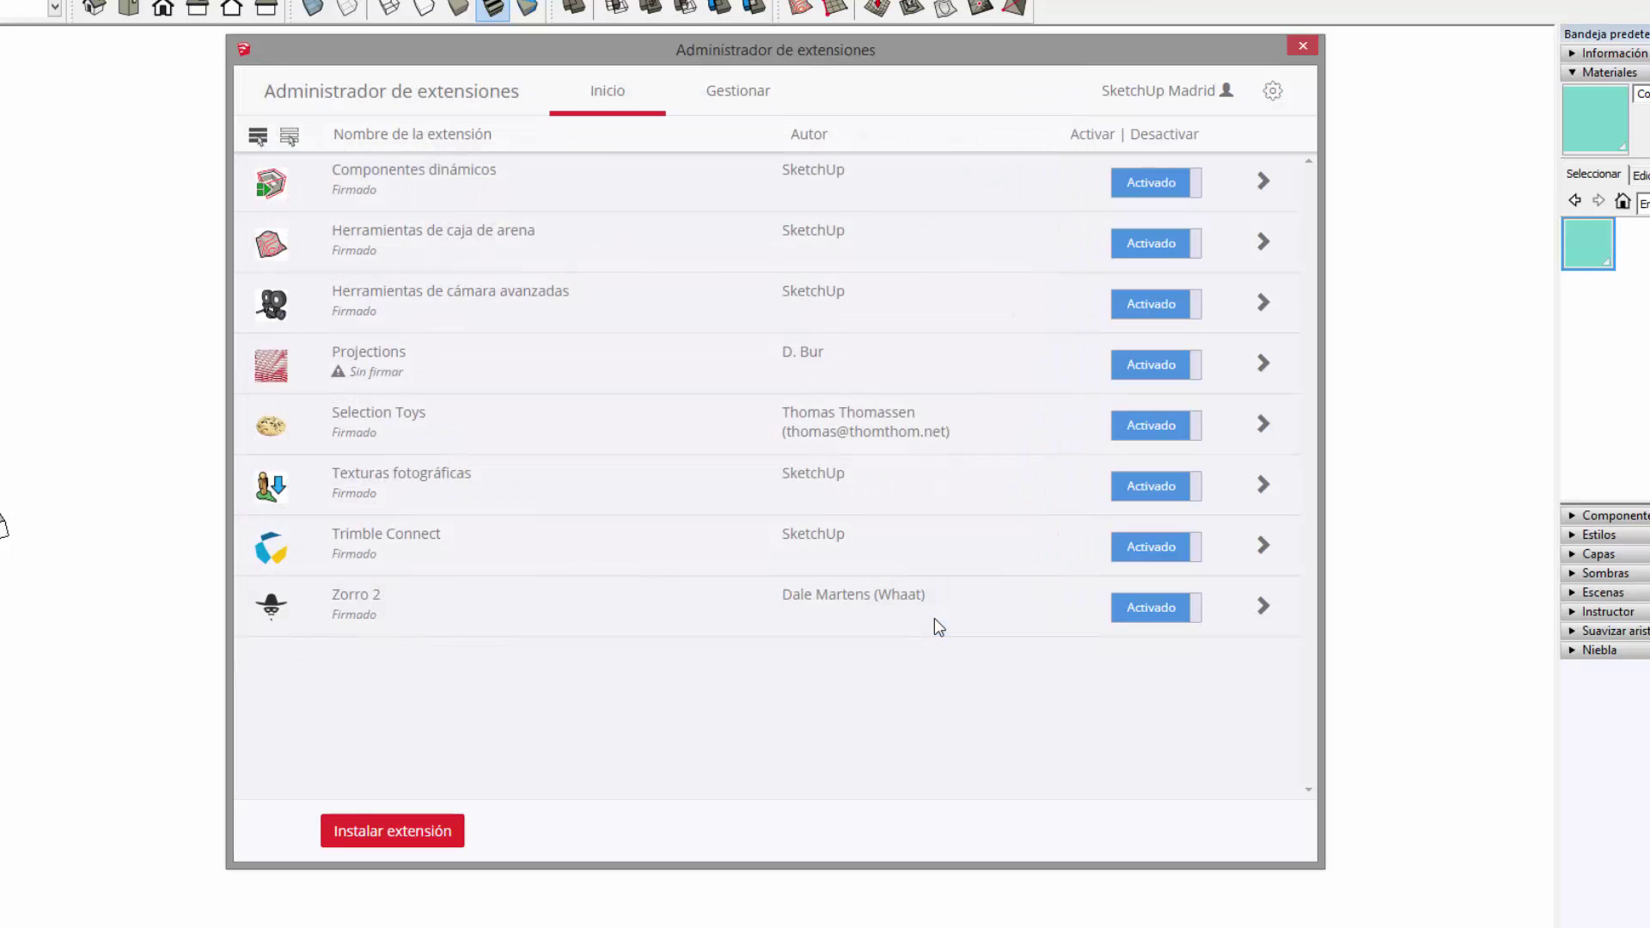
pyautogui.click(1306, 47)
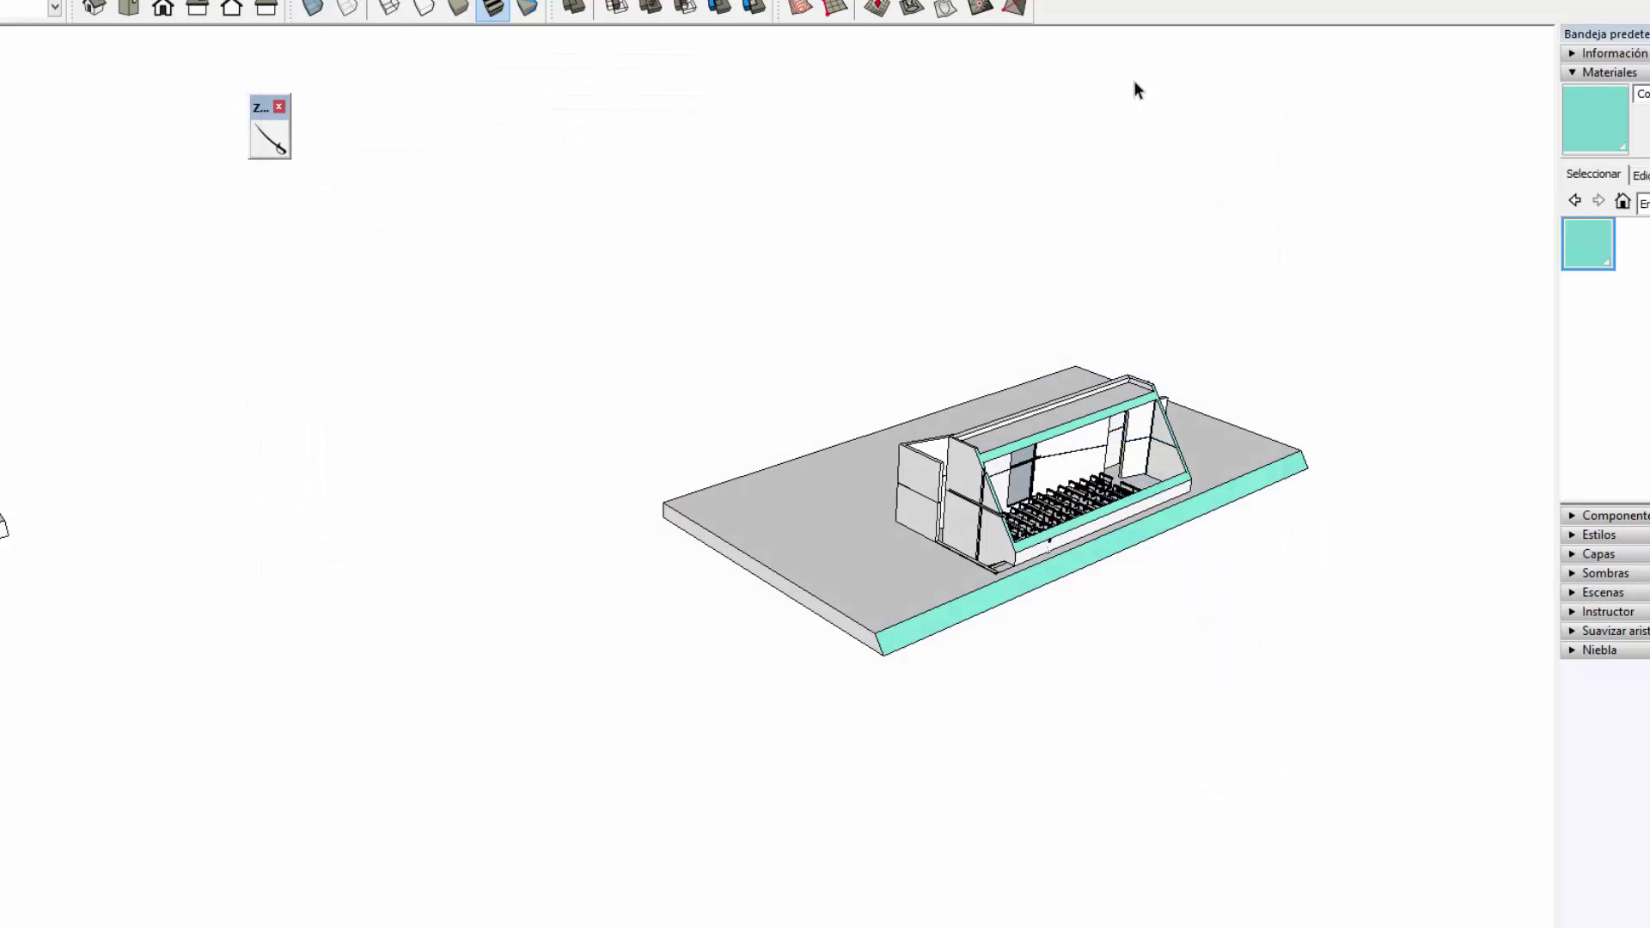
# Pan to the second demo model and undo its section cut
pyautogui.keyDown('shift'); pyautogui.moveTo(682, 409); pyautogui.dragTo(1050, 411, button='middle'); pyautogui.keyUp('shift')
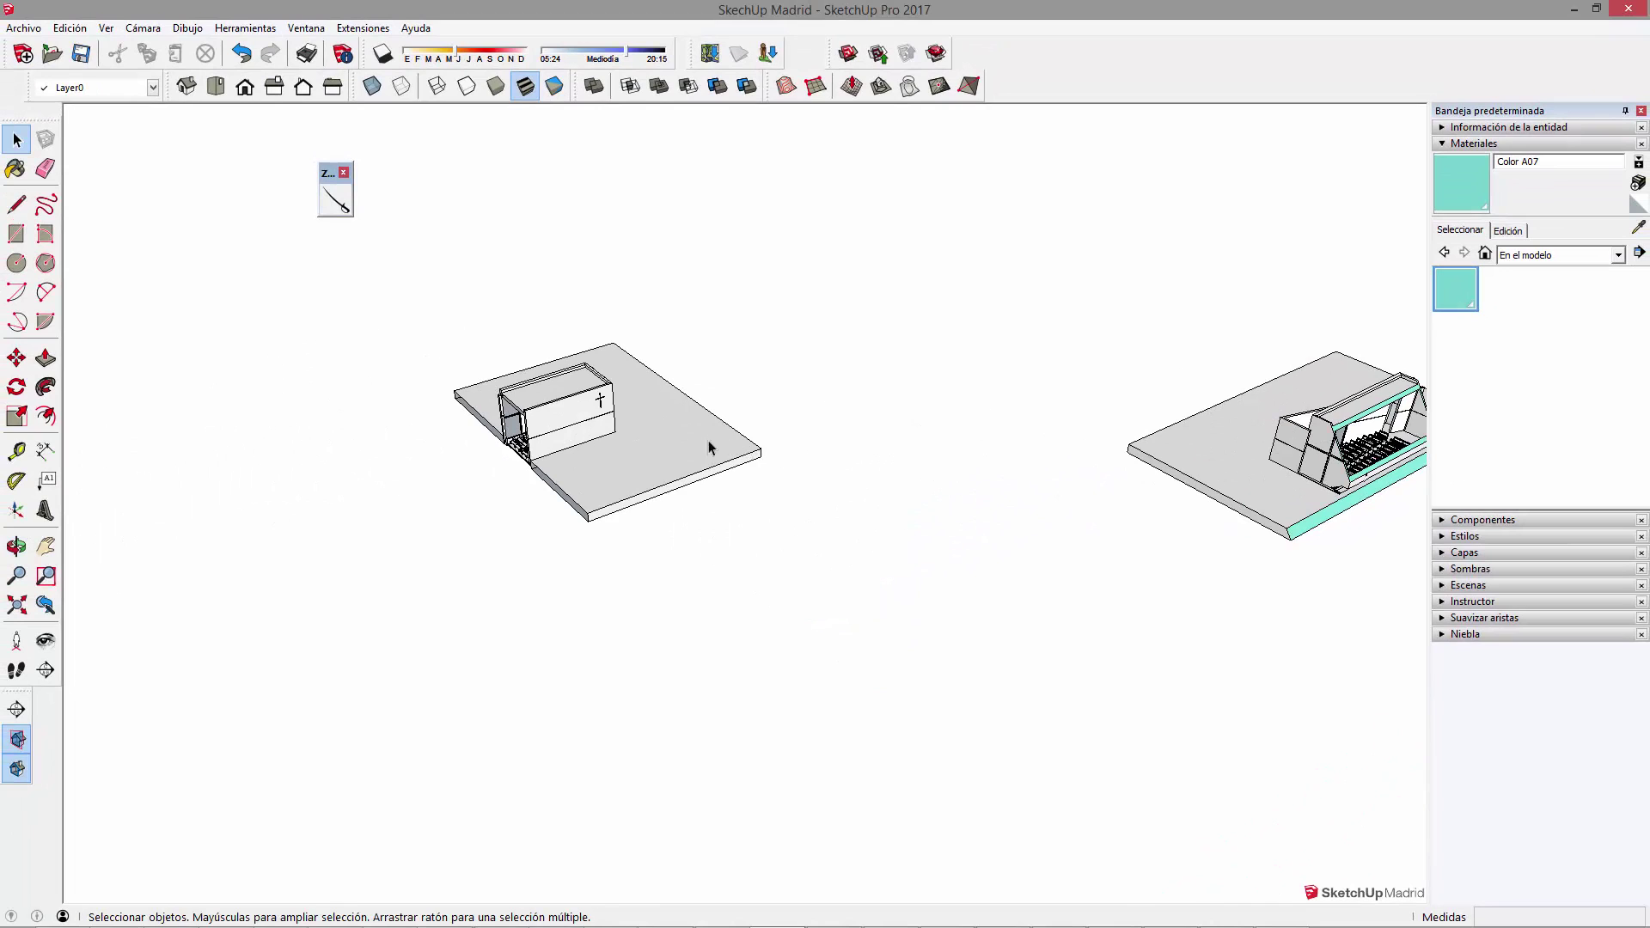
pyautogui.rightClick(610, 457)
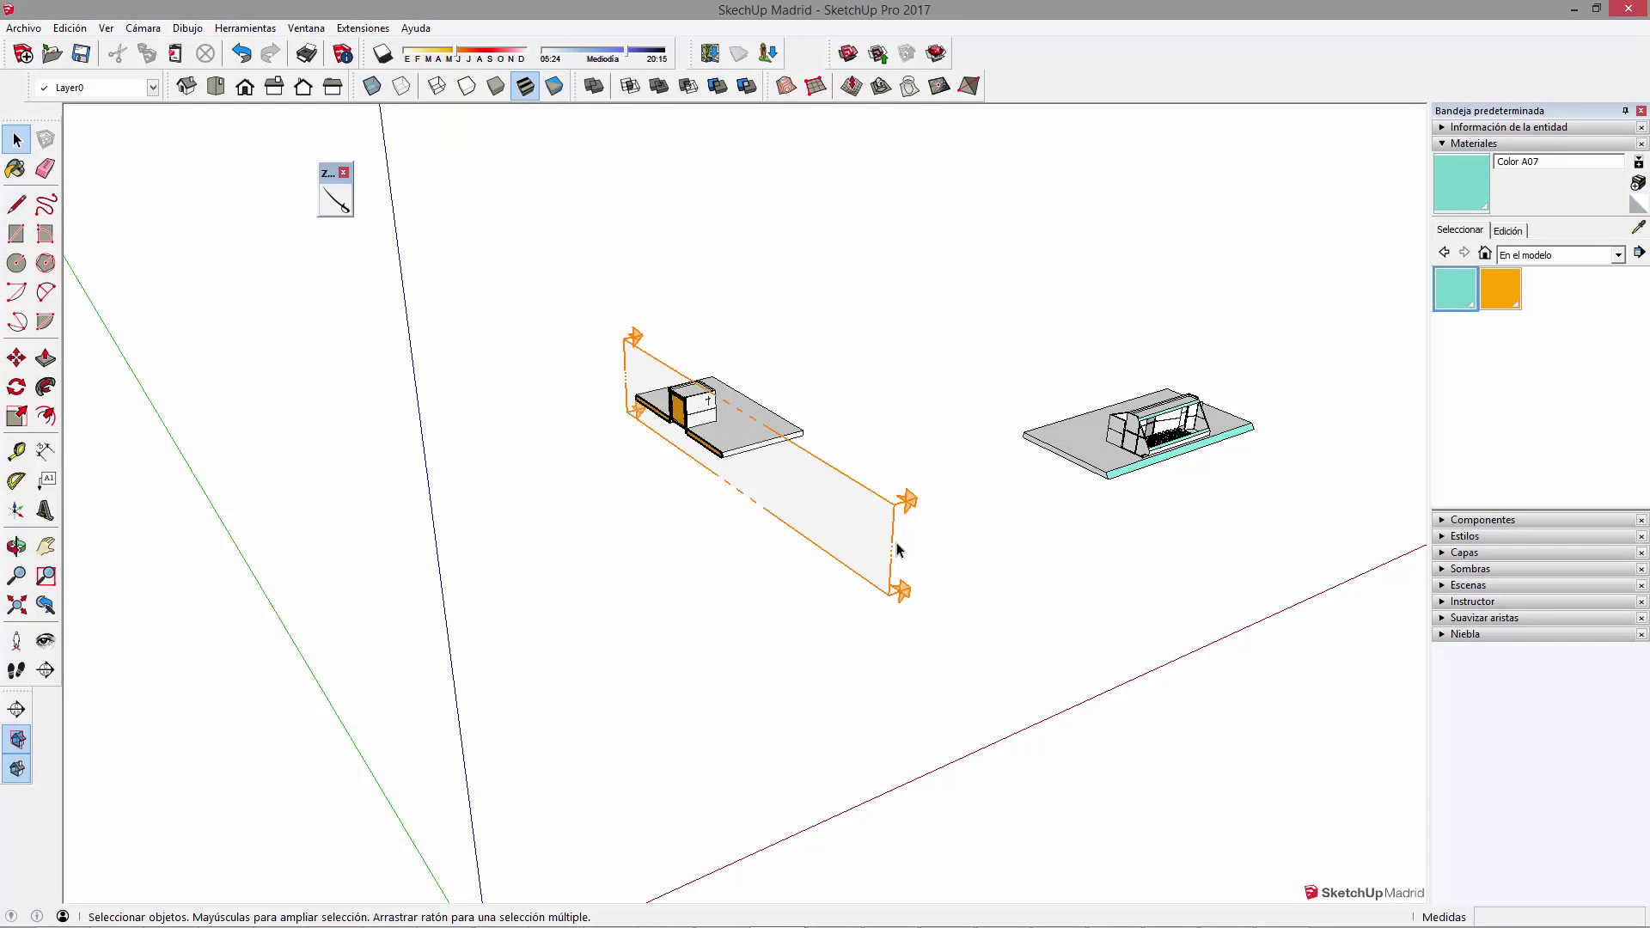
pyautogui.hotkey('ctrl', 'z')
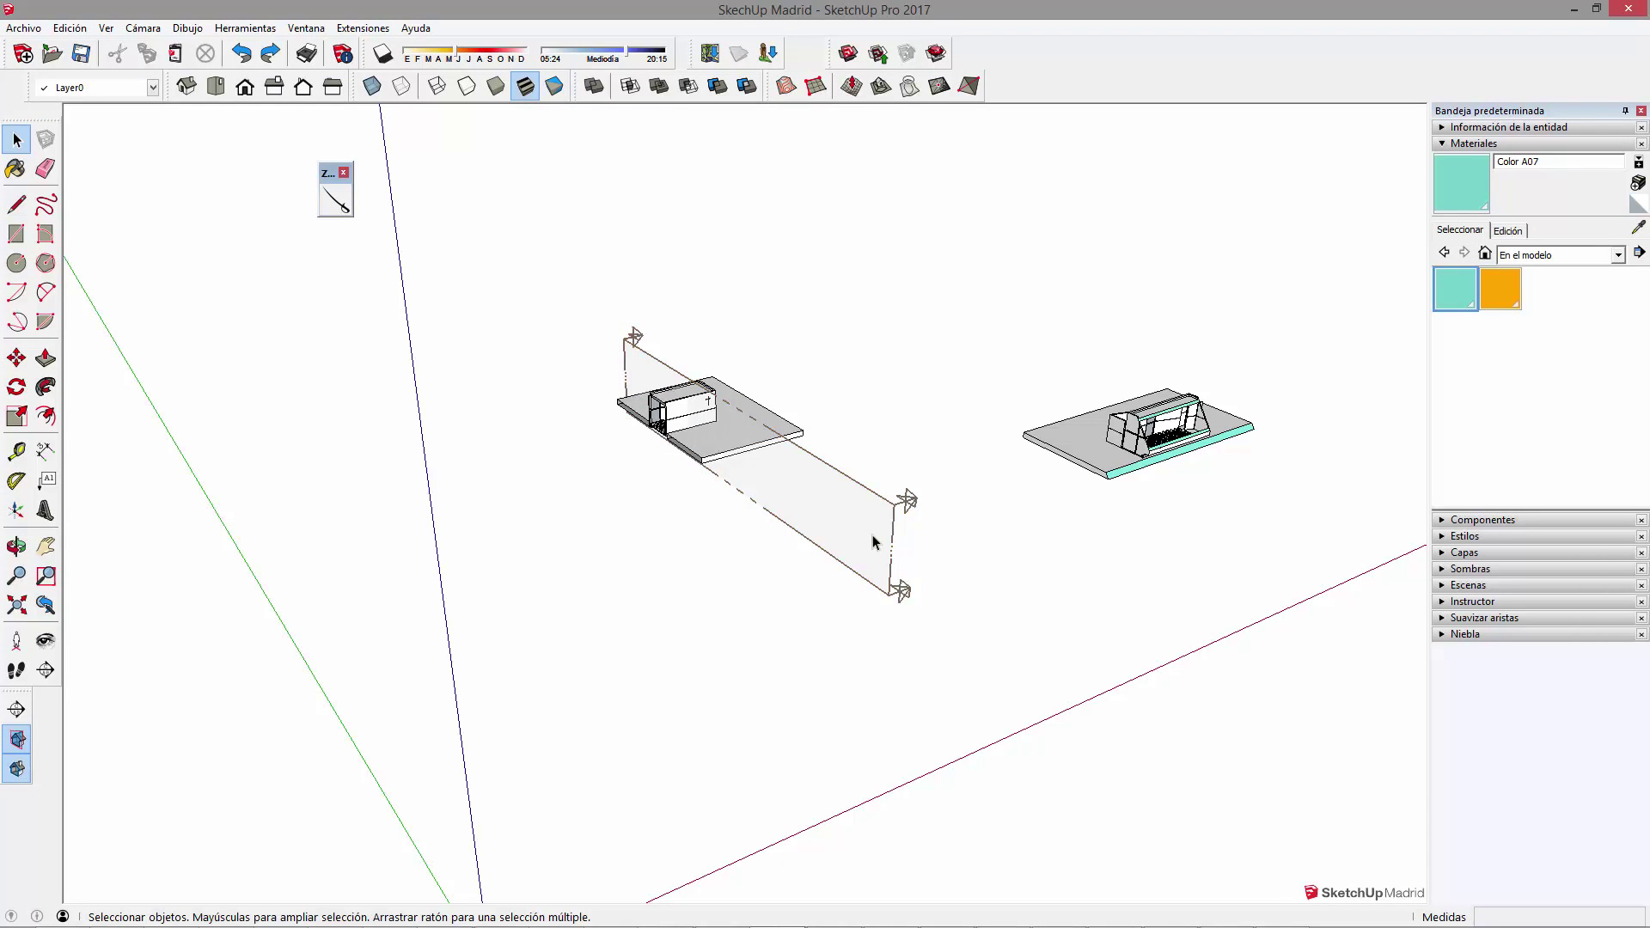
pyautogui.hotkey('ctrl', 'z')
pyautogui.hotkey('ctrl', 'z')
# Delete the demo model with its section plane and recentre the empty view on the origin
pyautogui.moveTo(900, 555)
pyautogui.mouseDown(button='middle')
pyautogui.moveTo(939, 527)
pyautogui.moveTo(663, 395)
pyautogui.mouseUp(button='middle')
pyautogui.moveTo(562, 275); pyautogui.dragTo(1315, 722)
pyautogui.press('Delete')
pyautogui.moveTo(1064, 505)
pyautogui.mouseDown(button='middle')
pyautogui.moveTo(770, 577)
pyautogui.moveTo(730, 618)
pyautogui.mouseUp(button='middle')
pyautogui.moveTo(917, 678)
pyautogui.keyDown('shift'); pyautogui.mouseDown(button='middle')
pyautogui.moveTo(723, 567)
pyautogui.moveTo(589, 559)
pyautogui.mouseUp(button='middle'); pyautogui.keyUp('shift')
pyautogui.press('space')
# Draw a rectangle near the origin, offset its border inward and raise it into walls
pyautogui.press('r')
pyautogui.click(576, 570)
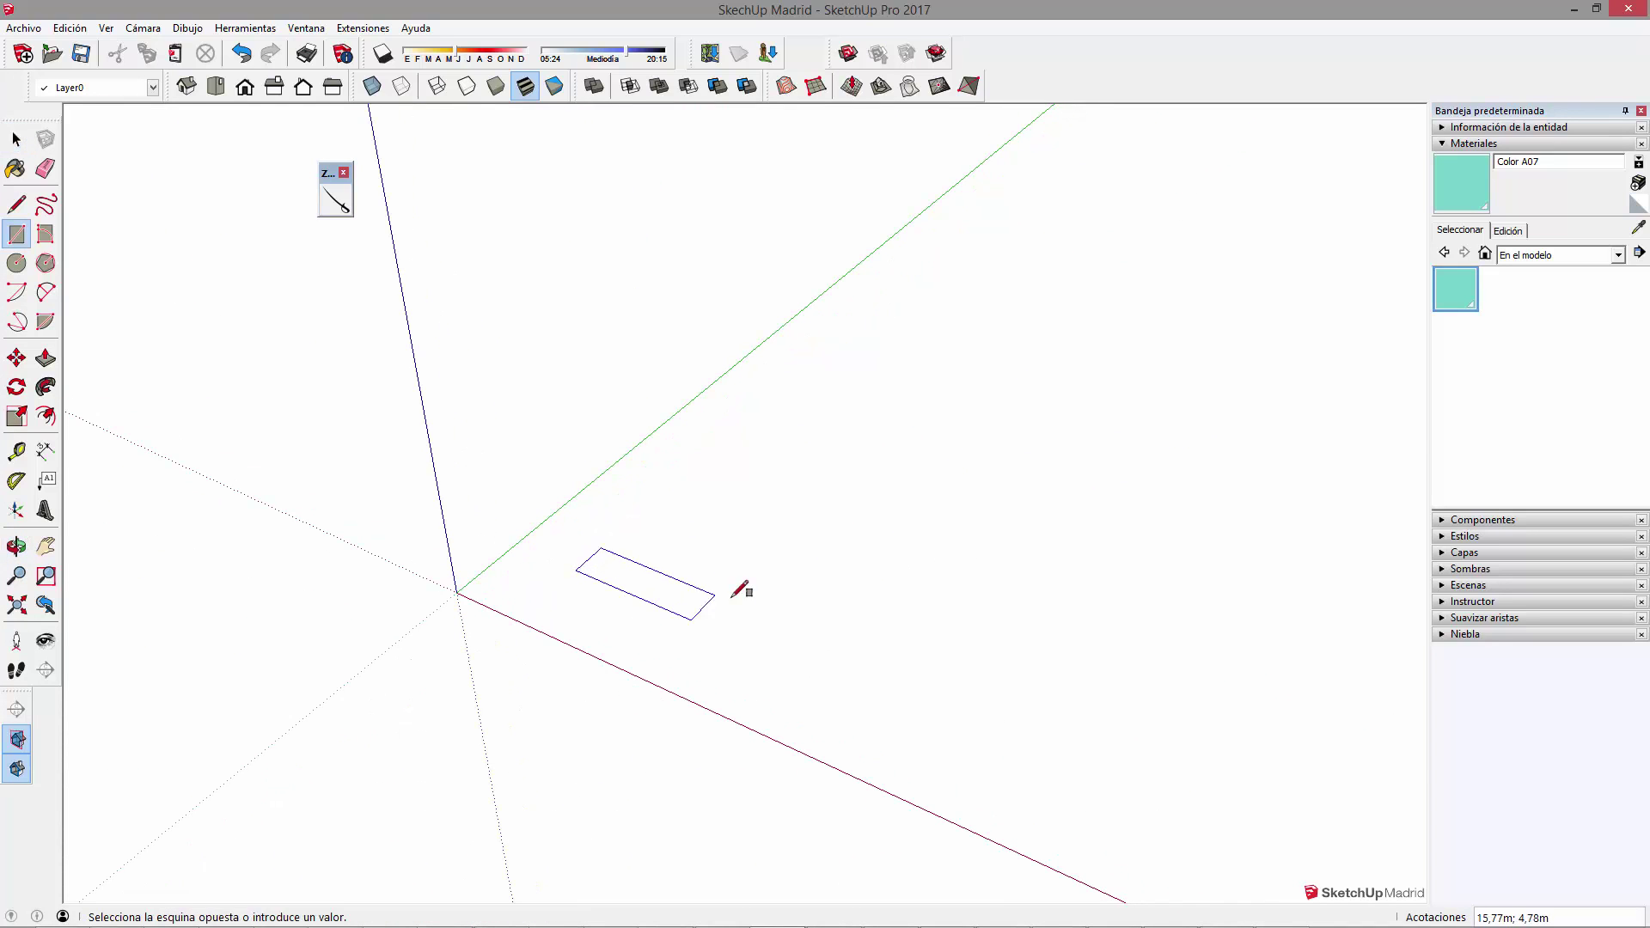
pyautogui.click(884, 534)
pyautogui.scroll(2, 700, 516)
pyautogui.press('f')
pyautogui.click(655, 480)
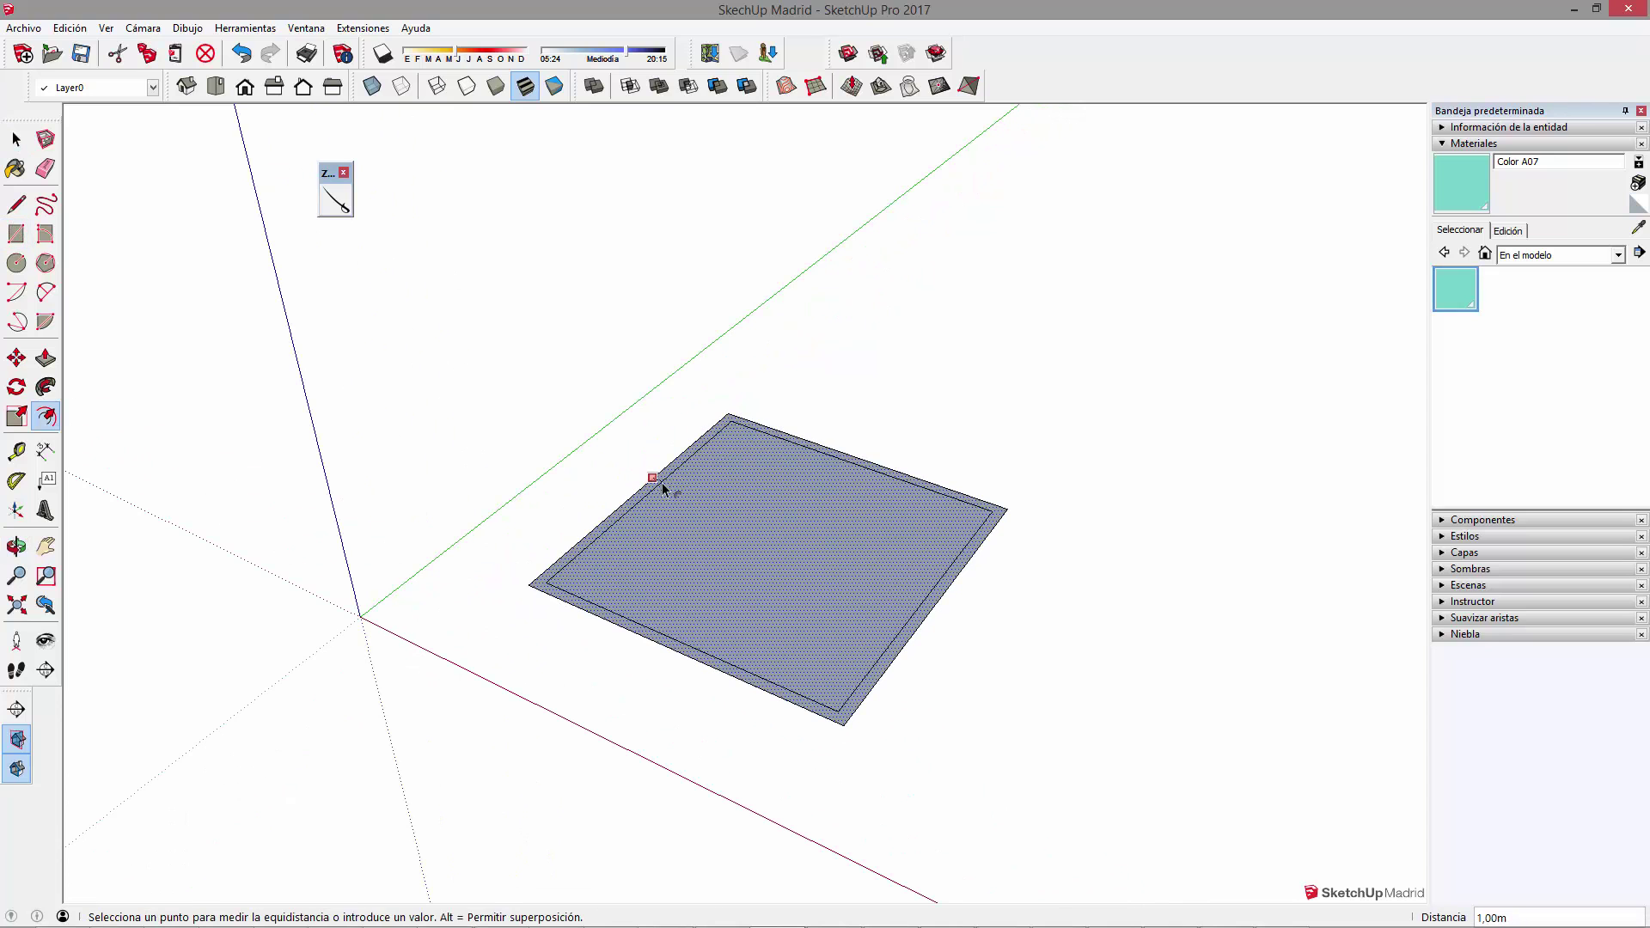
pyautogui.press('p')
pyautogui.click(673, 477)
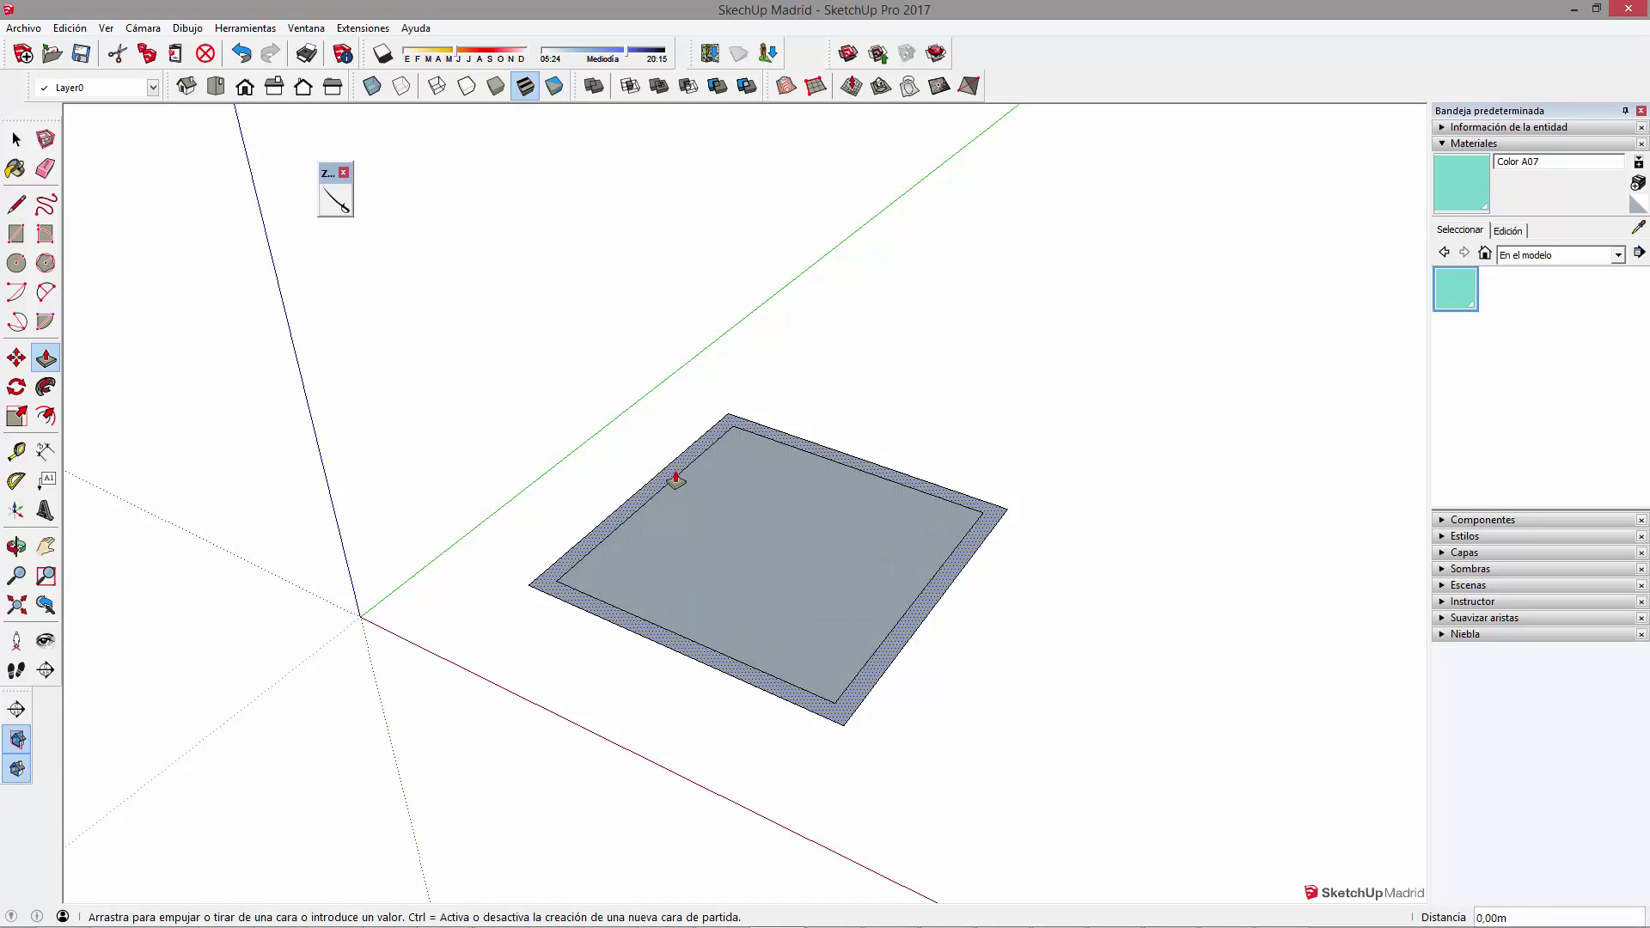
pyautogui.click(693, 227)
pyautogui.moveTo(788, 434)
pyautogui.mouseDown(button='middle')
pyautogui.moveTo(667, 611)
pyautogui.moveTo(748, 542)
pyautogui.mouseUp(button='middle')
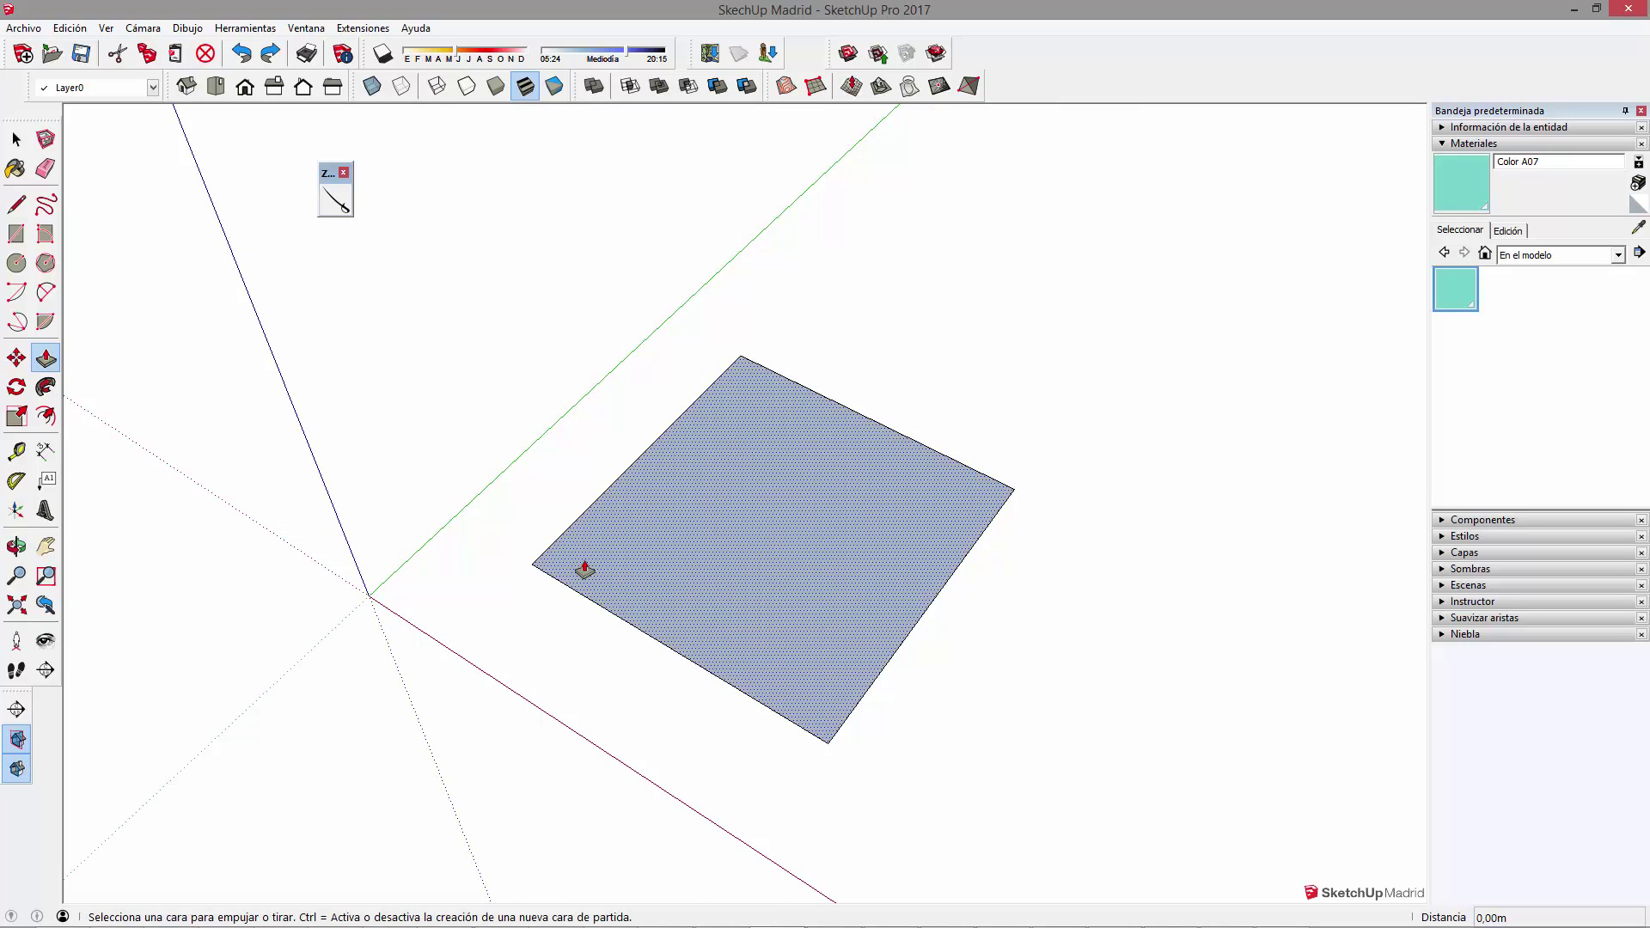
# Raise the L-shaped border into walls and turn the view around them
pyautogui.click(924, 459)
pyautogui.click(922, 306)
pyautogui.moveTo(988, 515); pyautogui.dragTo(739, 490, button='middle')
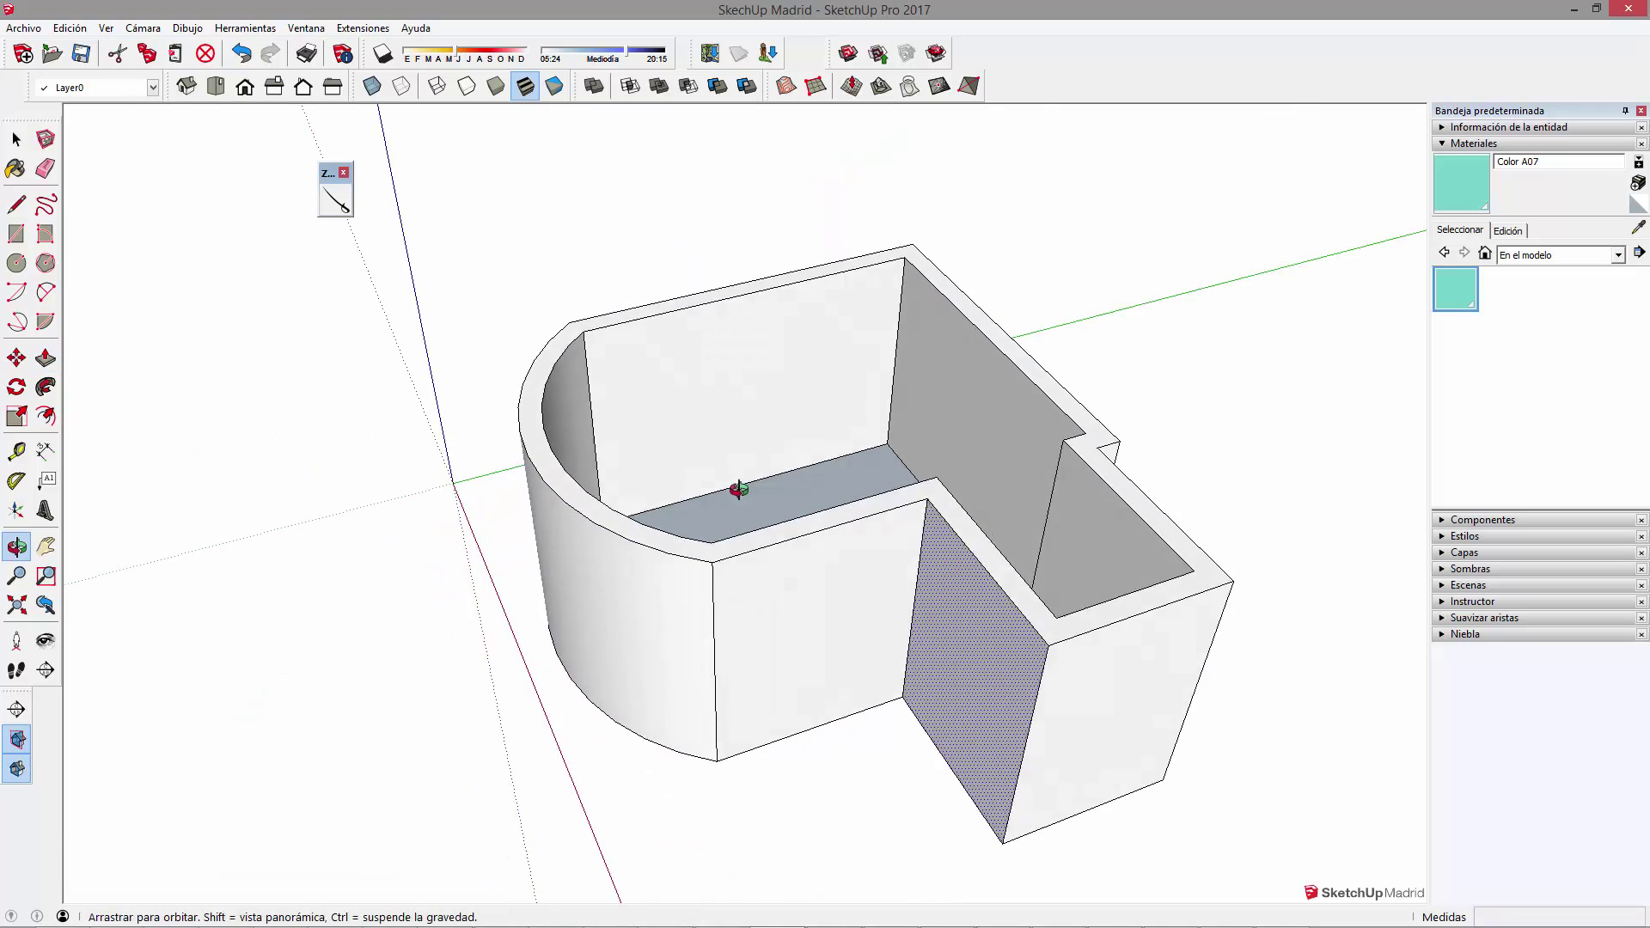
pyautogui.scroll(-3, 739, 490)
pyautogui.press('space')
pyautogui.moveTo(827, 679)
pyautogui.mouseDown(button='middle')
pyautogui.moveTo(854, 524)
pyautogui.moveTo(925, 523)
pyautogui.moveTo(891, 711)
pyautogui.mouseUp(button='middle')
# Draw a ground rectangle beside the walls and extrude it into a box
pyautogui.press('r')
pyautogui.click(604, 808)
pyautogui.click(855, 780)
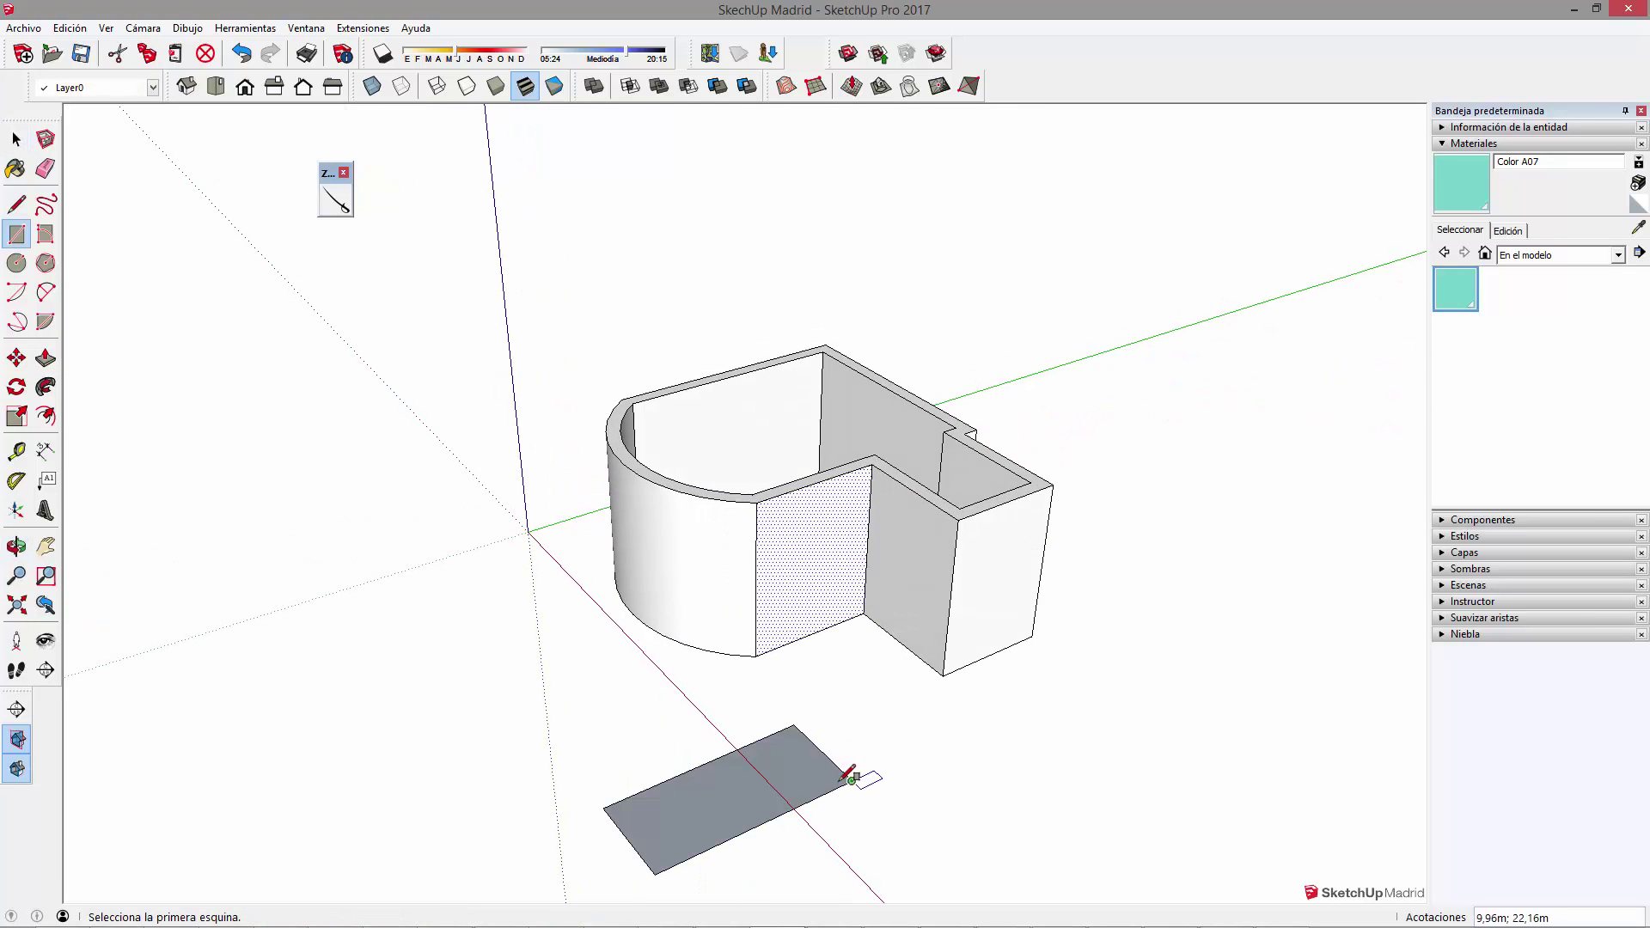
pyautogui.press('p')
pyautogui.doubleClick(789, 777)
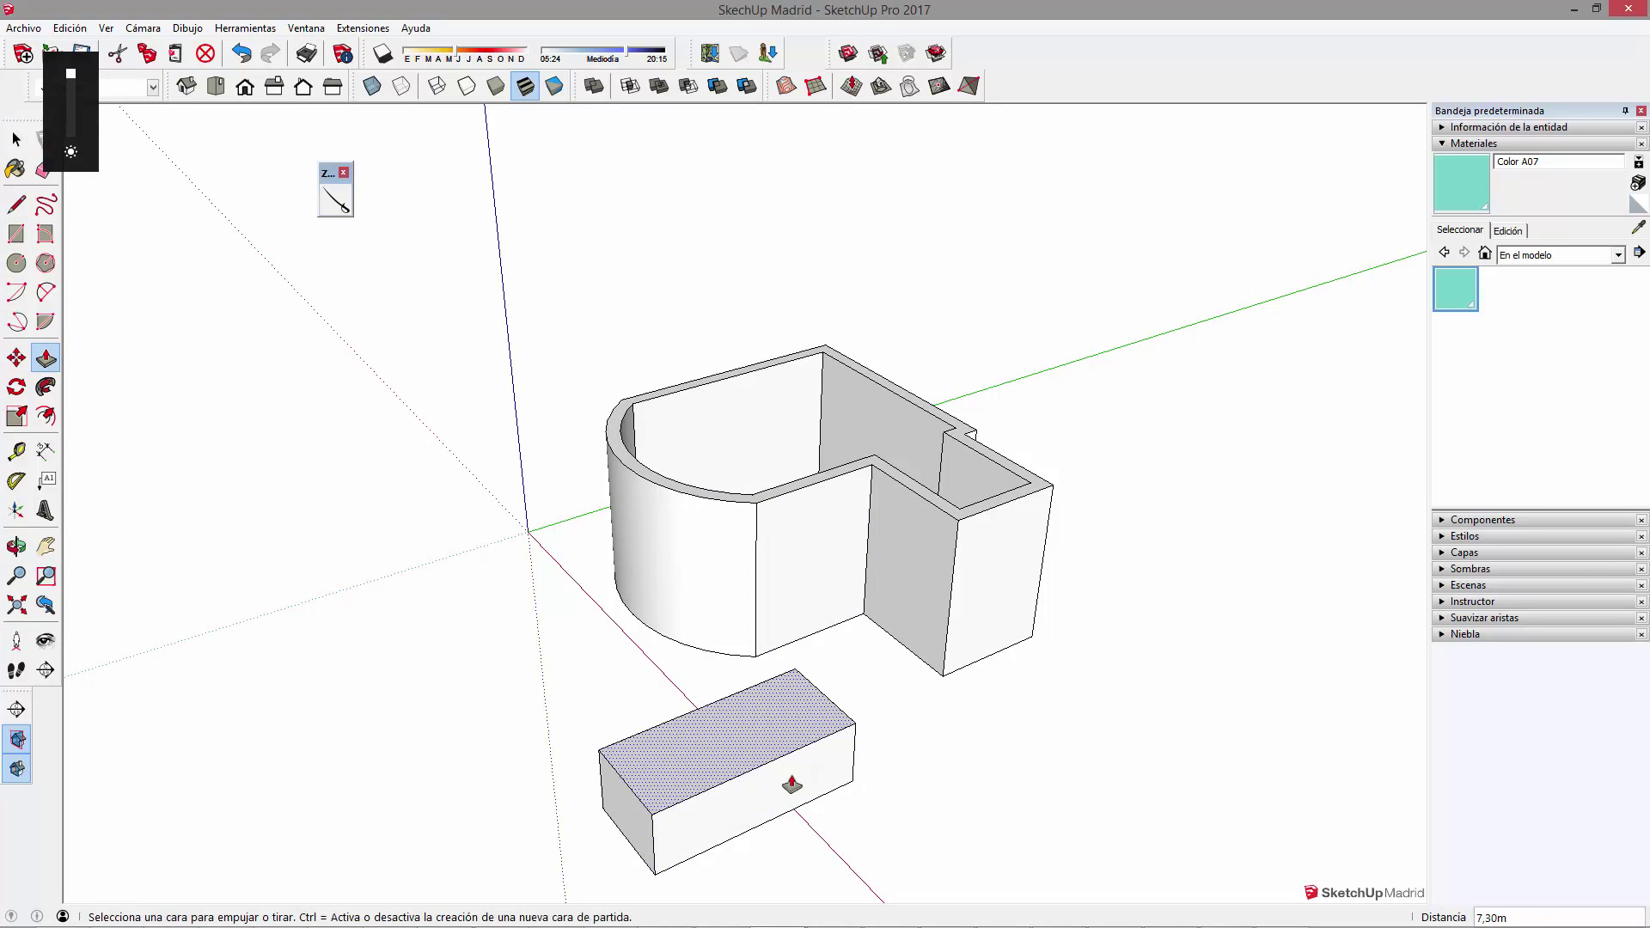
pyautogui.press('space')
# Slant the box's front face by moving its top edge, then place a section plane on it
pyautogui.press('m')
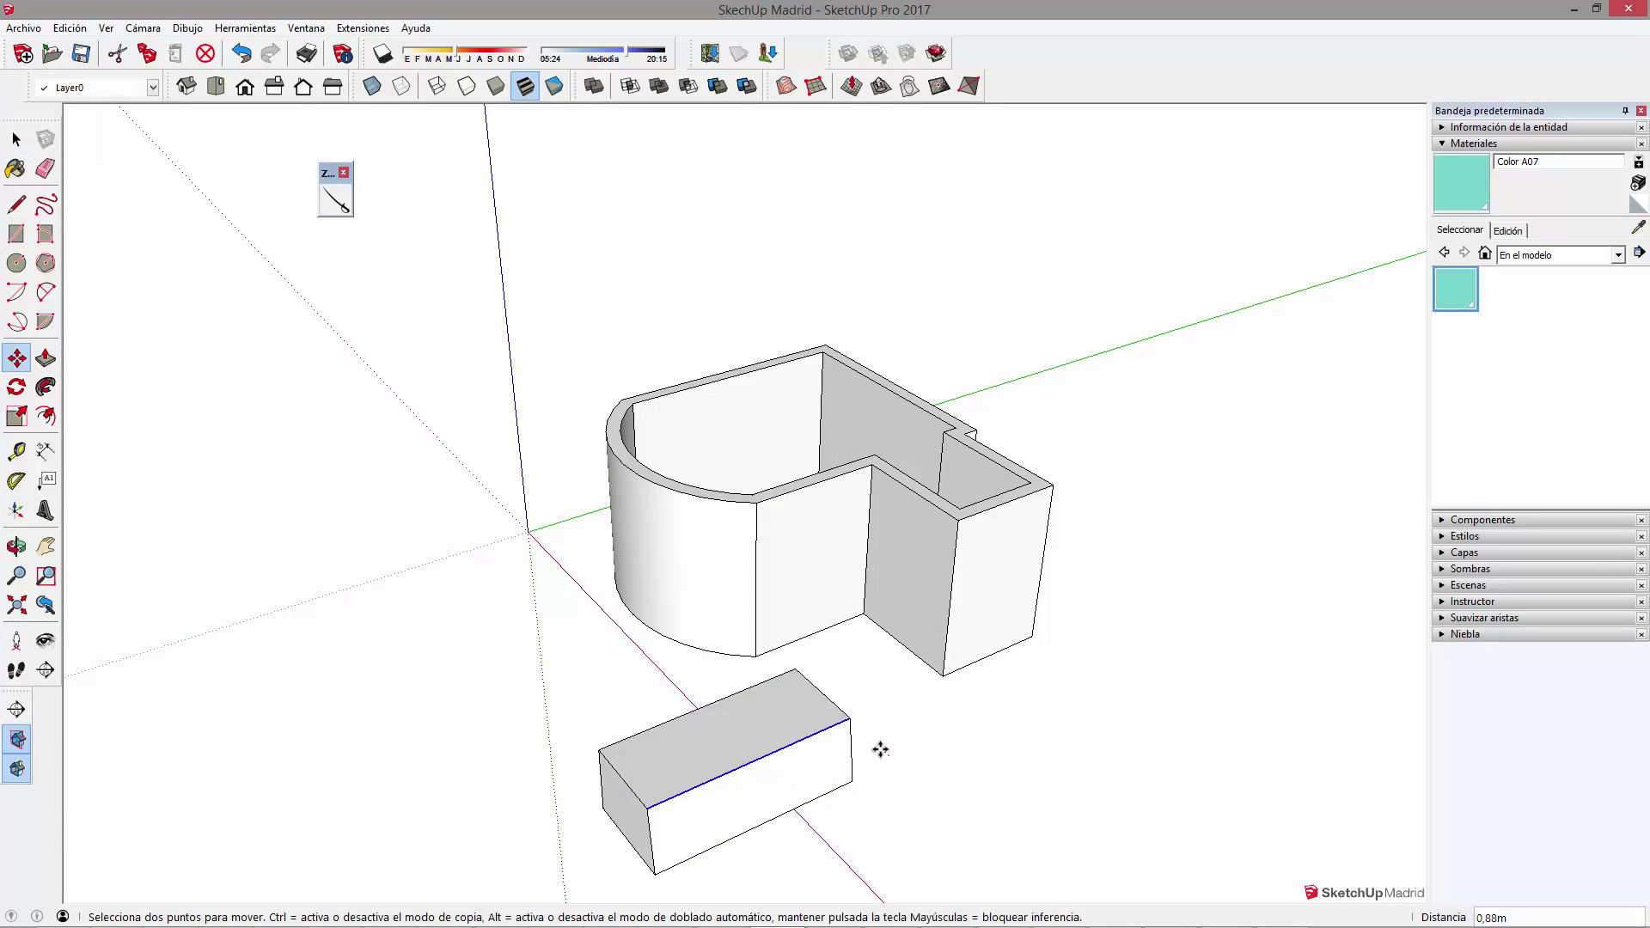
pyautogui.moveTo(878, 748); pyautogui.dragTo(854, 720)
pyautogui.press('space')
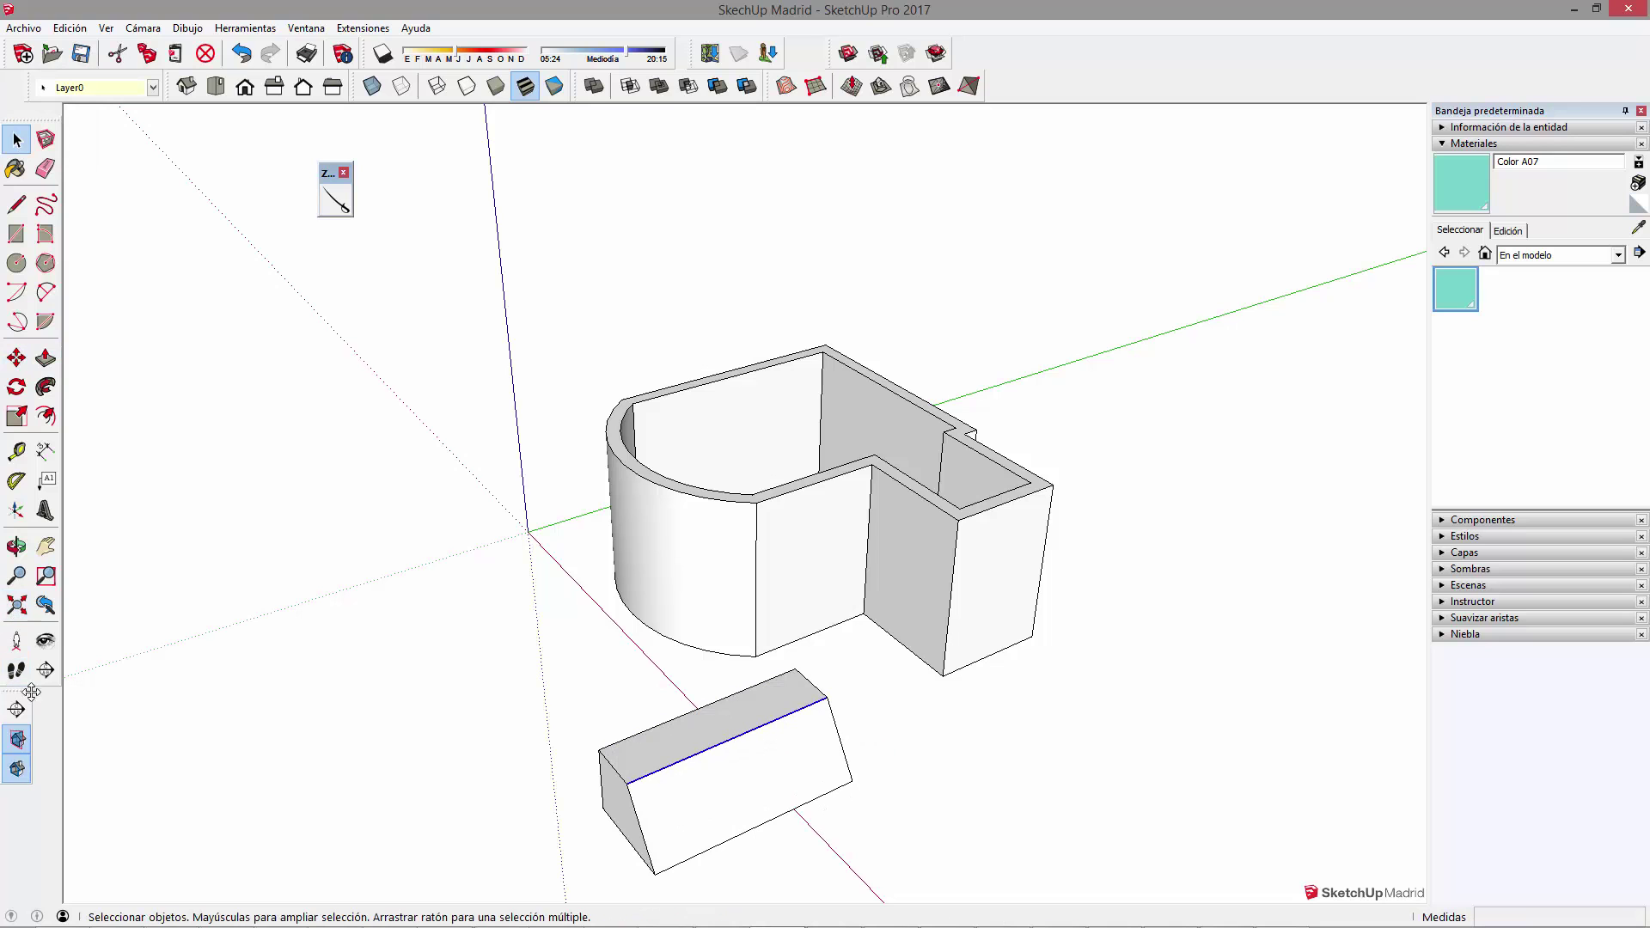
pyautogui.click(46, 670)
pyautogui.click(810, 782)
# Orbit to the cut walls and add a SecciónCorteCara to the section plane
pyautogui.moveTo(811, 782)
pyautogui.mouseDown(button='middle')
pyautogui.moveTo(1142, 710)
pyautogui.moveTo(1043, 674)
pyautogui.moveTo(903, 725)
pyautogui.moveTo(980, 706)
pyautogui.mouseUp(button='middle')
pyautogui.moveTo(1039, 765)
pyautogui.mouseDown(button='middle')
pyautogui.moveTo(671, 663)
pyautogui.moveTo(596, 589)
pyautogui.mouseUp(button='middle')
pyautogui.scroll(1, 590, 560)
pyautogui.scroll(1, 582, 542)
pyautogui.scroll(-2, 575, 516)
pyautogui.rightClick(588, 312)
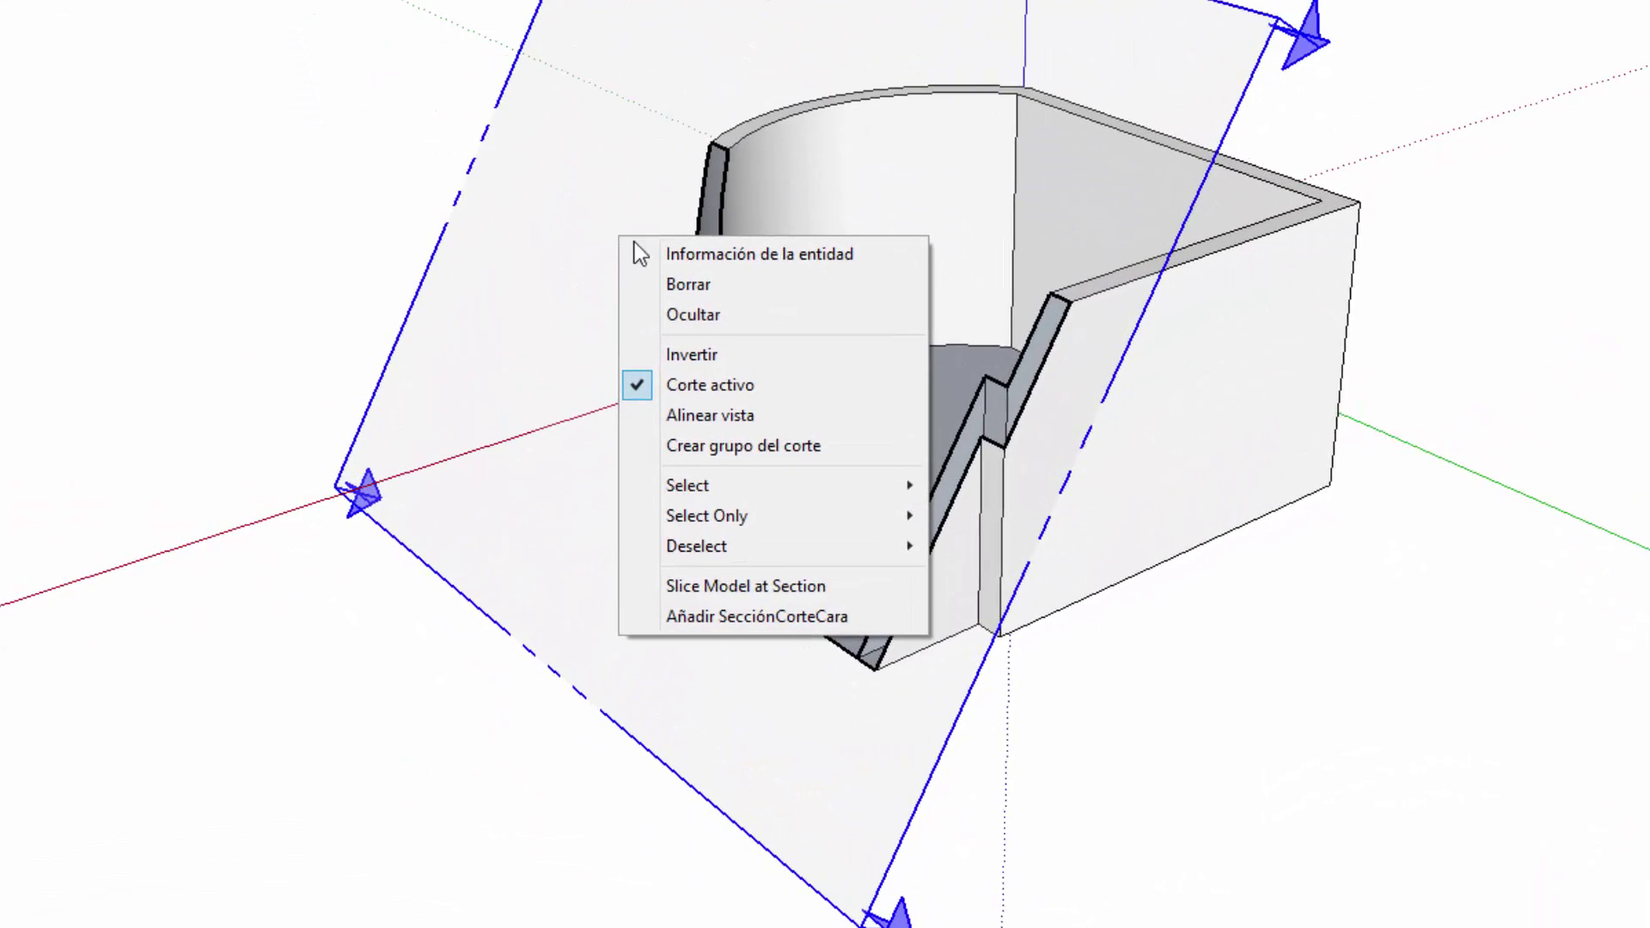
pyautogui.click(878, 615)
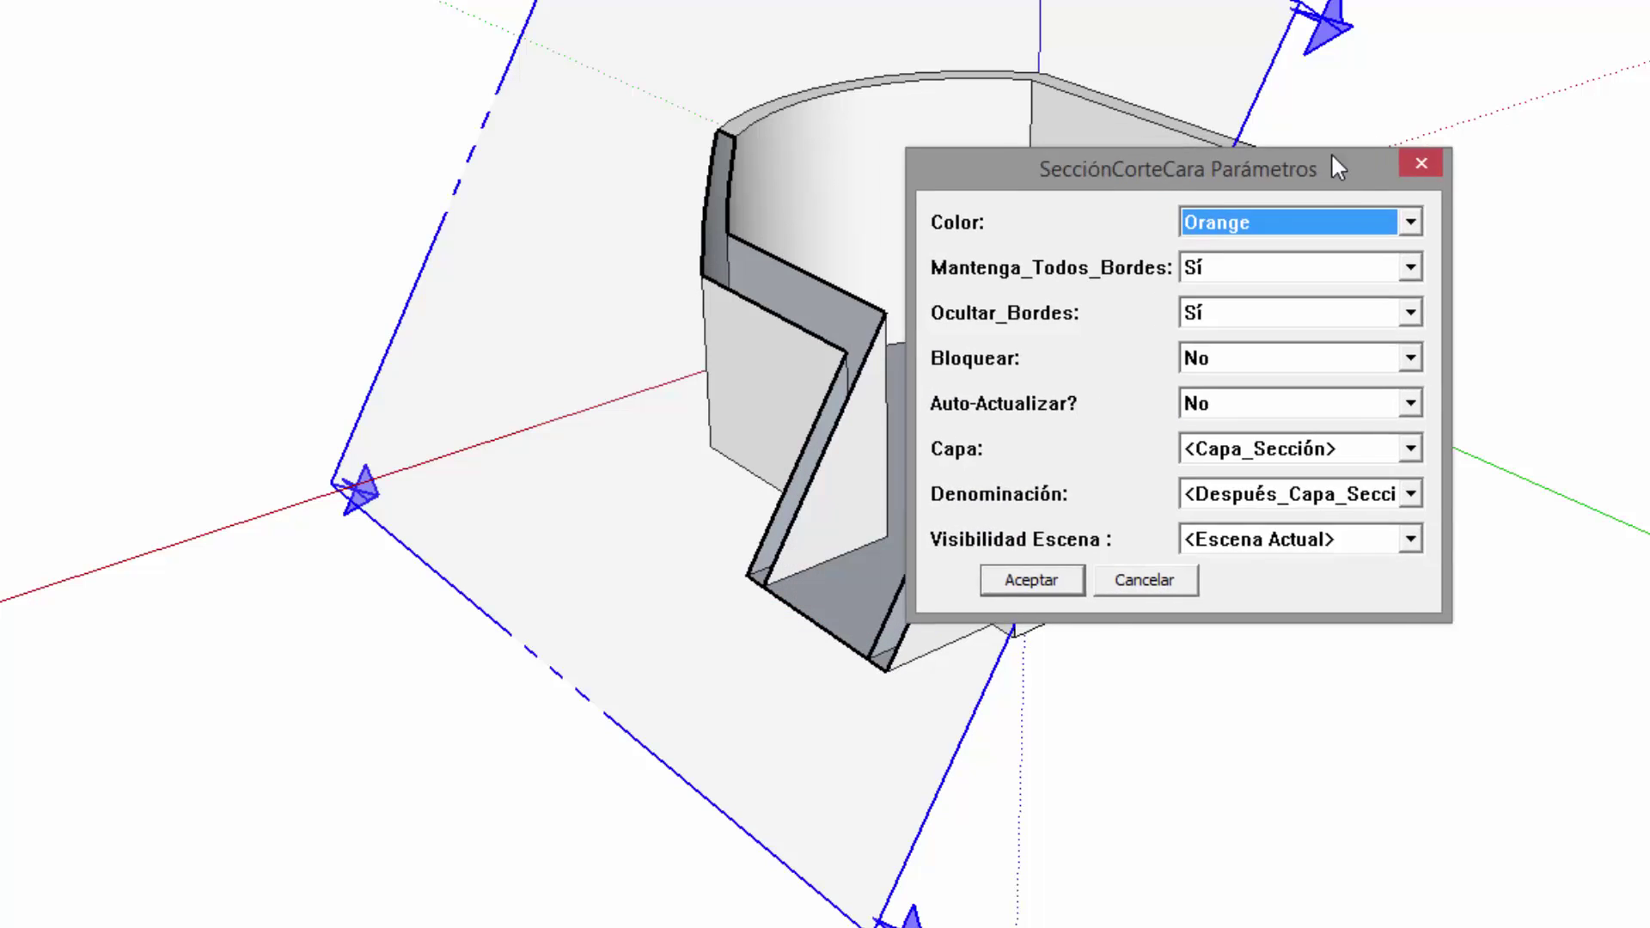
# Set the section face Color to Blue and keep its edges visible
pyautogui.moveTo(1339, 168); pyautogui.dragTo(1633, 168)
pyautogui.click(1520, 156)
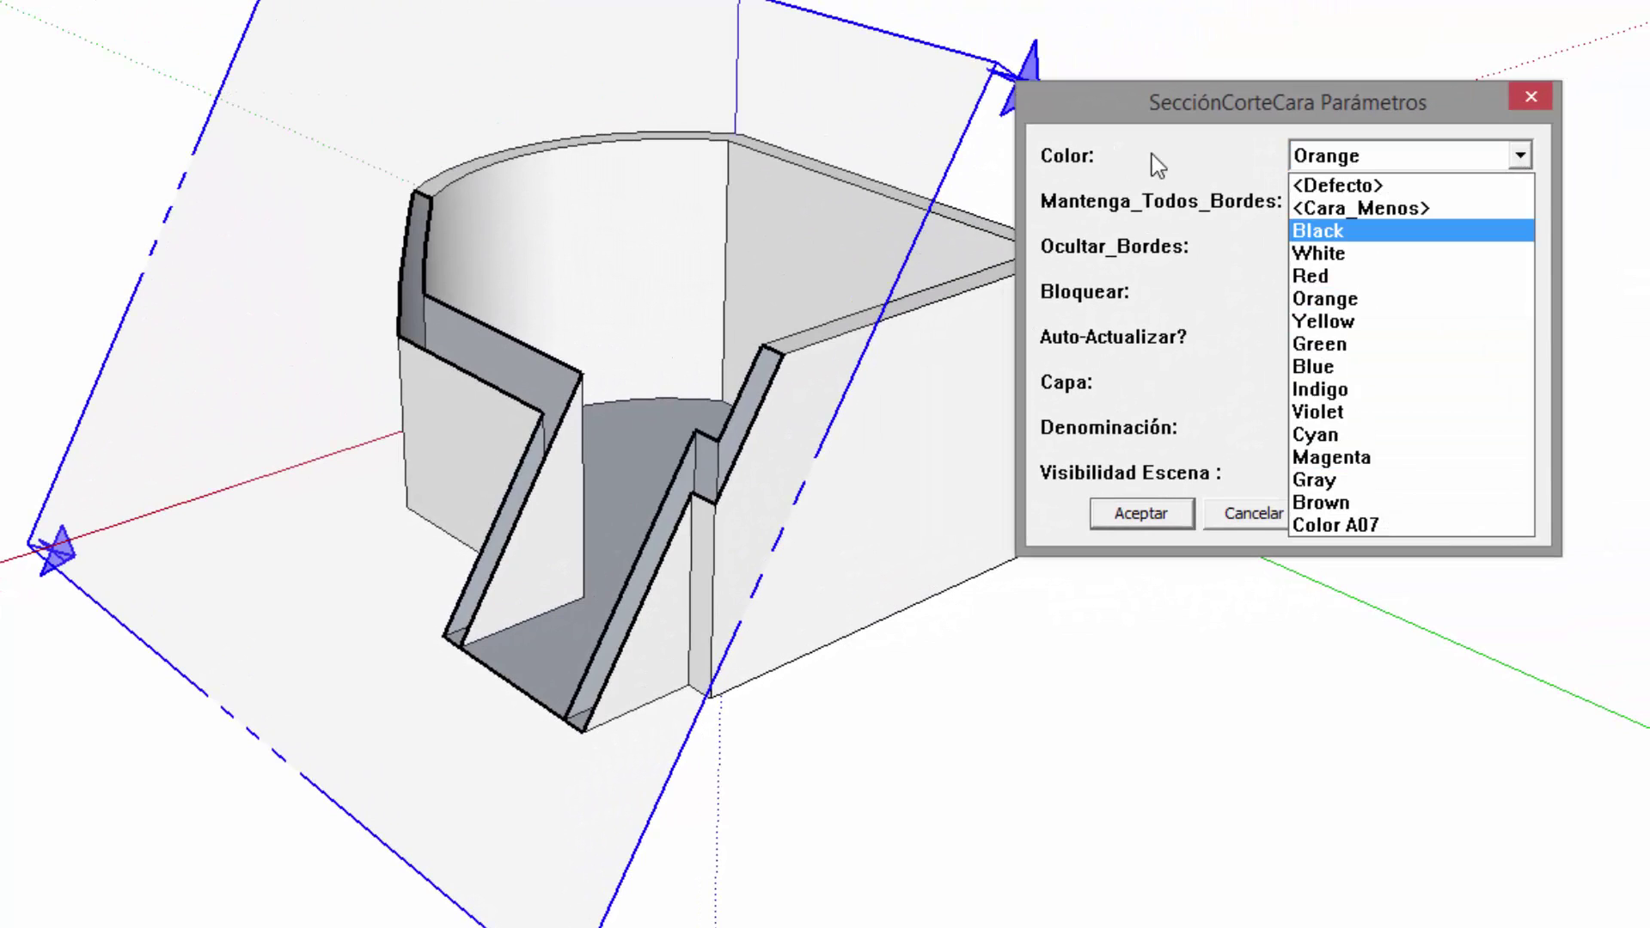
pyautogui.click(1403, 367)
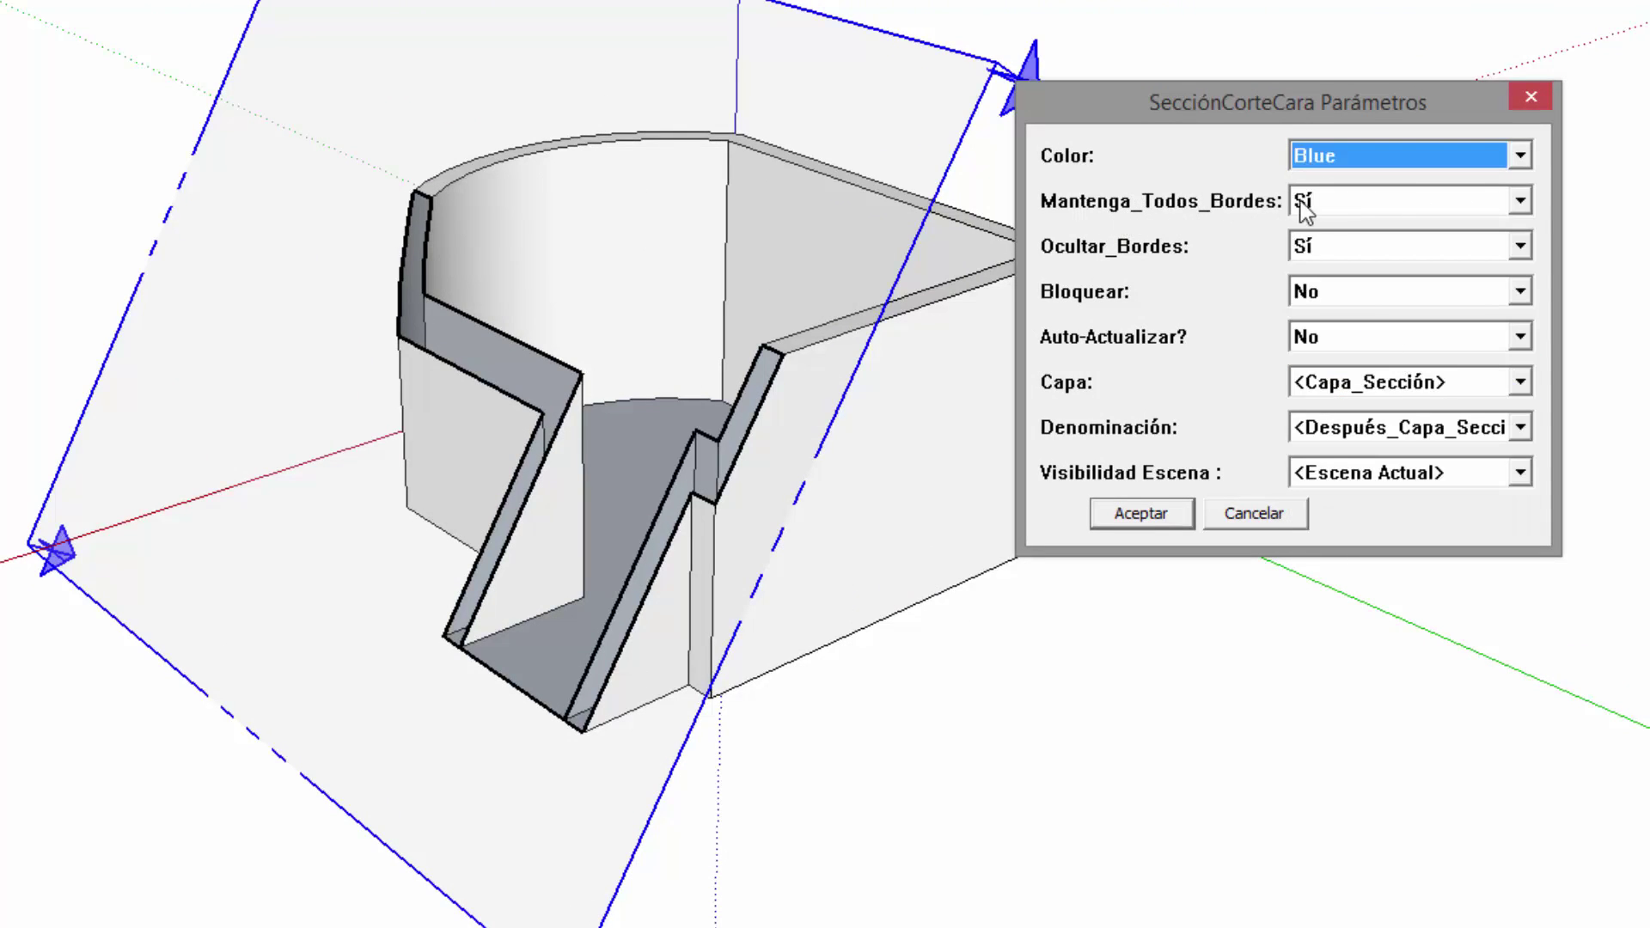
pyautogui.click(1334, 257)
pyautogui.click(1335, 297)
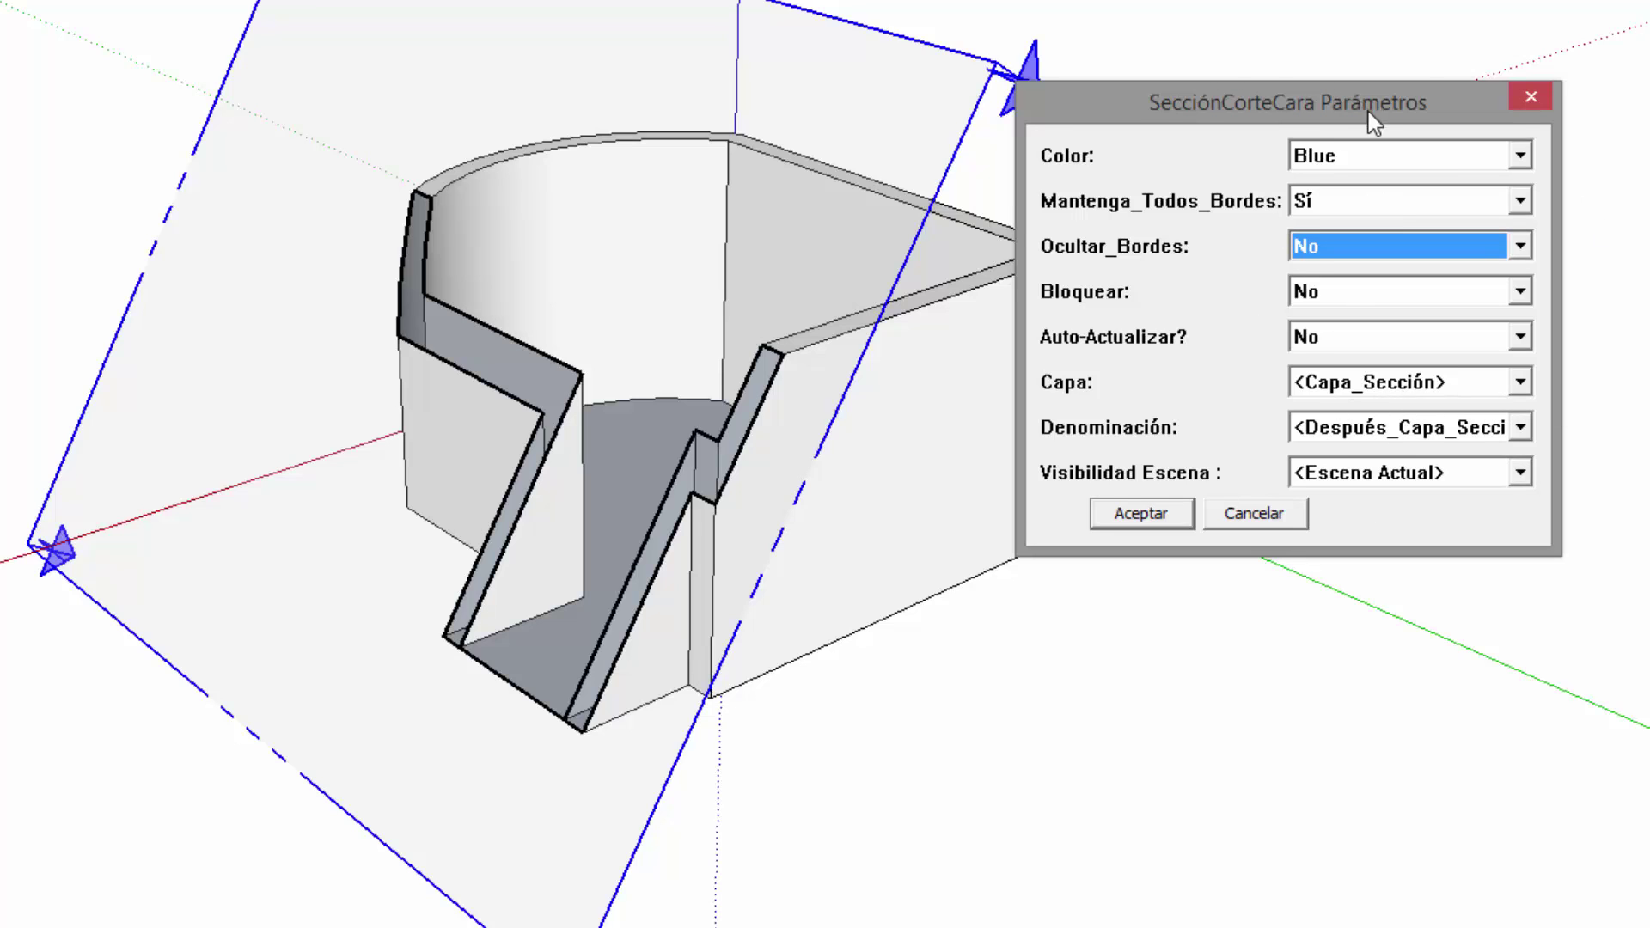
pyautogui.moveTo(1373, 123); pyautogui.dragTo(1398, 200)
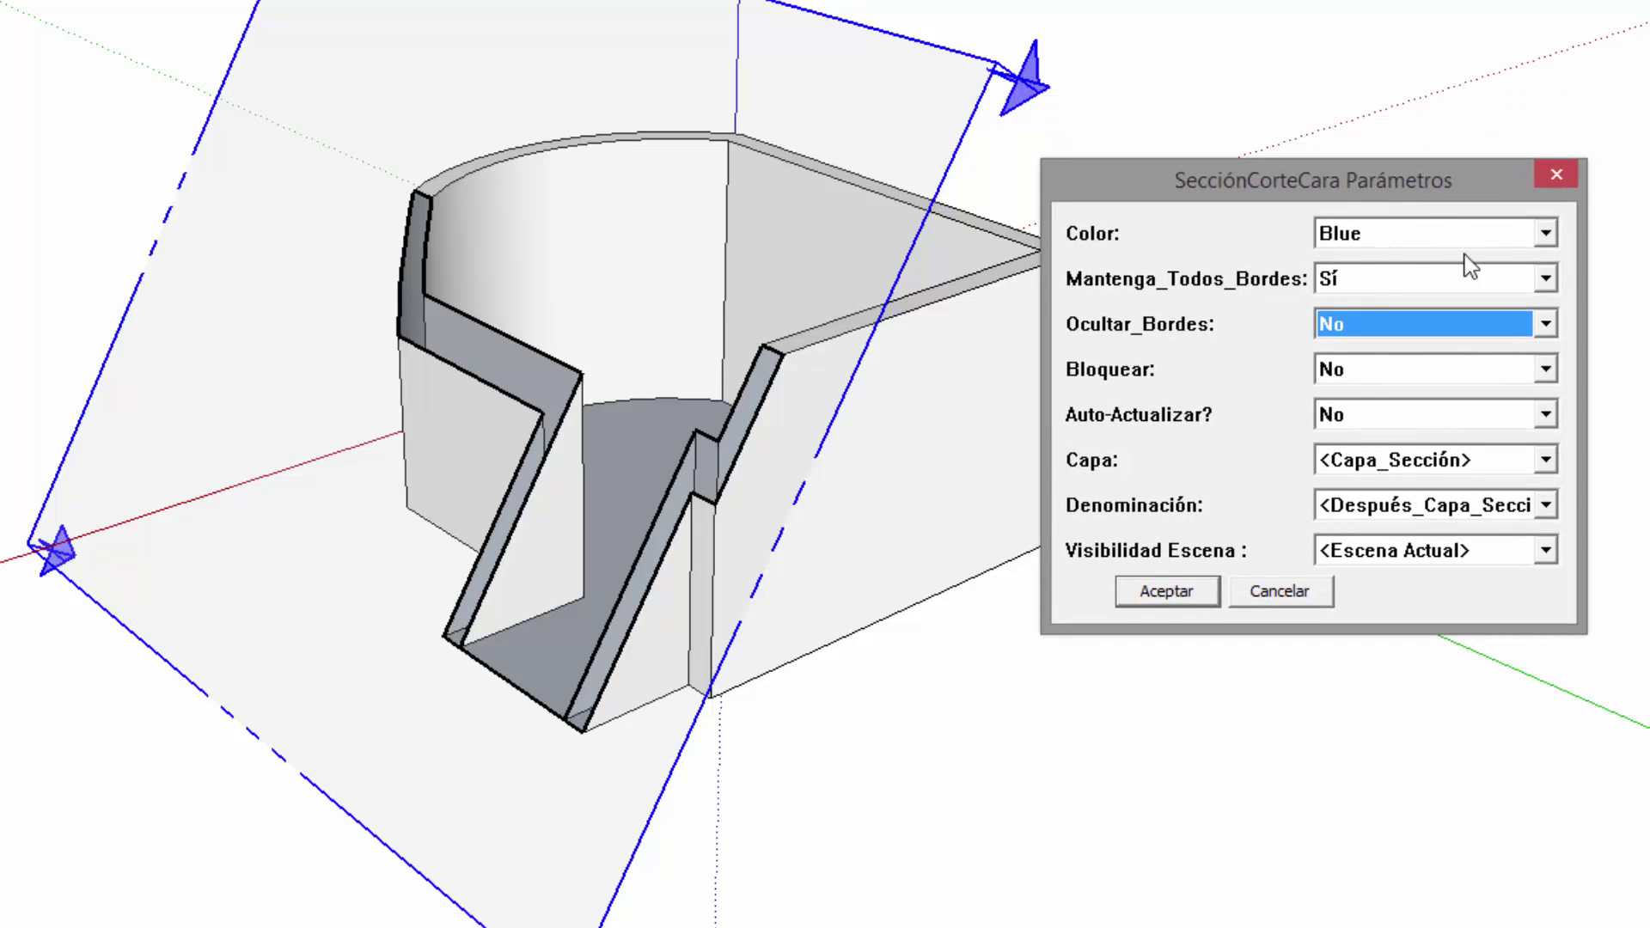
# Create the blue section-face group, test moving it aside, and undo the move
pyautogui.click(1178, 593)
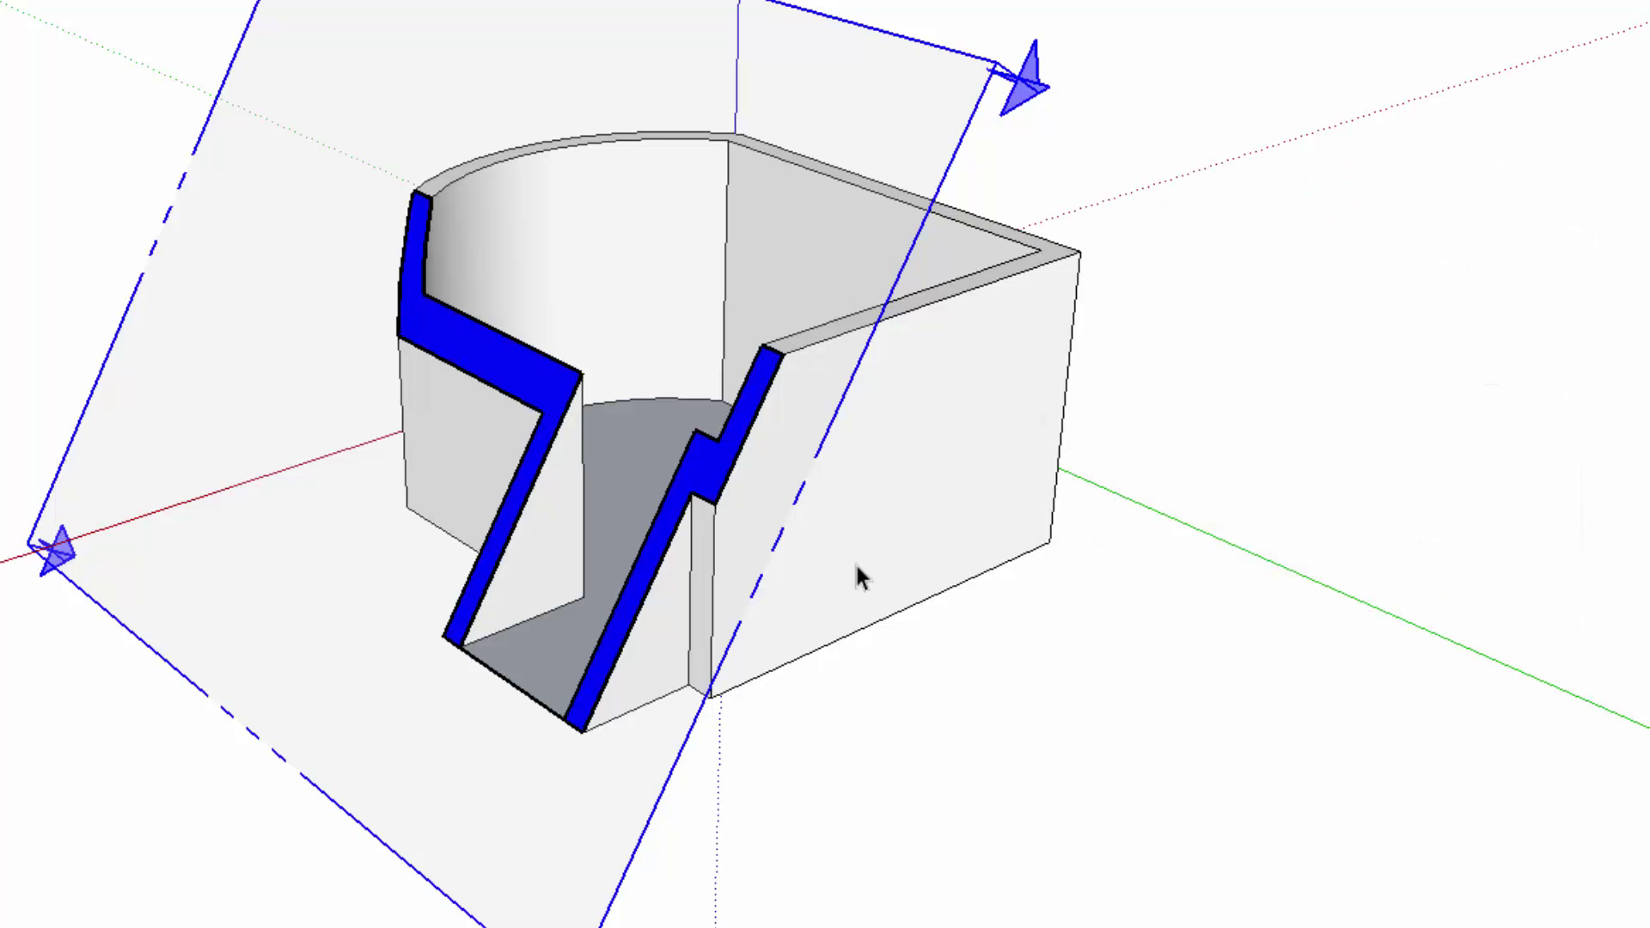
pyautogui.moveTo(860, 574); pyautogui.dragTo(545, 472, button='middle')
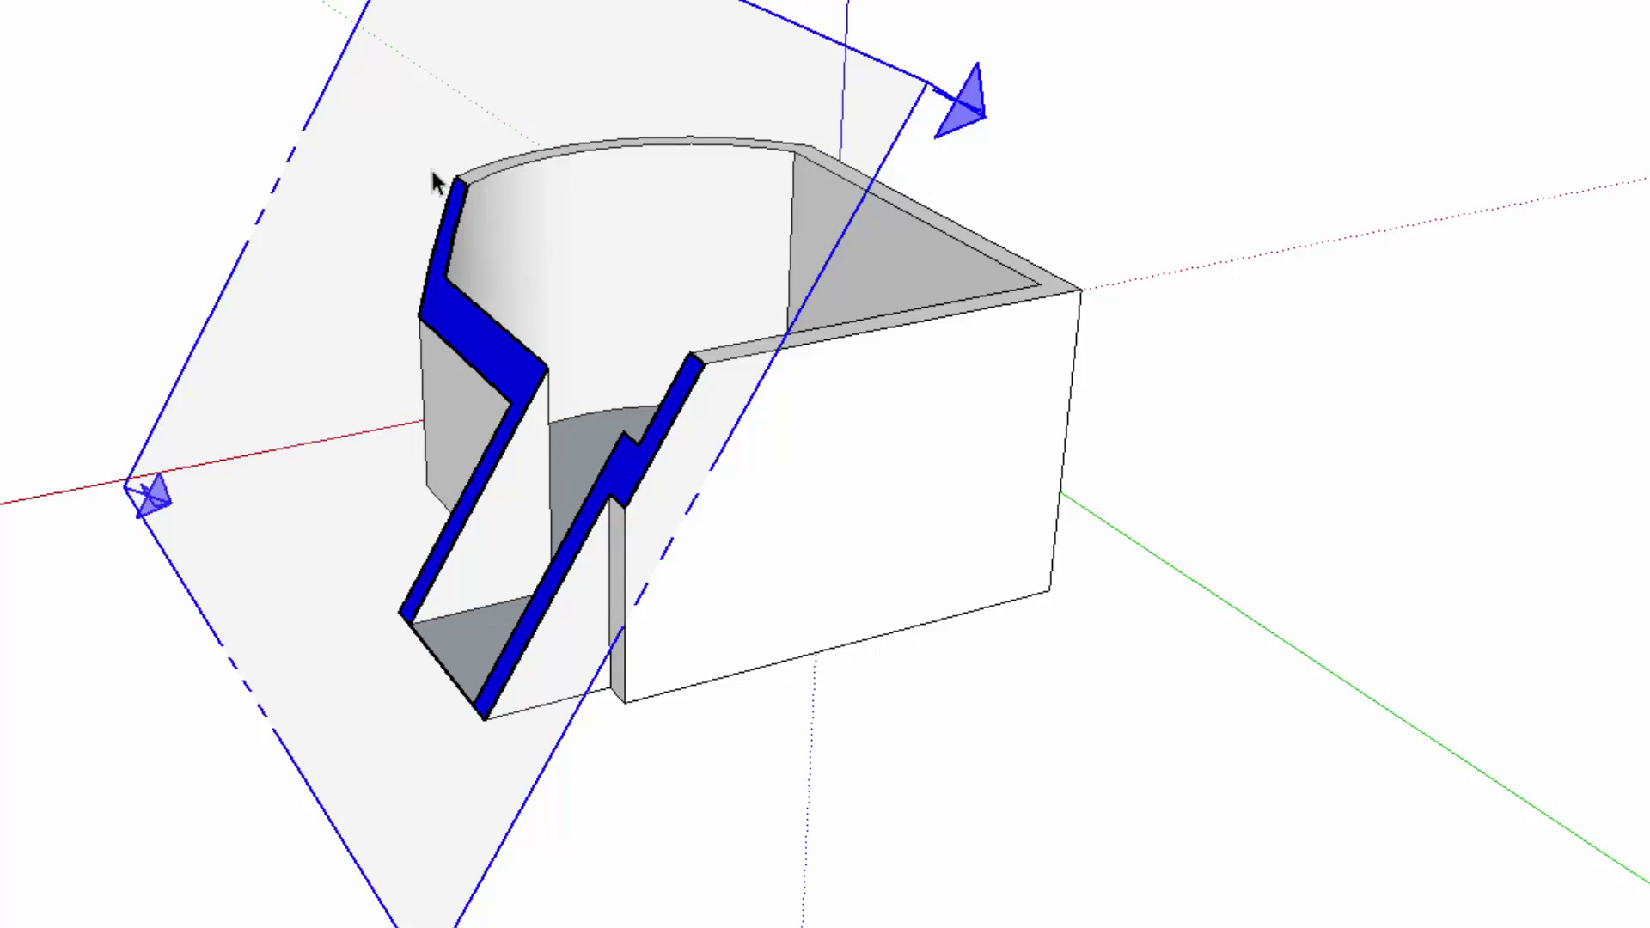
pyautogui.click(492, 355)
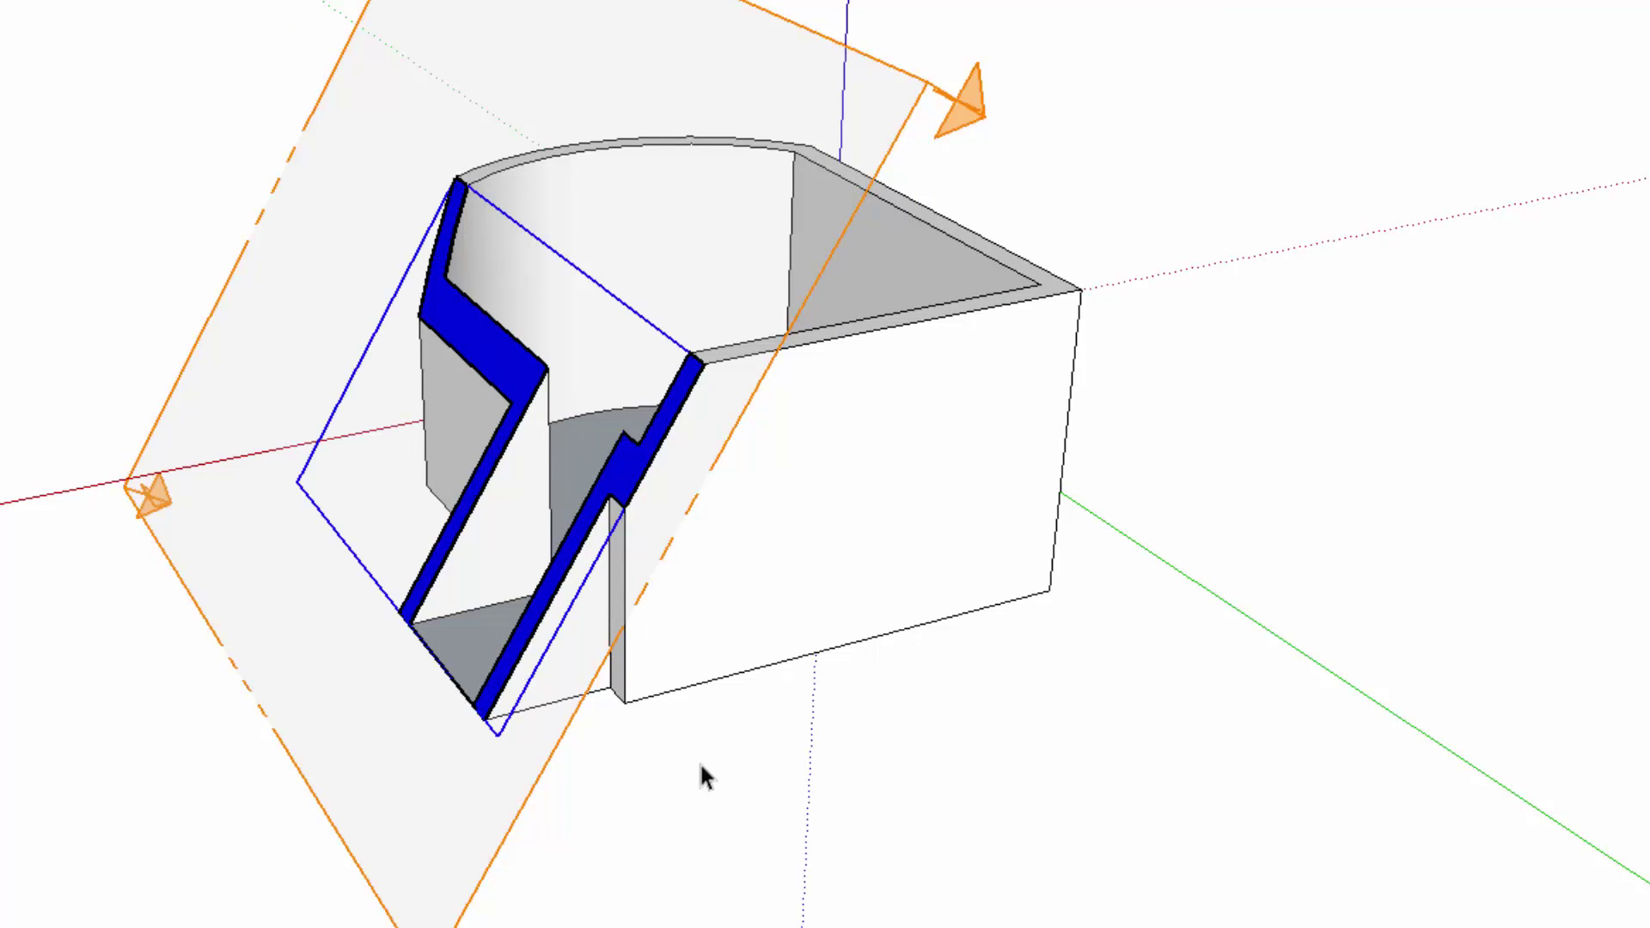
pyautogui.moveTo(785, 841); pyautogui.dragTo(1565, 615)
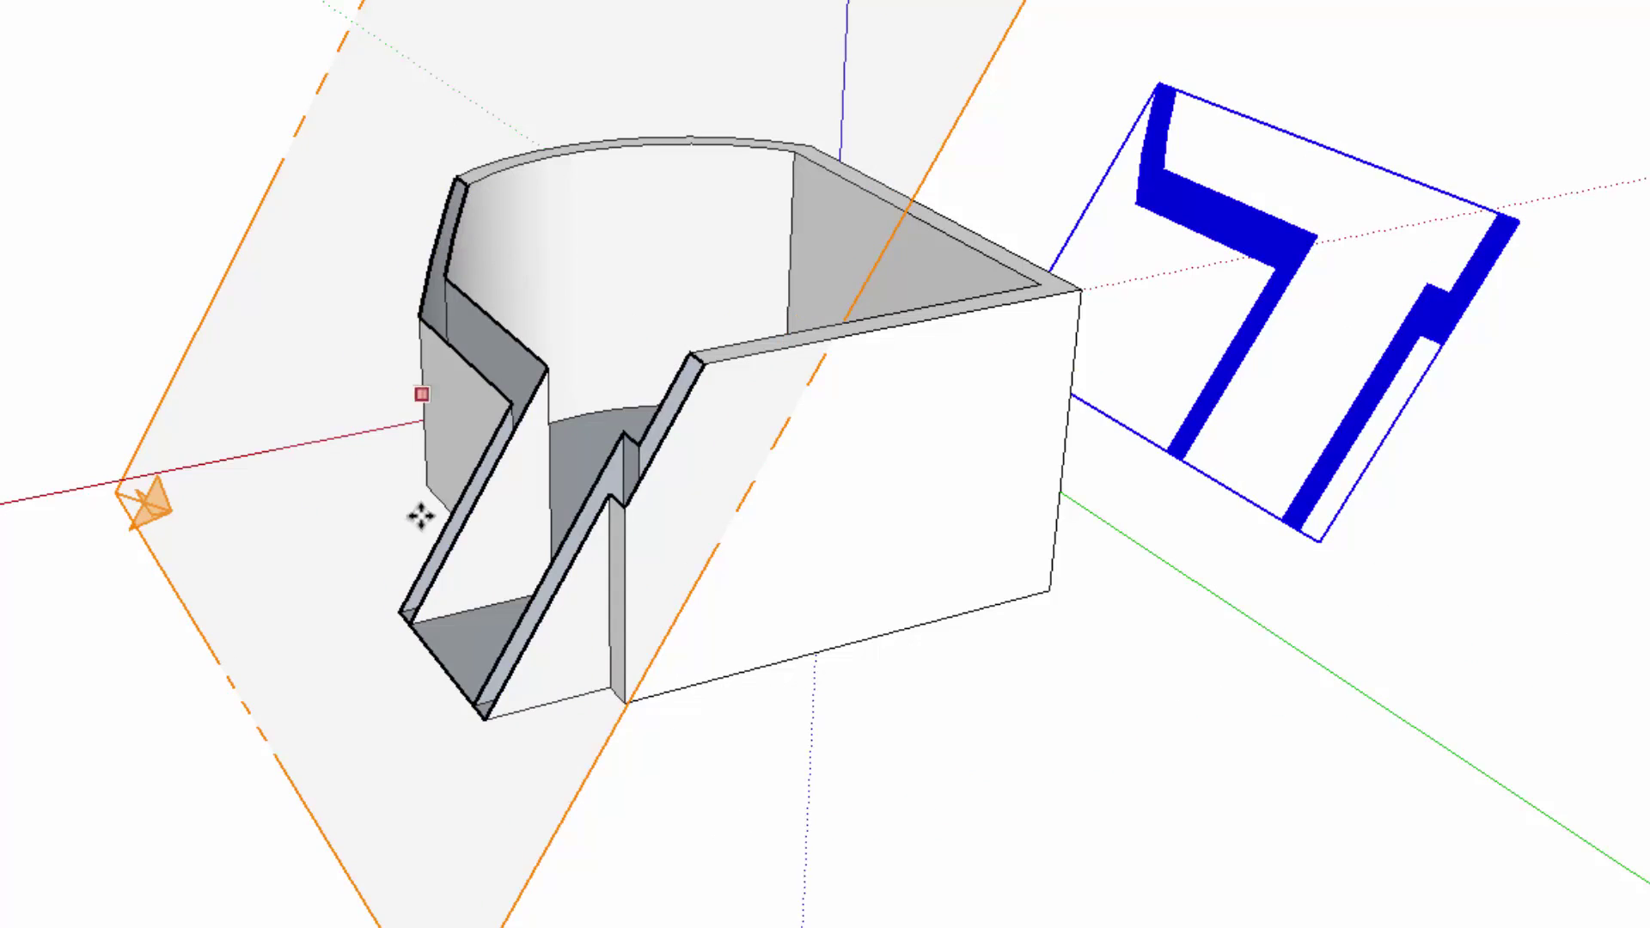
pyautogui.scroll(1, 482, 344)
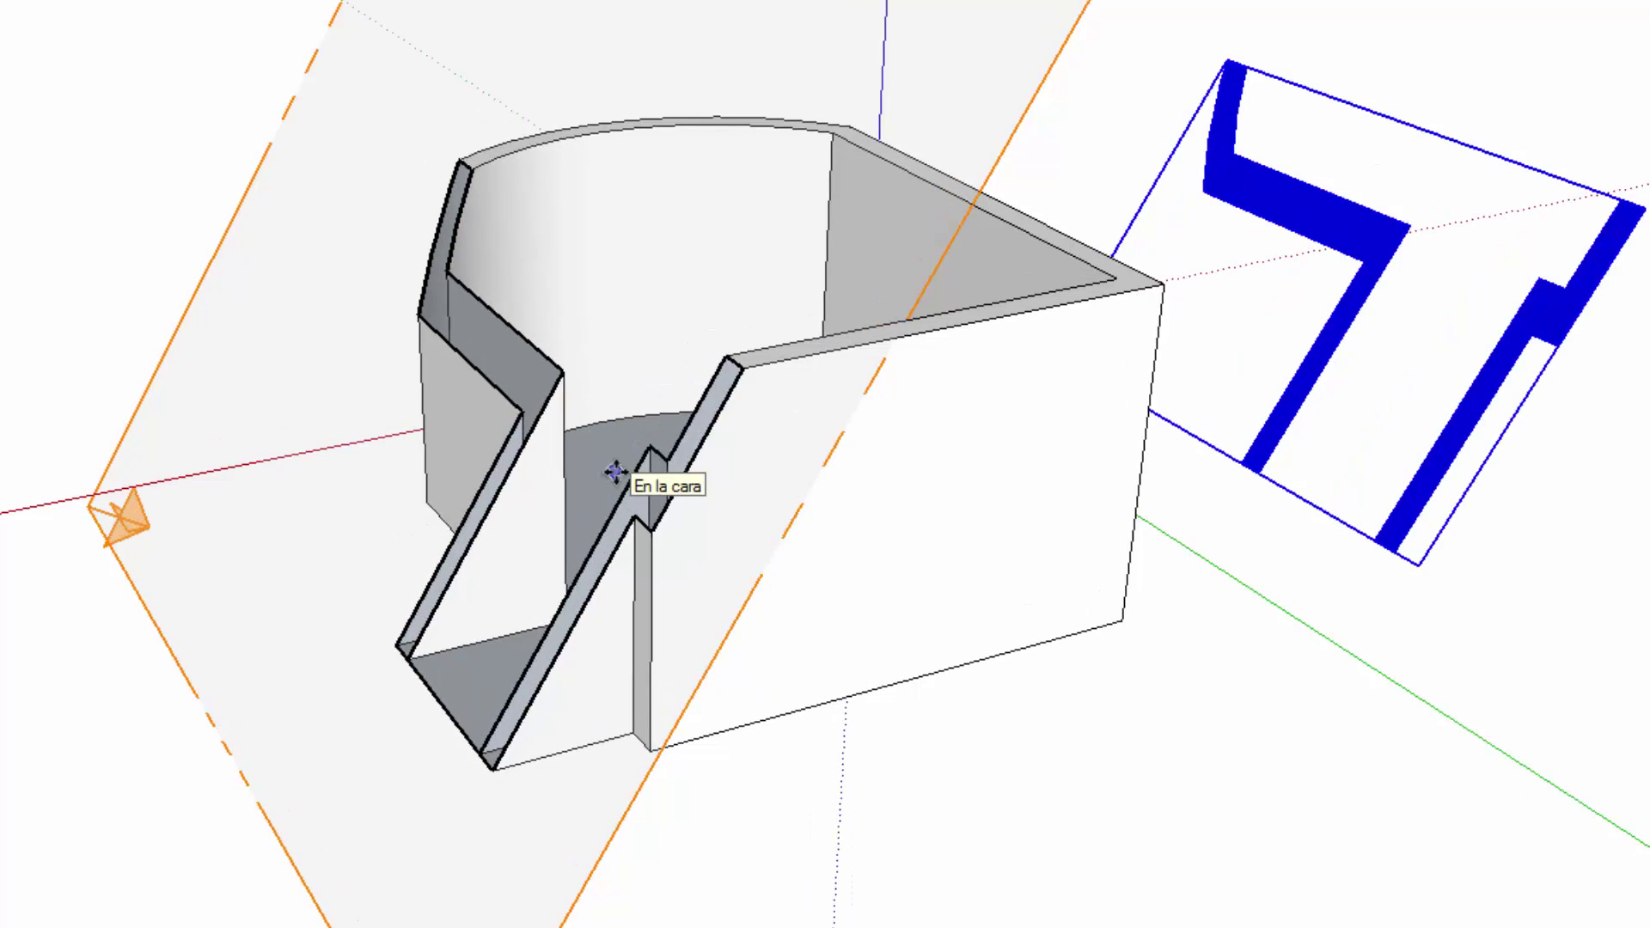
pyautogui.hotkey('ctrl', 'z')
# Paint the section-face group teal Color A07 and float the Section toolbar
pyautogui.press('b')
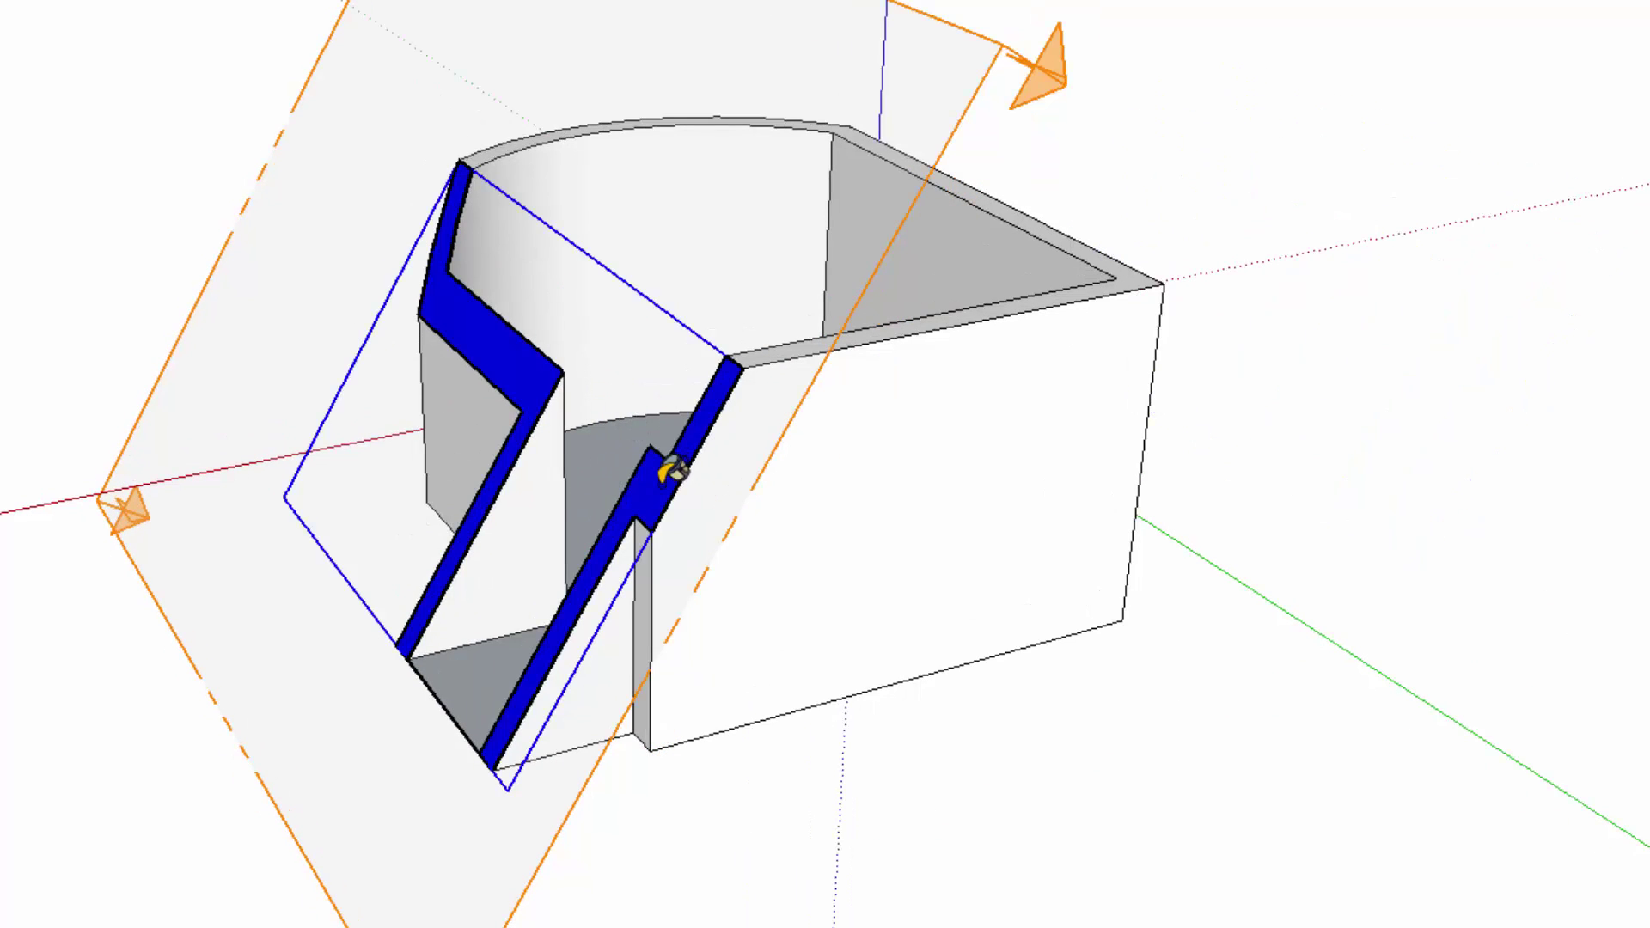
pyautogui.press('space')
pyautogui.doubleClick(653, 498)
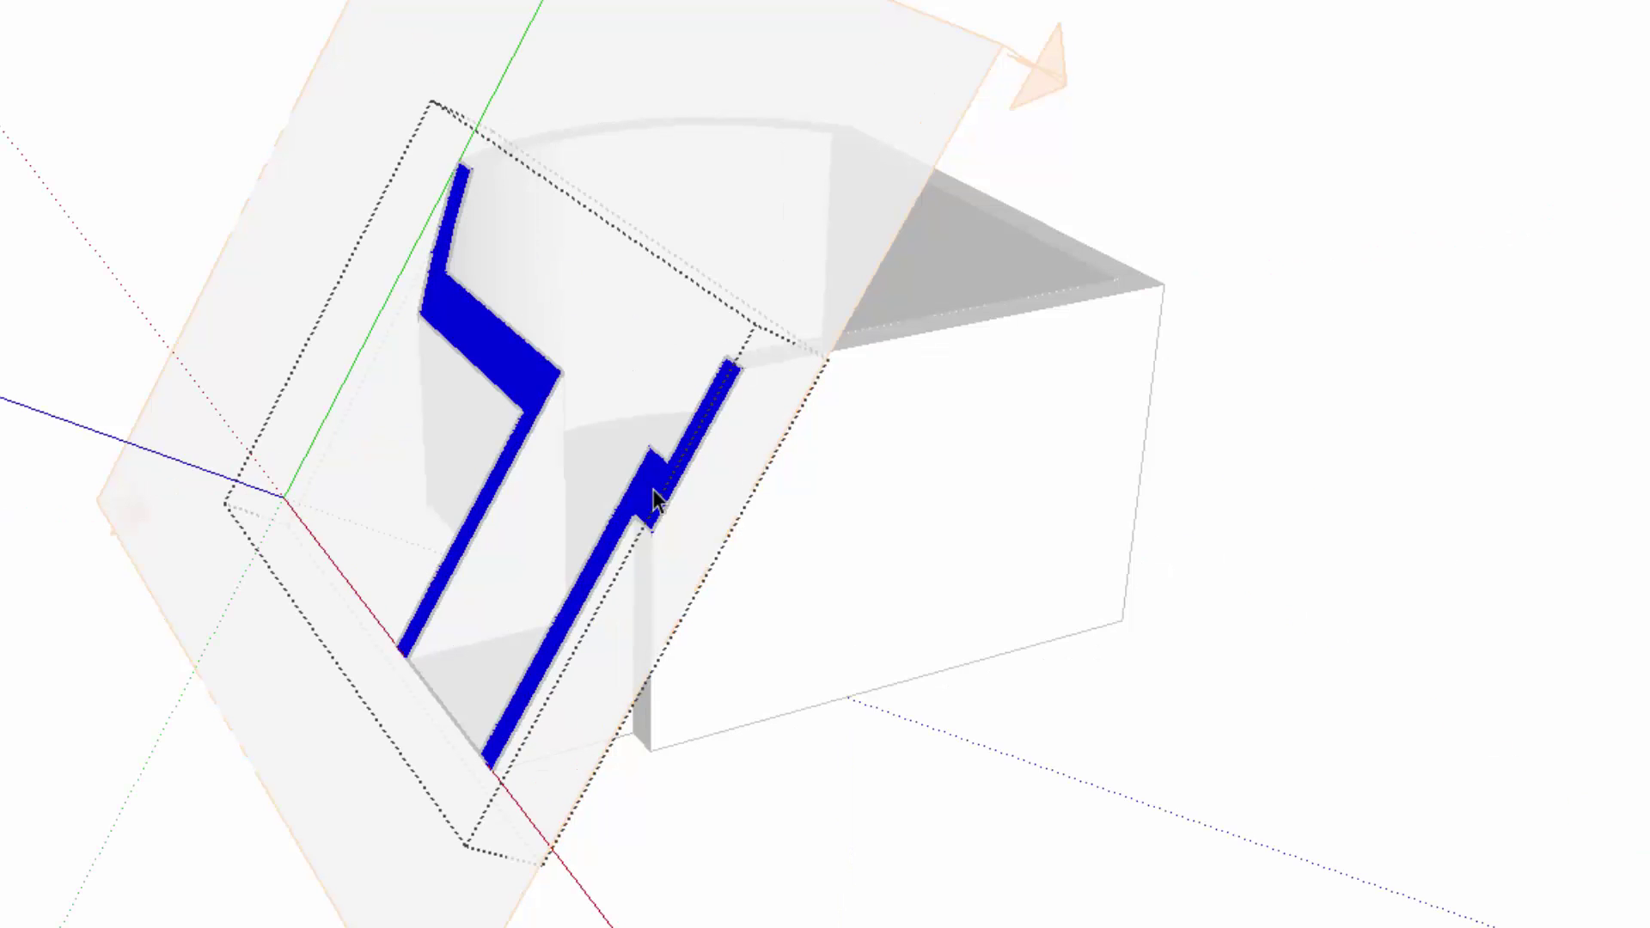
pyautogui.click(653, 498)
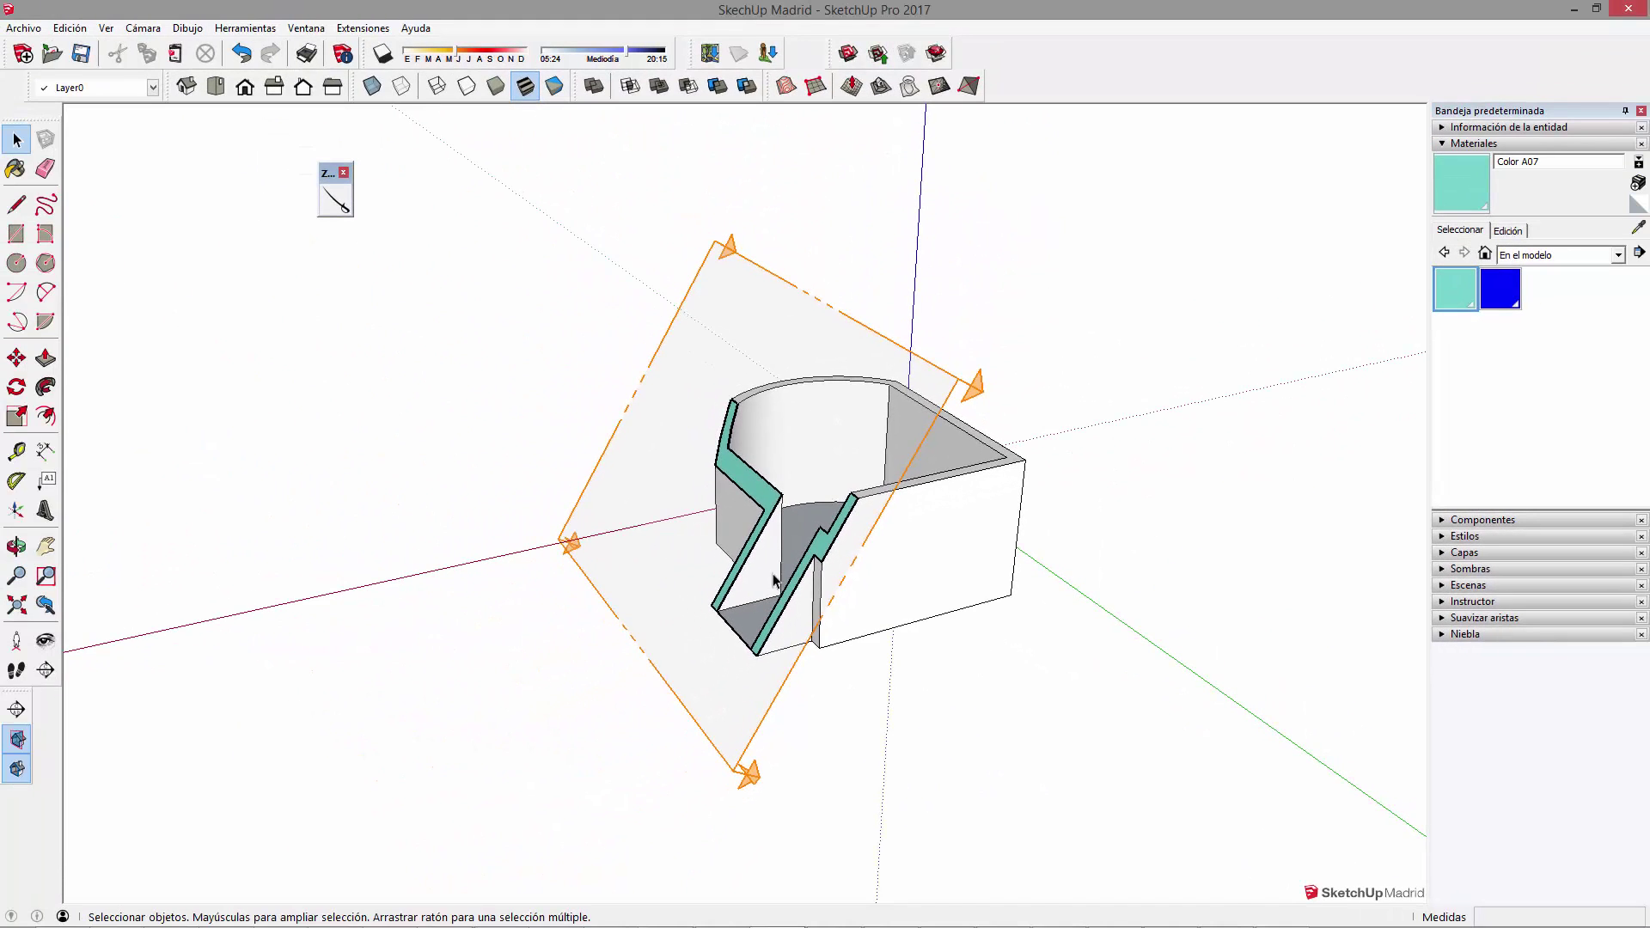
pyautogui.moveTo(788, 519); pyautogui.dragTo(814, 582)
pyautogui.press('space')
pyautogui.click(813, 582)
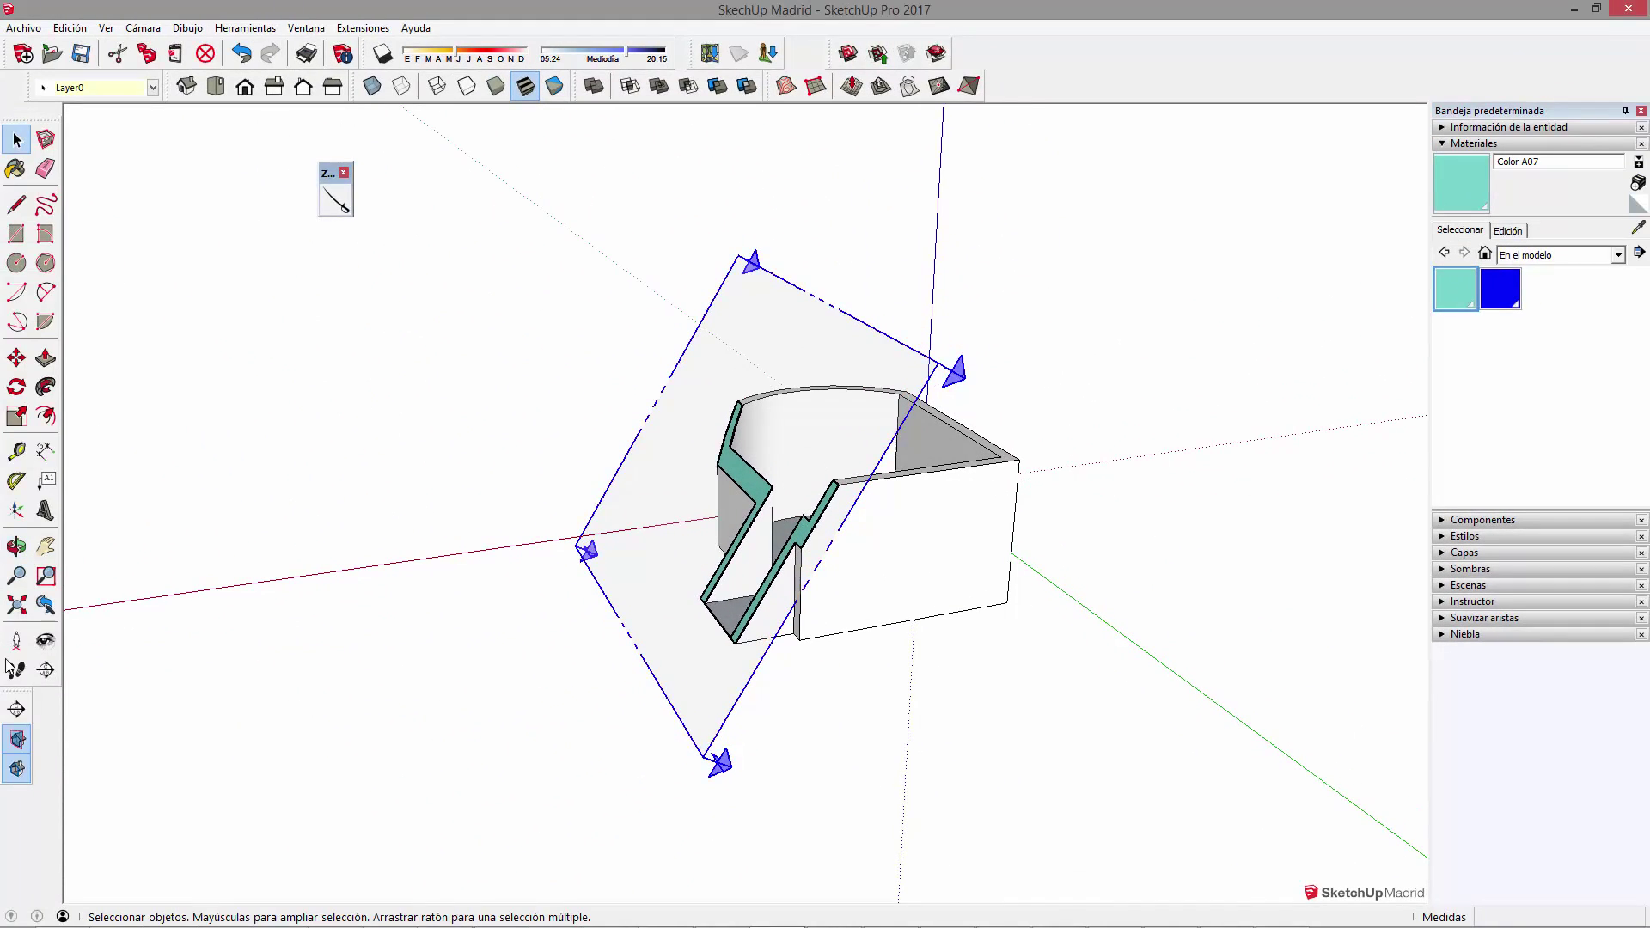
pyautogui.moveTo(17, 692); pyautogui.dragTo(490, 211)
# Toggle section cuts off and back on, then select the section plane
pyautogui.click(428, 169)
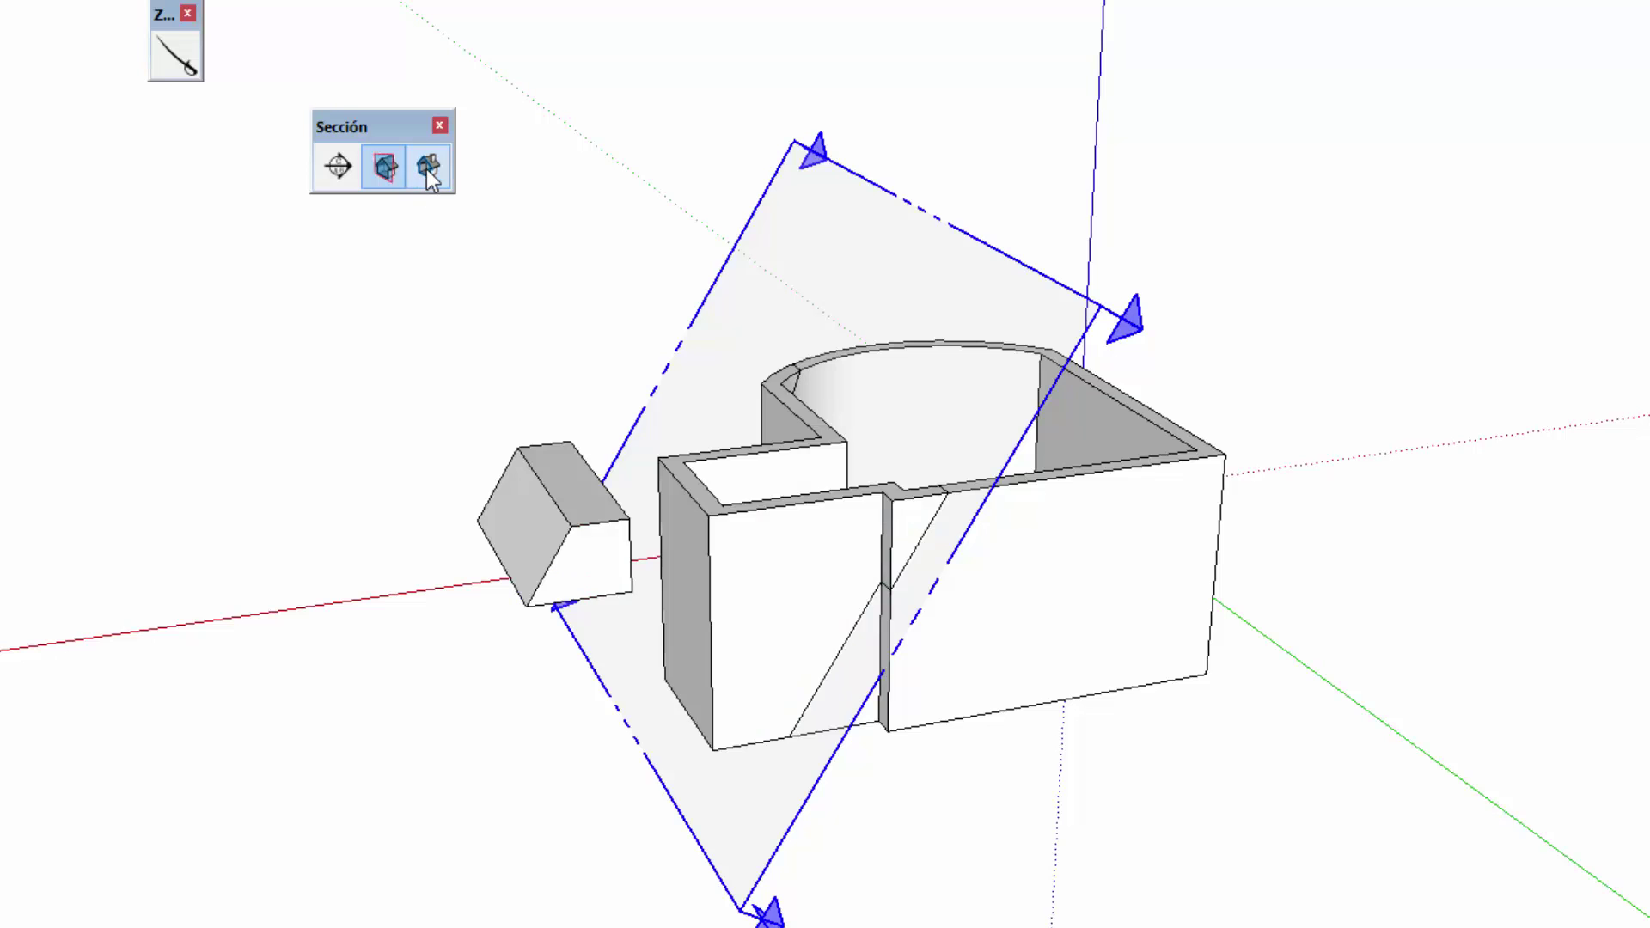
pyautogui.tripleClick(1109, 599)
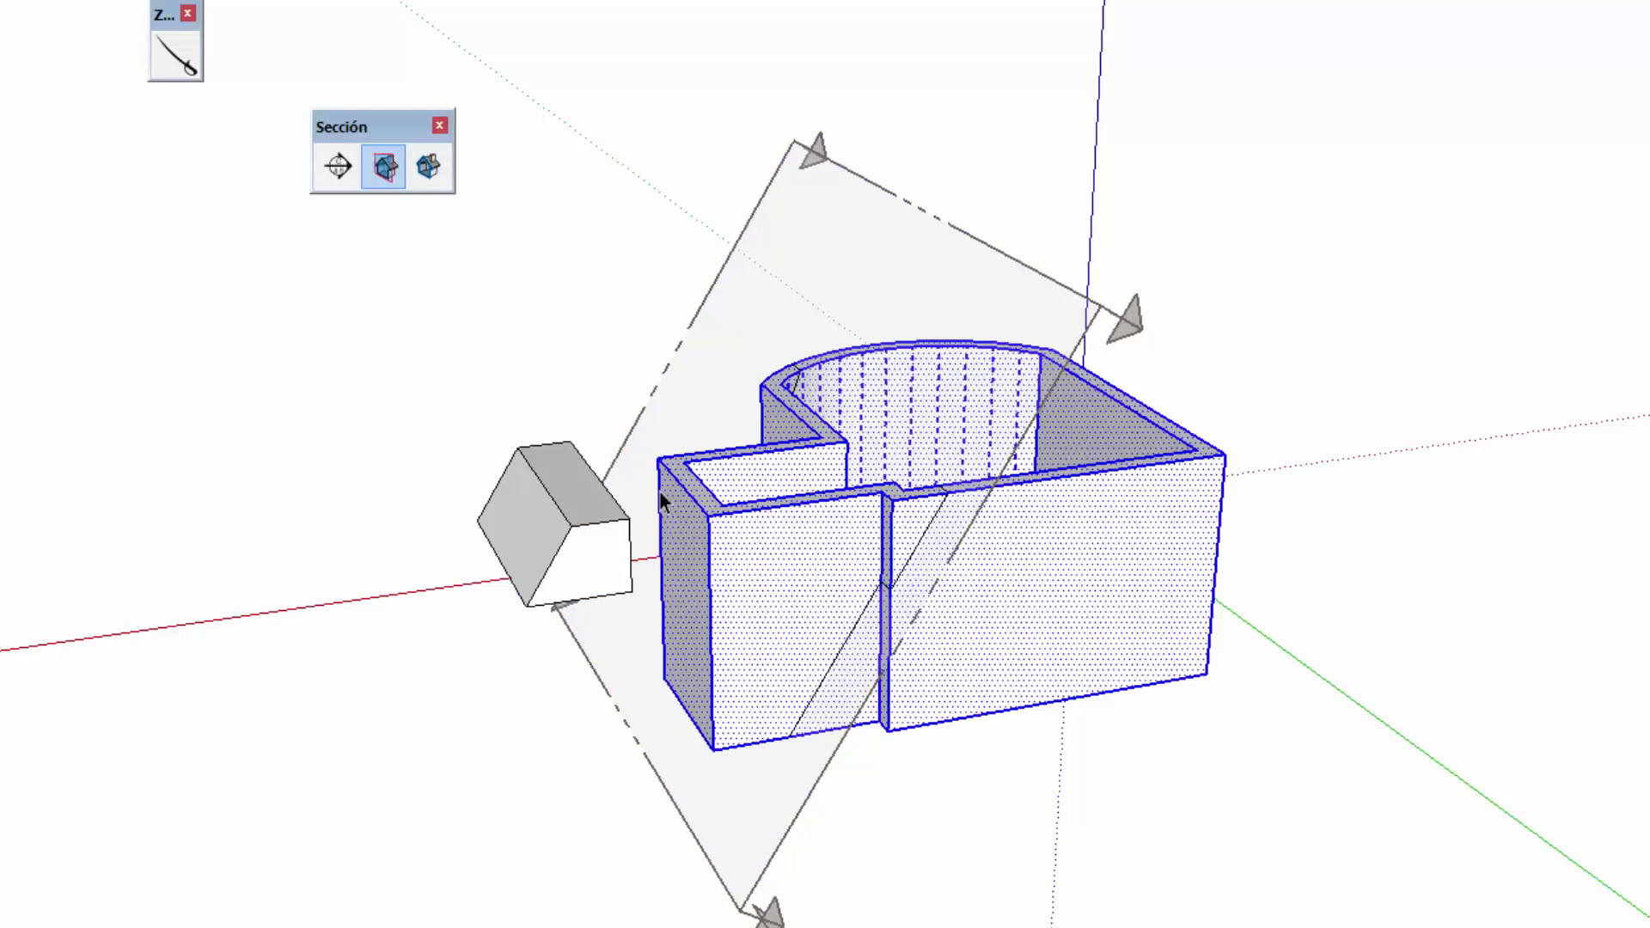
pyautogui.click(428, 167)
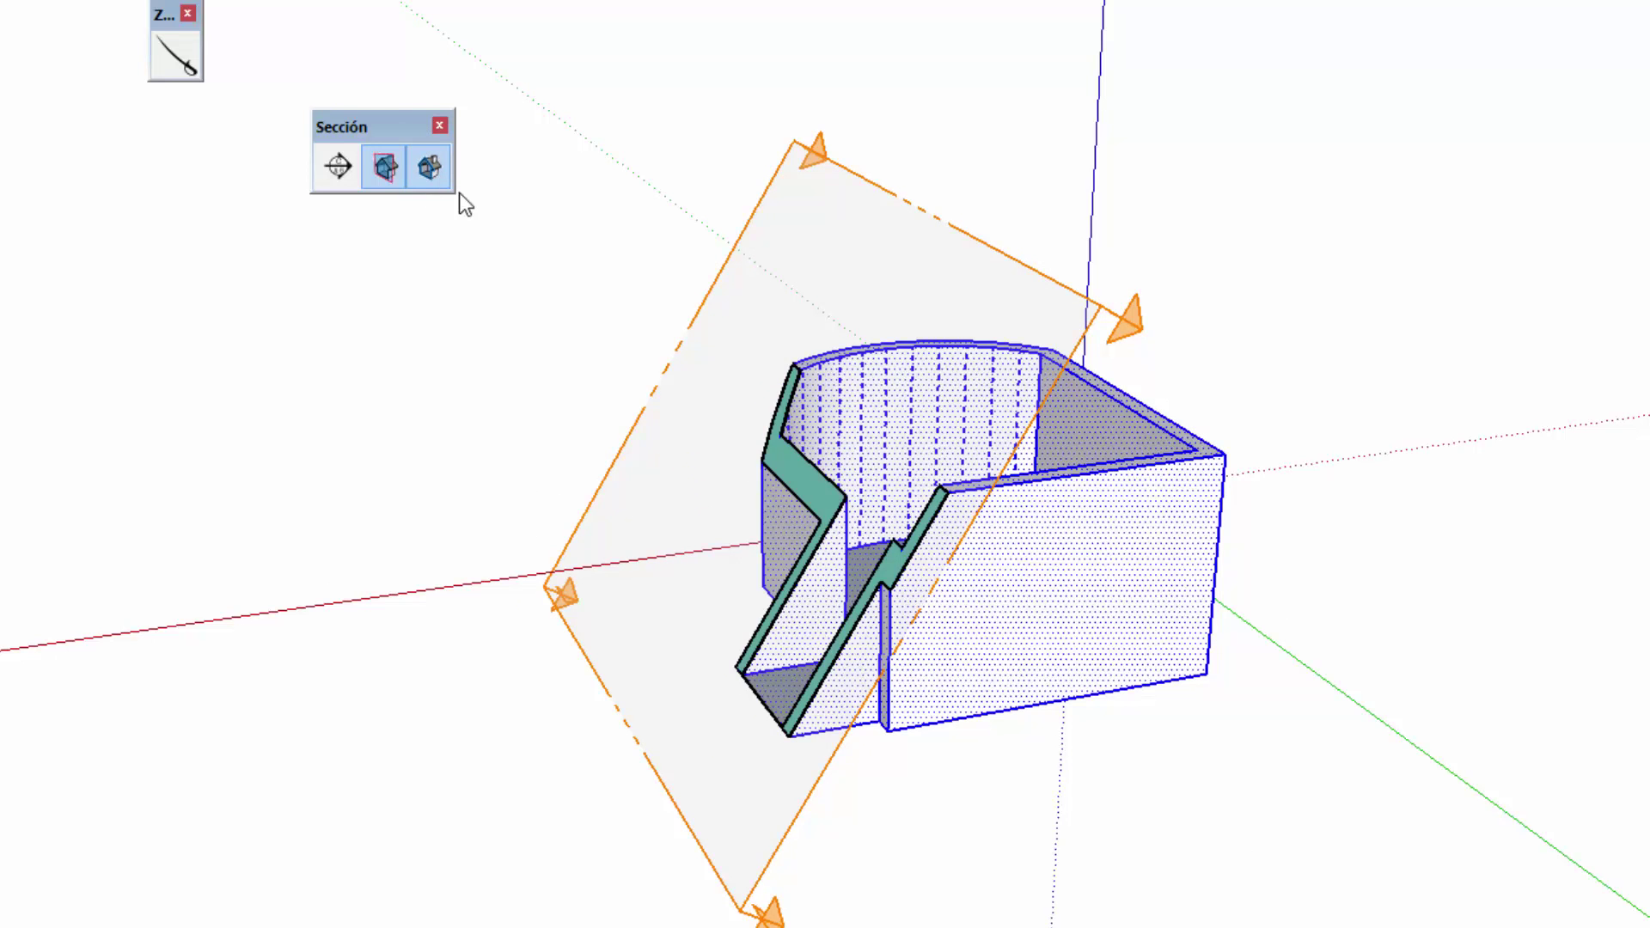
pyautogui.click(798, 225)
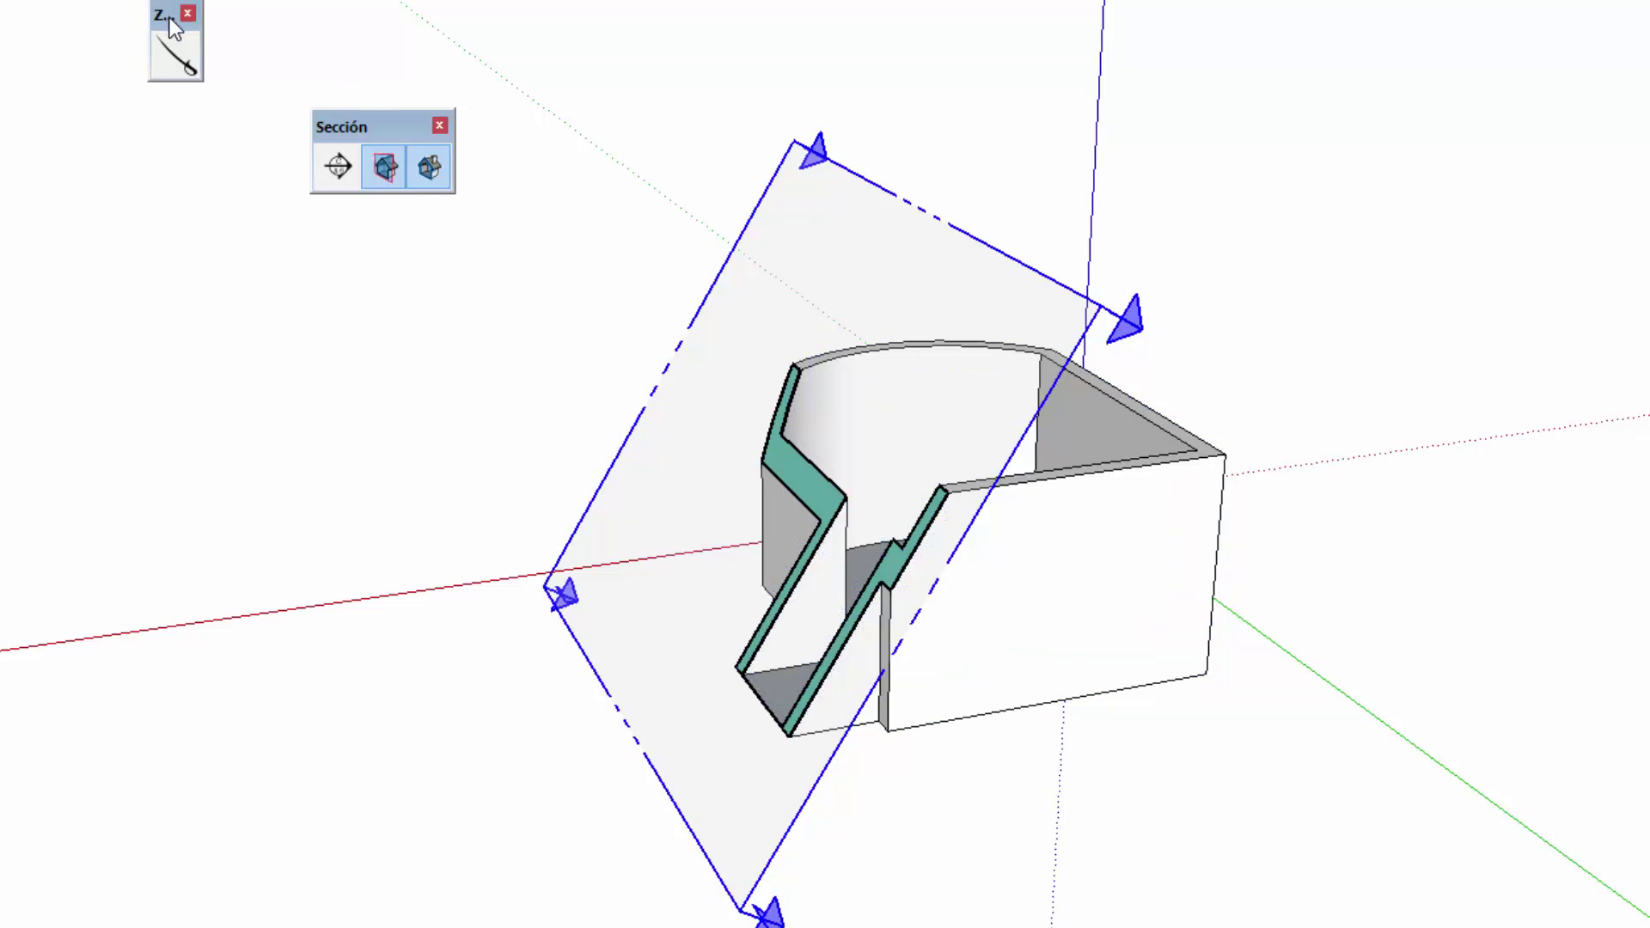
pyautogui.moveTo(169, 18); pyautogui.dragTo(528, 125)
# Slice the walls with Slice Model at Section, delete the plane, and orbit the result
pyautogui.rightClick(792, 243)
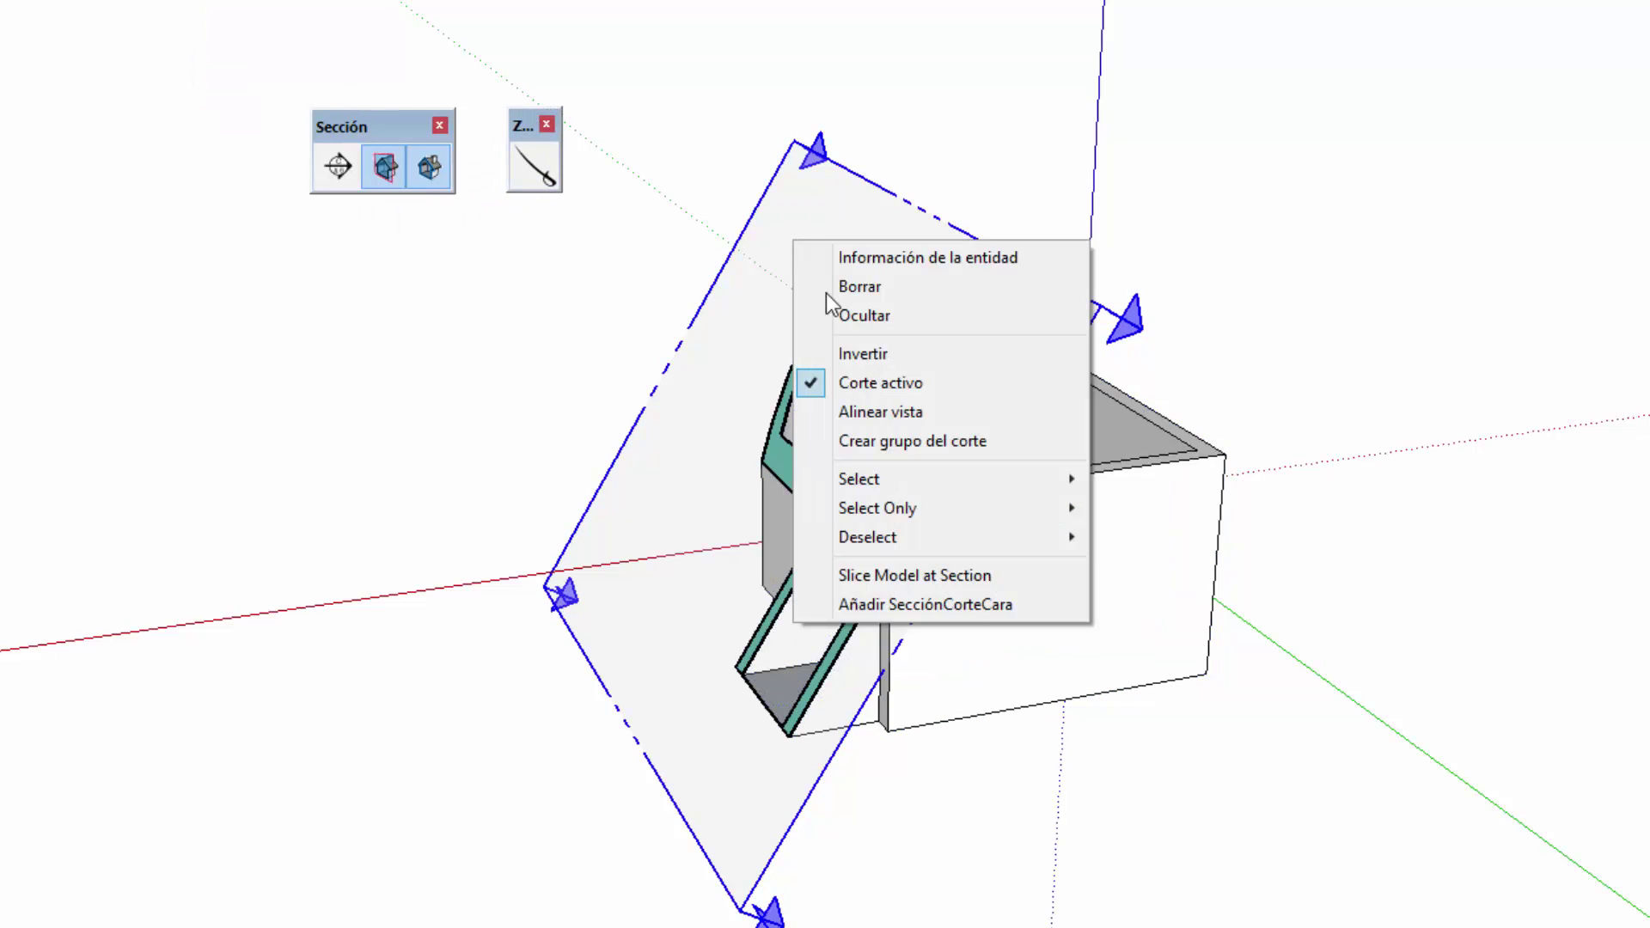
pyautogui.click(966, 580)
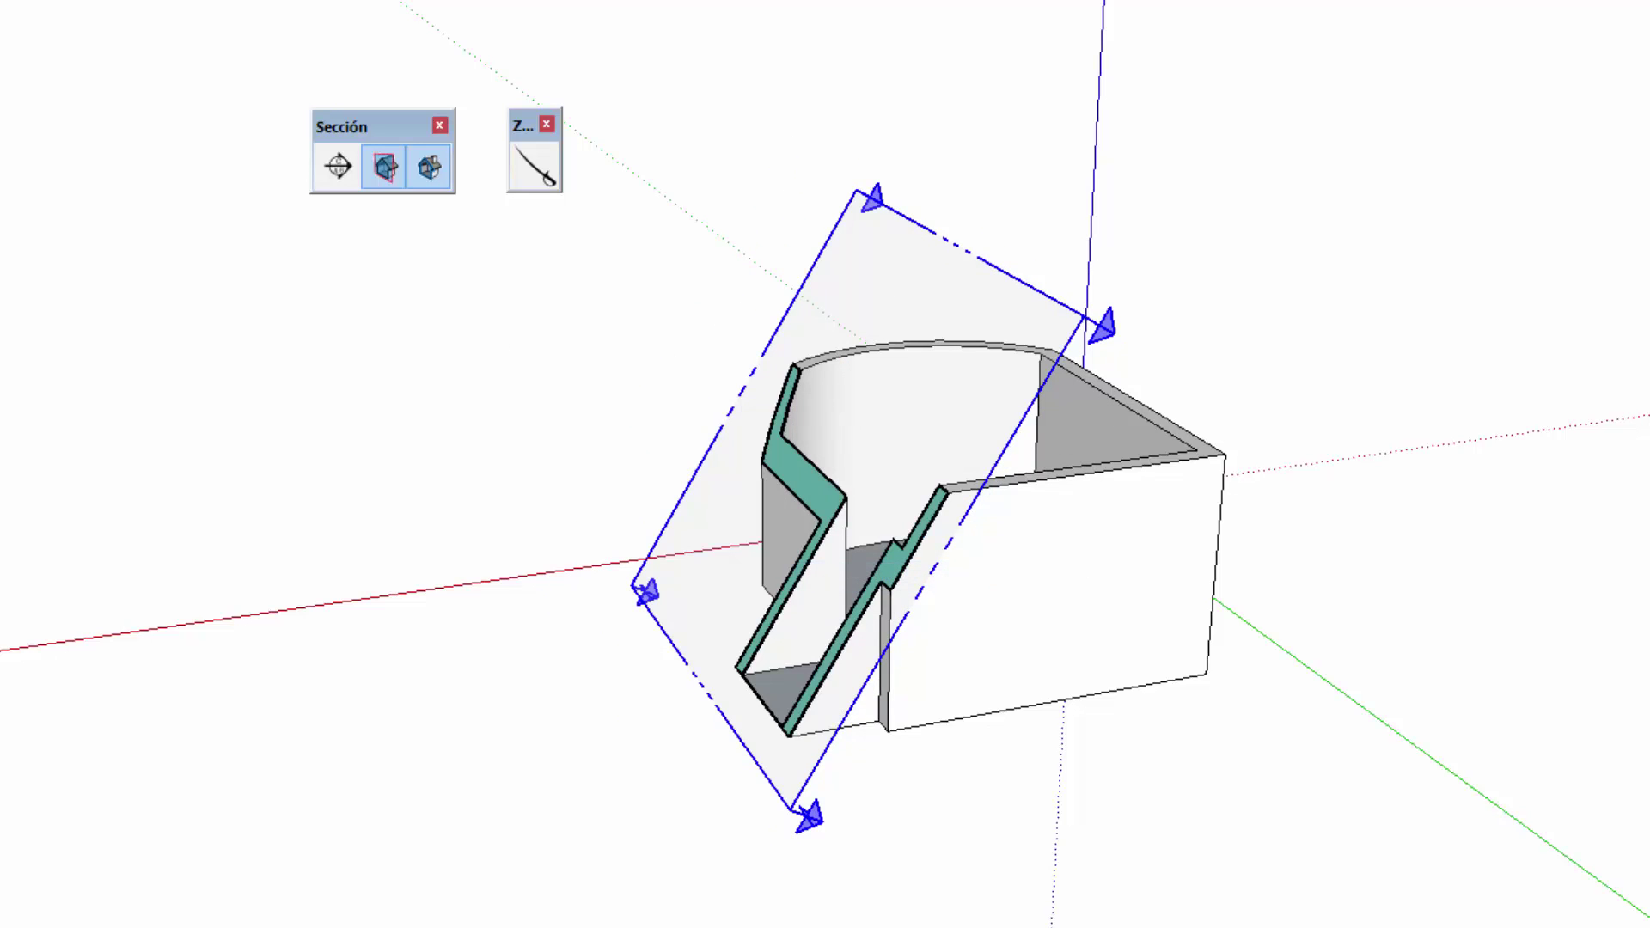
pyautogui.press('Delete')
pyautogui.moveTo(1042, 689)
pyautogui.mouseDown(button='middle')
pyautogui.moveTo(626, 269)
pyautogui.moveTo(1083, 785)
pyautogui.moveTo(820, 479)
pyautogui.mouseUp(button='middle')
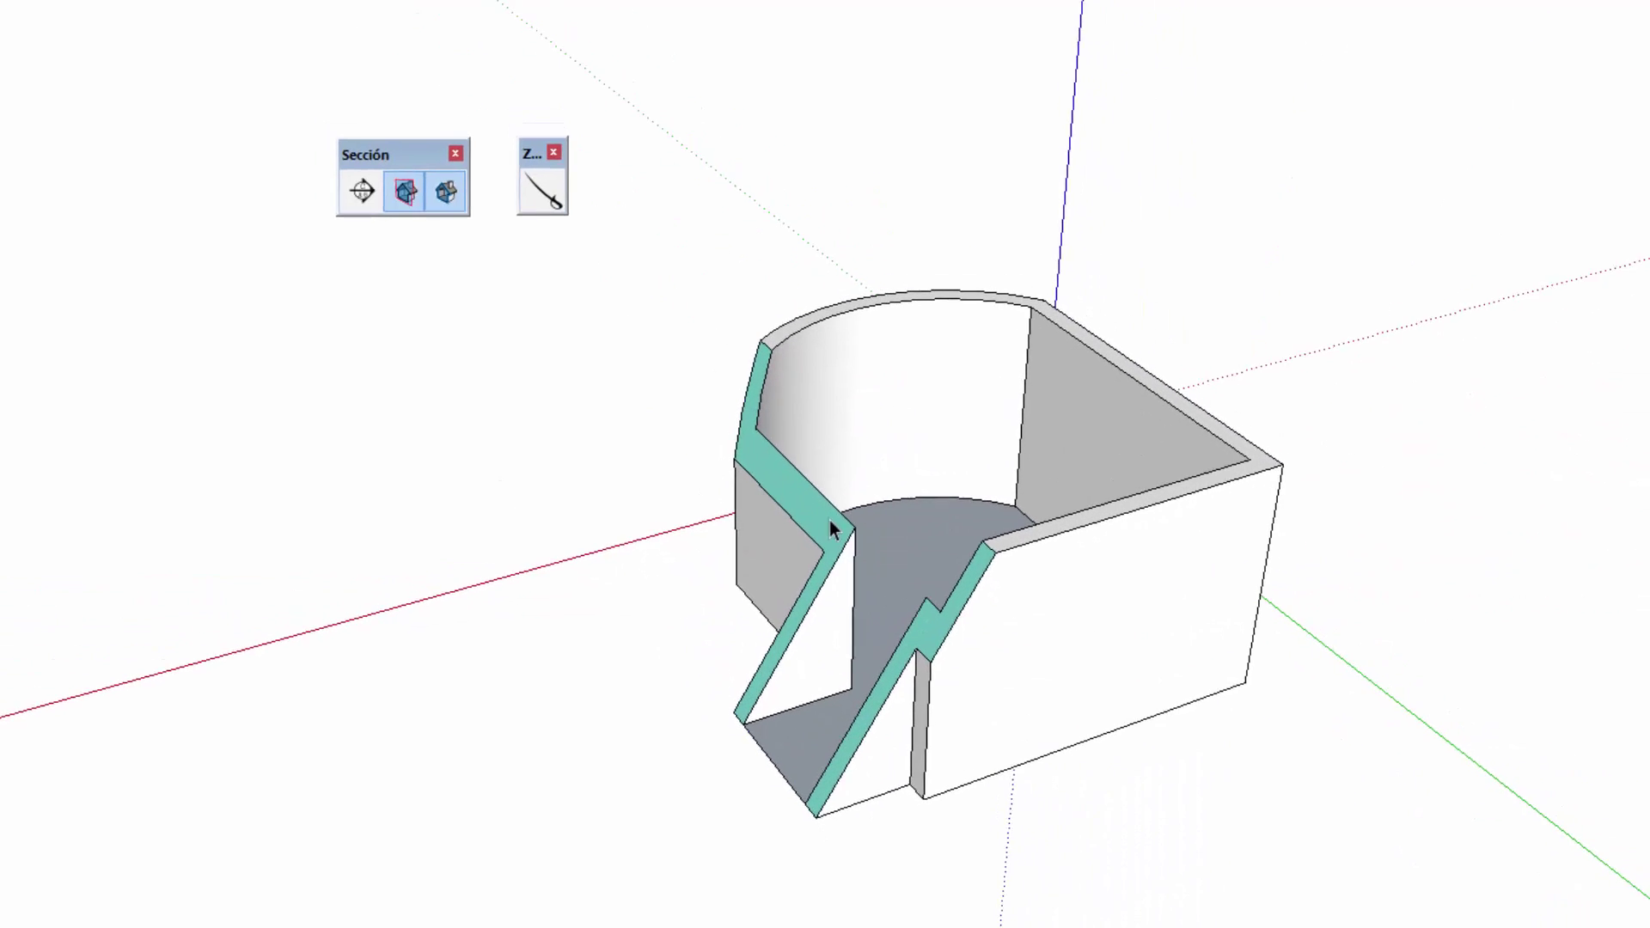
pyautogui.hotkey('ctrl', 'z')
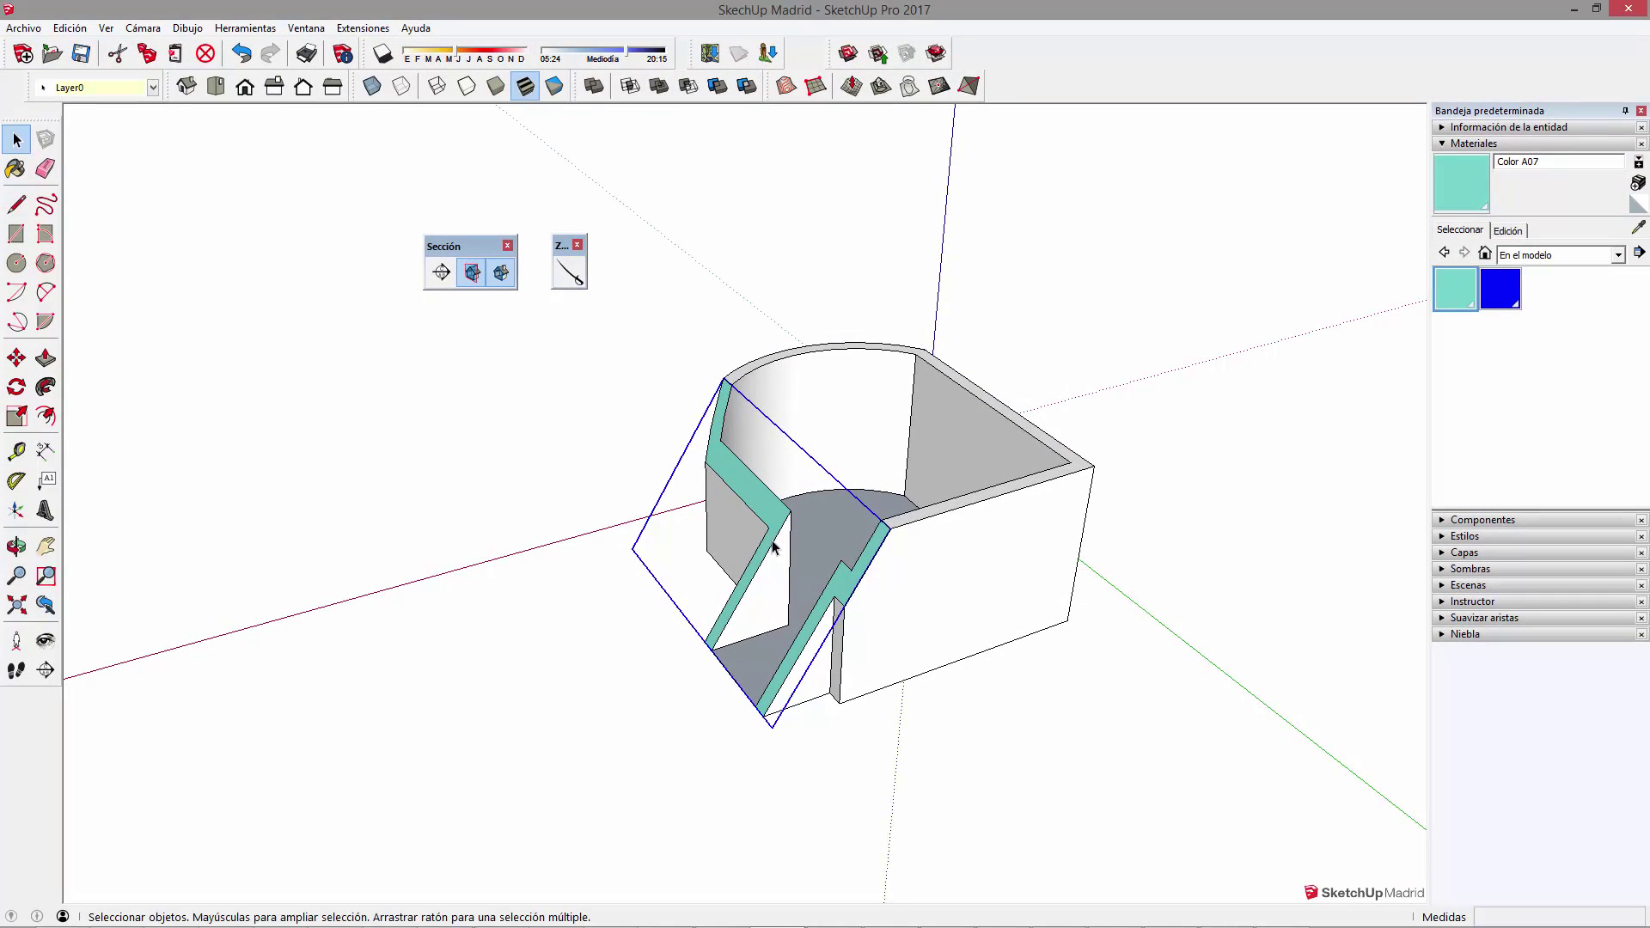
pyautogui.scroll(1, 773, 547)
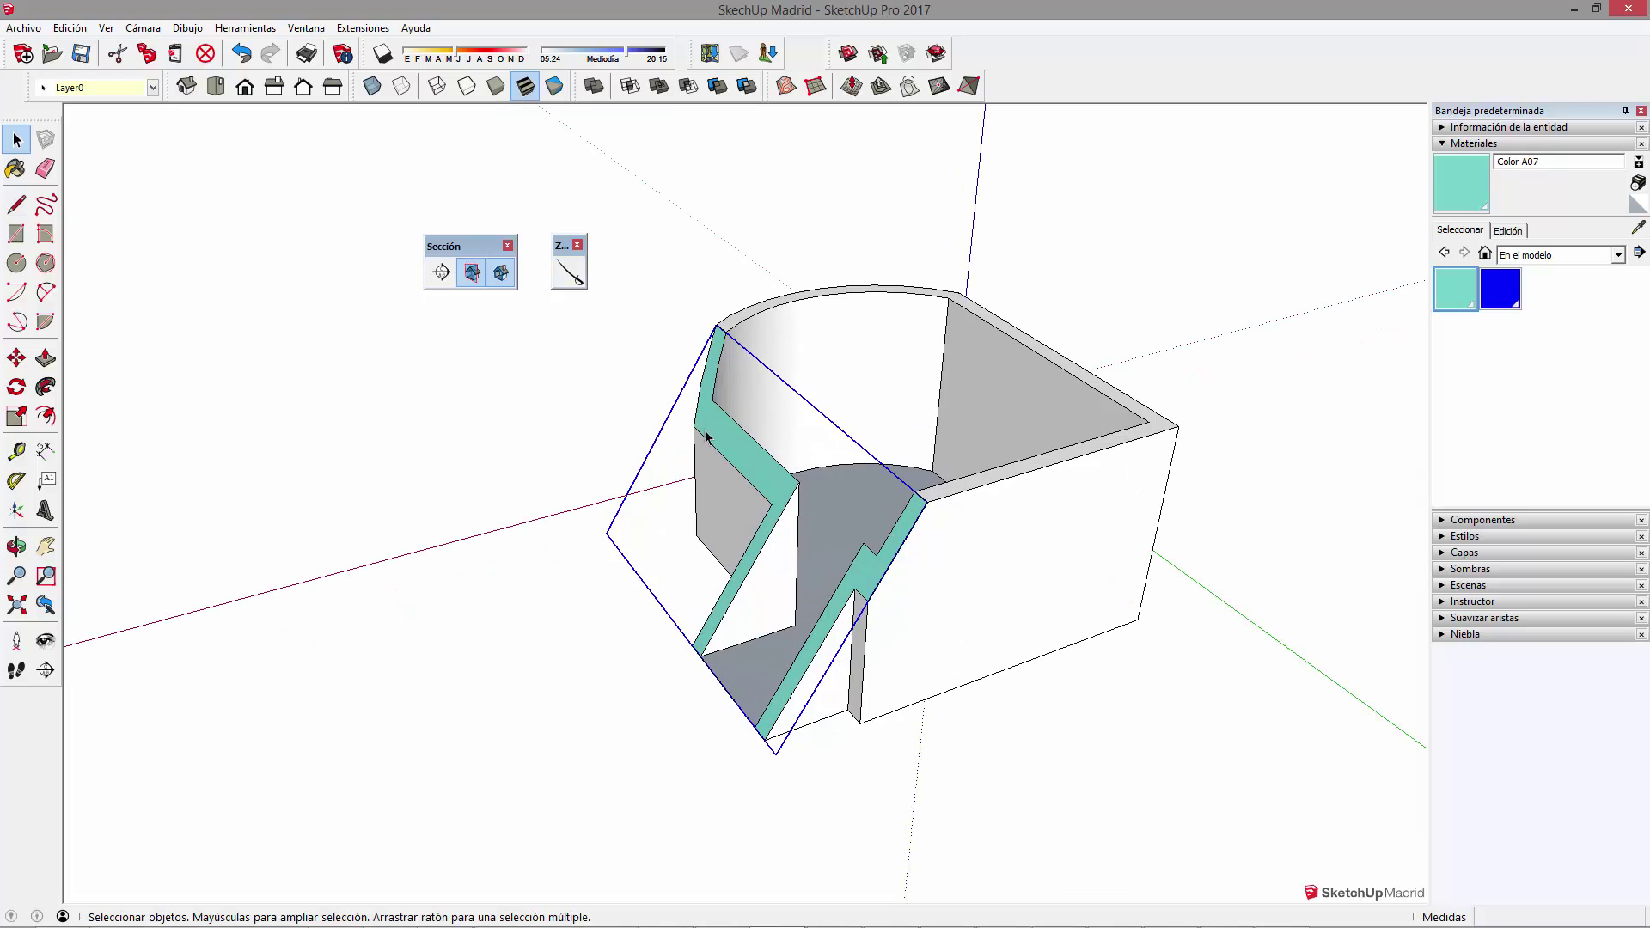
# Move the teal section-face group away from the wall, then undo the move
pyautogui.moveTo(757, 486)
pyautogui.mouseDown(button='middle')
pyautogui.moveTo(920, 618)
pyautogui.moveTo(954, 519)
pyautogui.moveTo(1029, 551)
pyautogui.mouseUp(button='middle')
pyautogui.press('m')
pyautogui.click(961, 798)
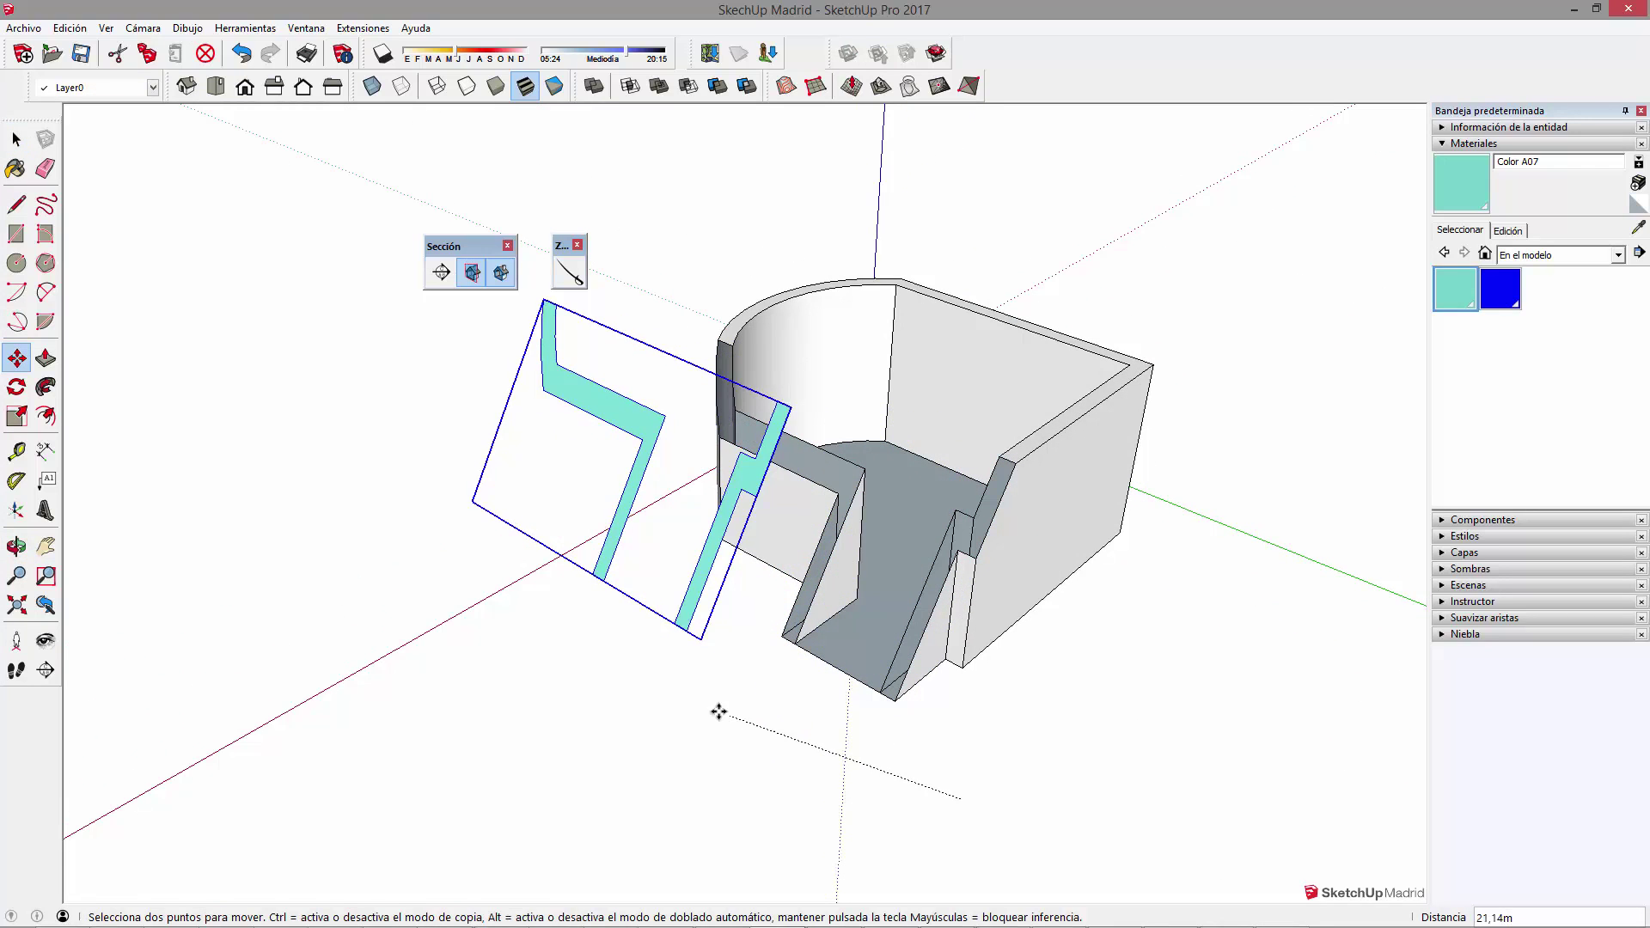
pyautogui.click(616, 606)
pyautogui.press('space')
pyautogui.moveTo(611, 590); pyautogui.dragTo(825, 516, button='middle')
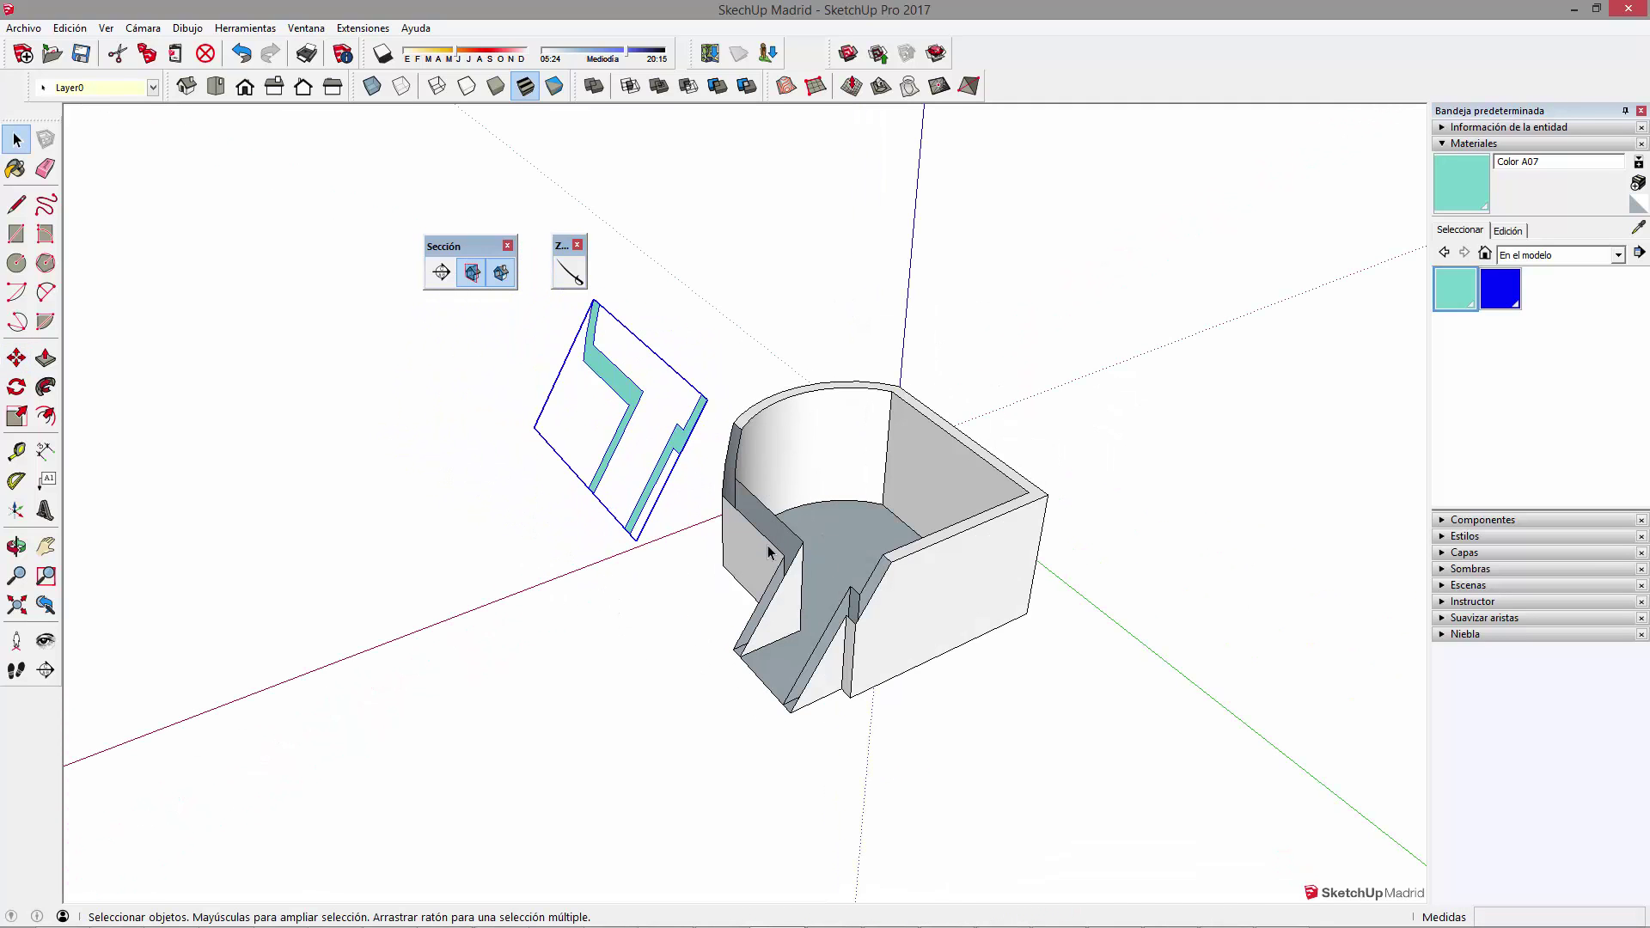
pyautogui.hotkey('ctrl', 'z')
# Window-select the whole wall model and delete it
pyautogui.scroll(2, 711, 372)
pyautogui.scroll(2, 807, 482)
pyautogui.scroll(-4, 1031, 486)
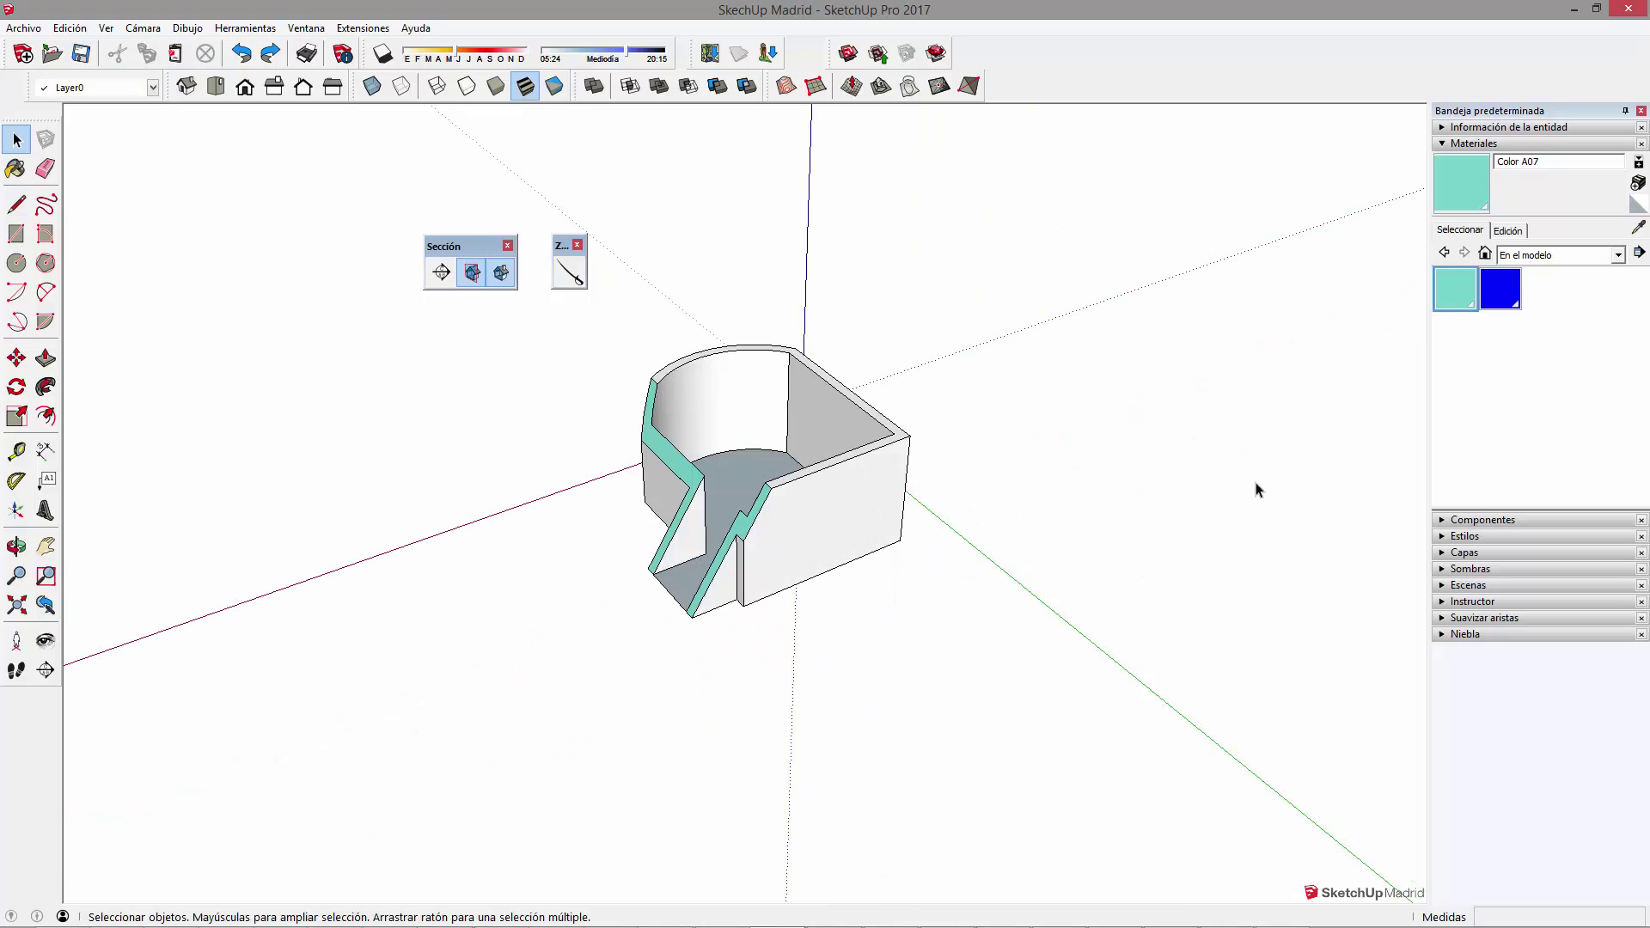
pyautogui.moveTo(551, 333); pyautogui.dragTo(1000, 620)
pyautogui.press('Delete')
# Draw a circle near the origin and raise it into a cylinder
pyautogui.press('c')
pyautogui.click(684, 569)
pyautogui.click(771, 568)
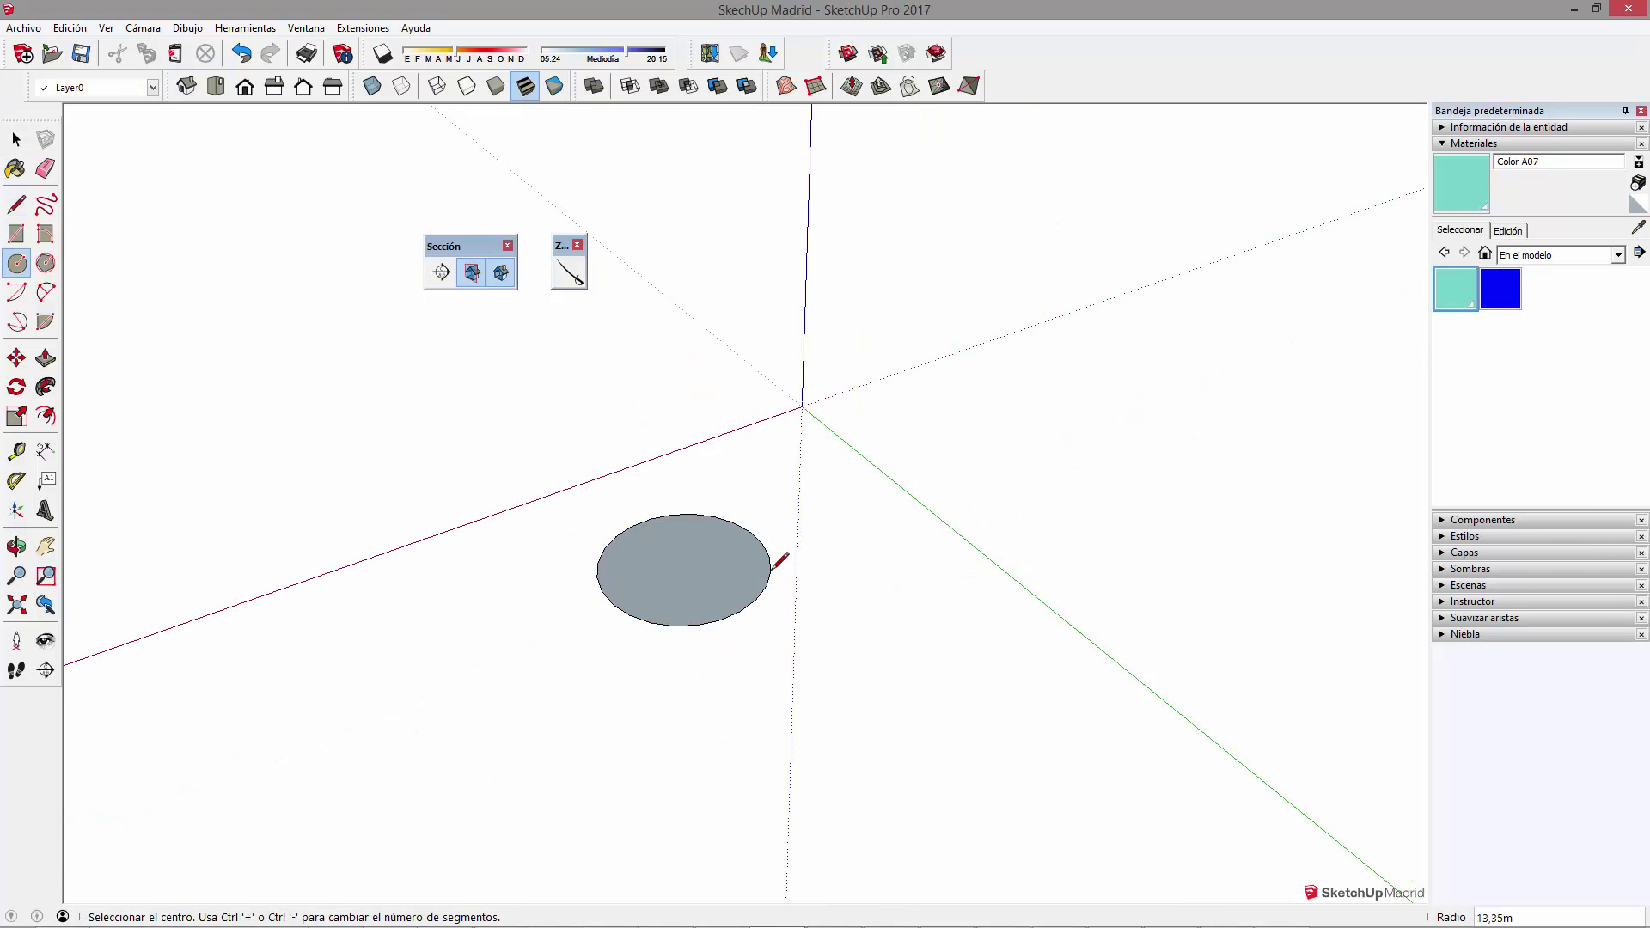
pyautogui.press('p')
pyautogui.click(717, 594)
pyautogui.click(733, 387)
# Offset the cylinder's top edge inward and push the inner circle down to hollow it
pyautogui.press('f')
pyautogui.click(578, 367)
pyautogui.click(626, 372)
pyautogui.press('p')
pyautogui.click(700, 368)
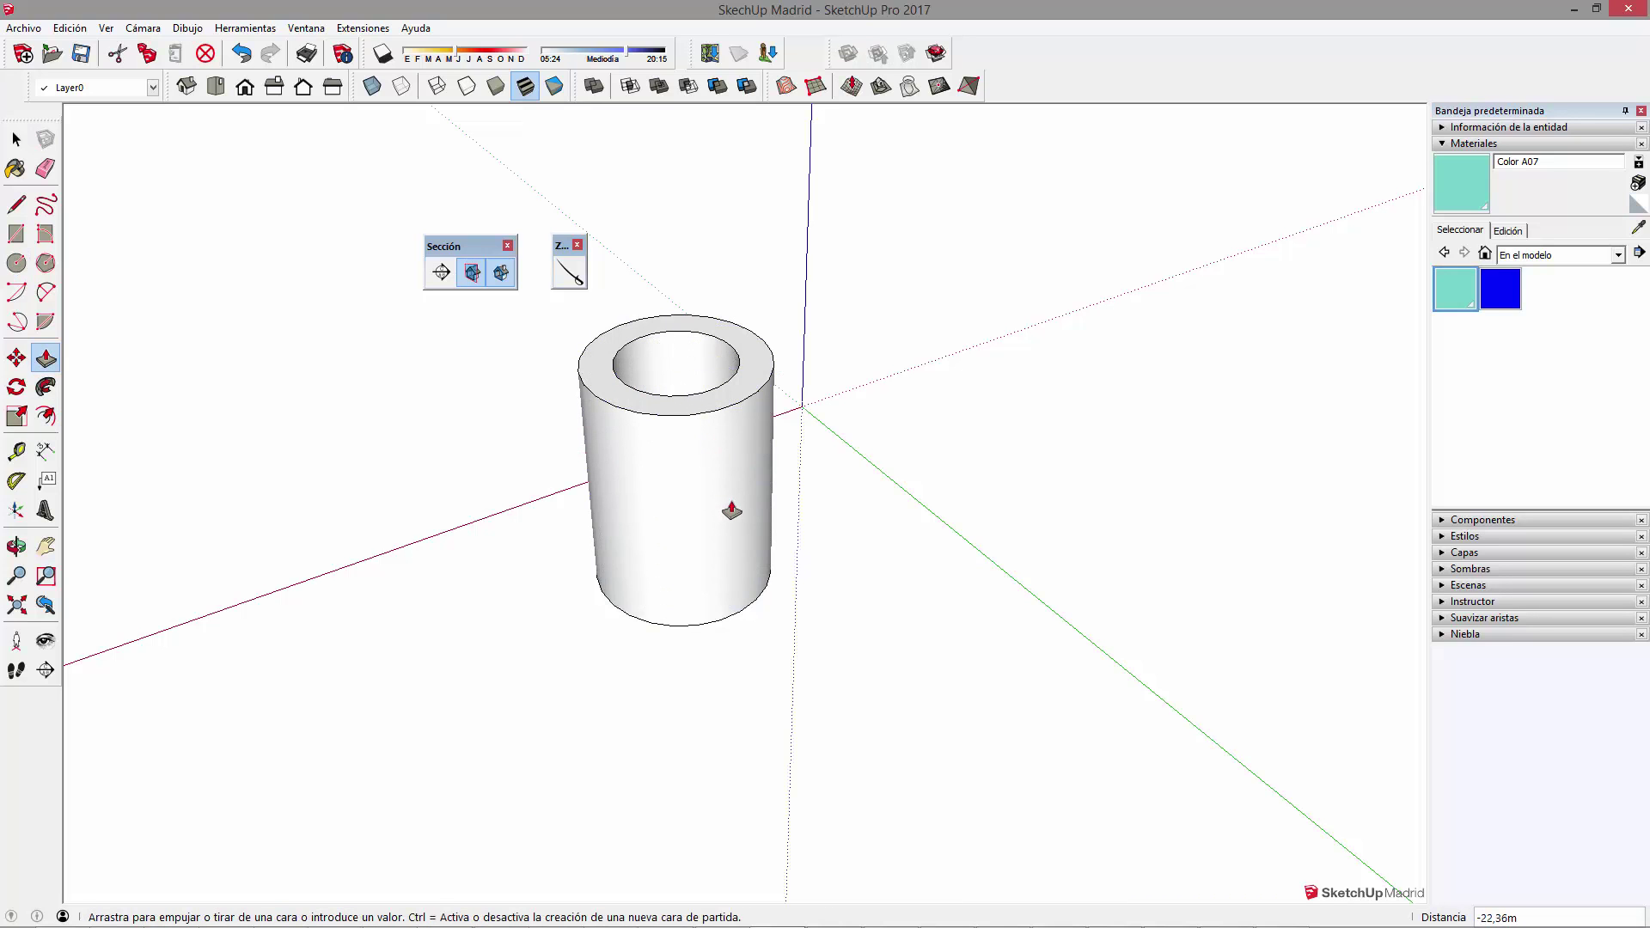
pyautogui.moveTo(735, 533); pyautogui.dragTo(844, 637, button='middle')
pyautogui.press('space')
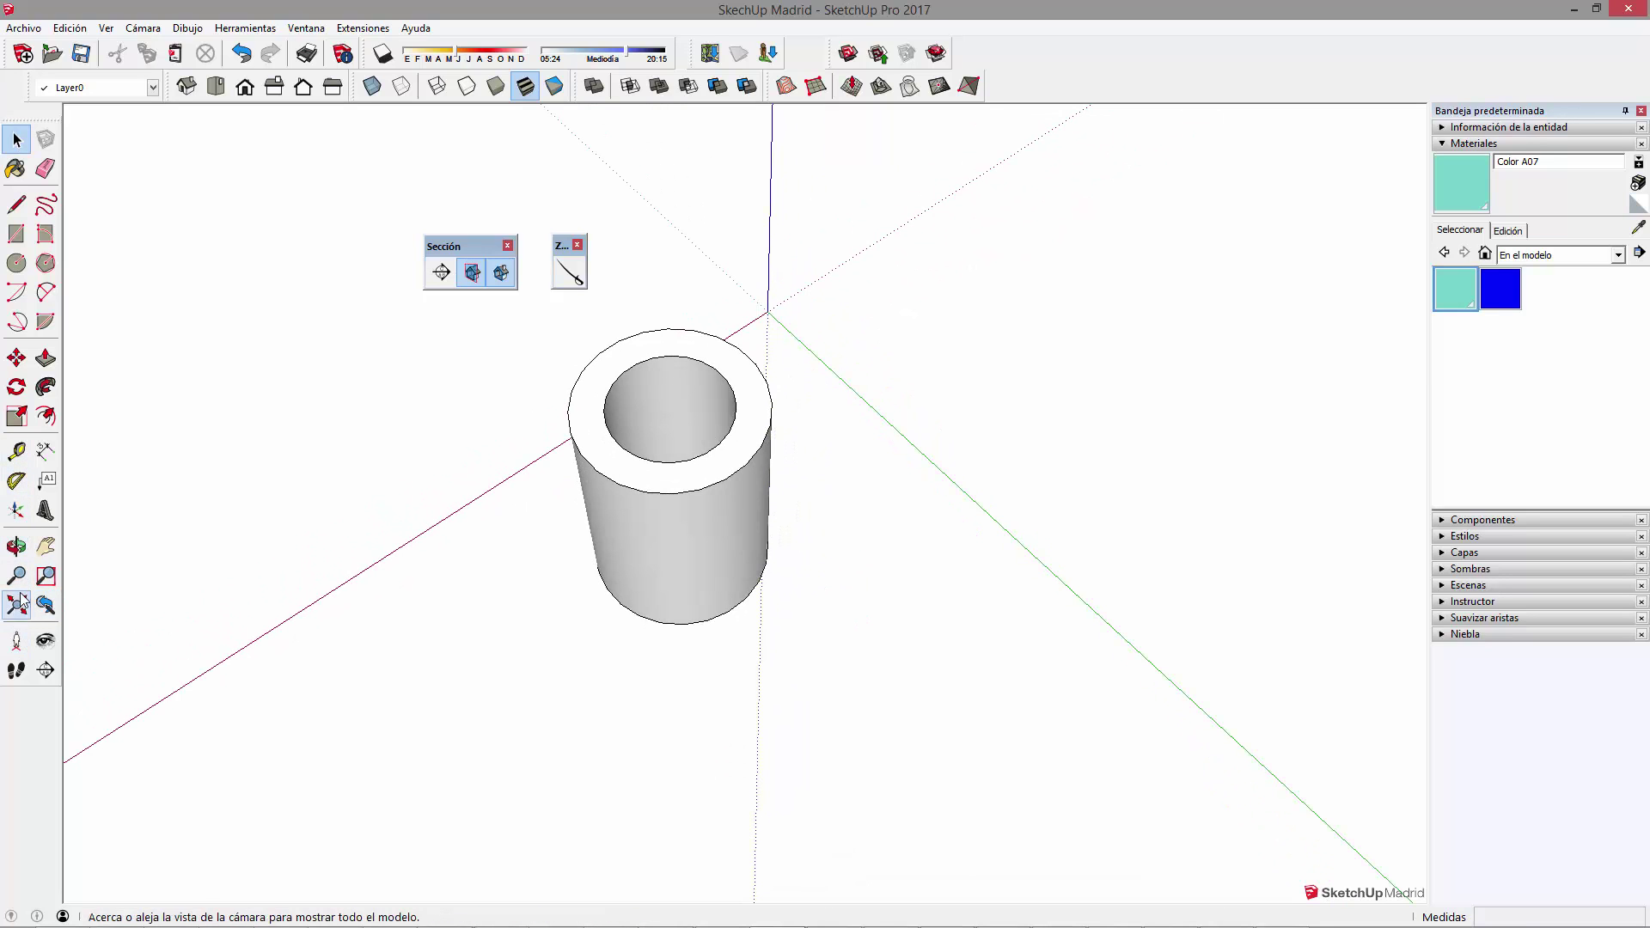
# Place a section plane on the tube top, tilt it, and move it down through the tube
pyautogui.click(440, 272)
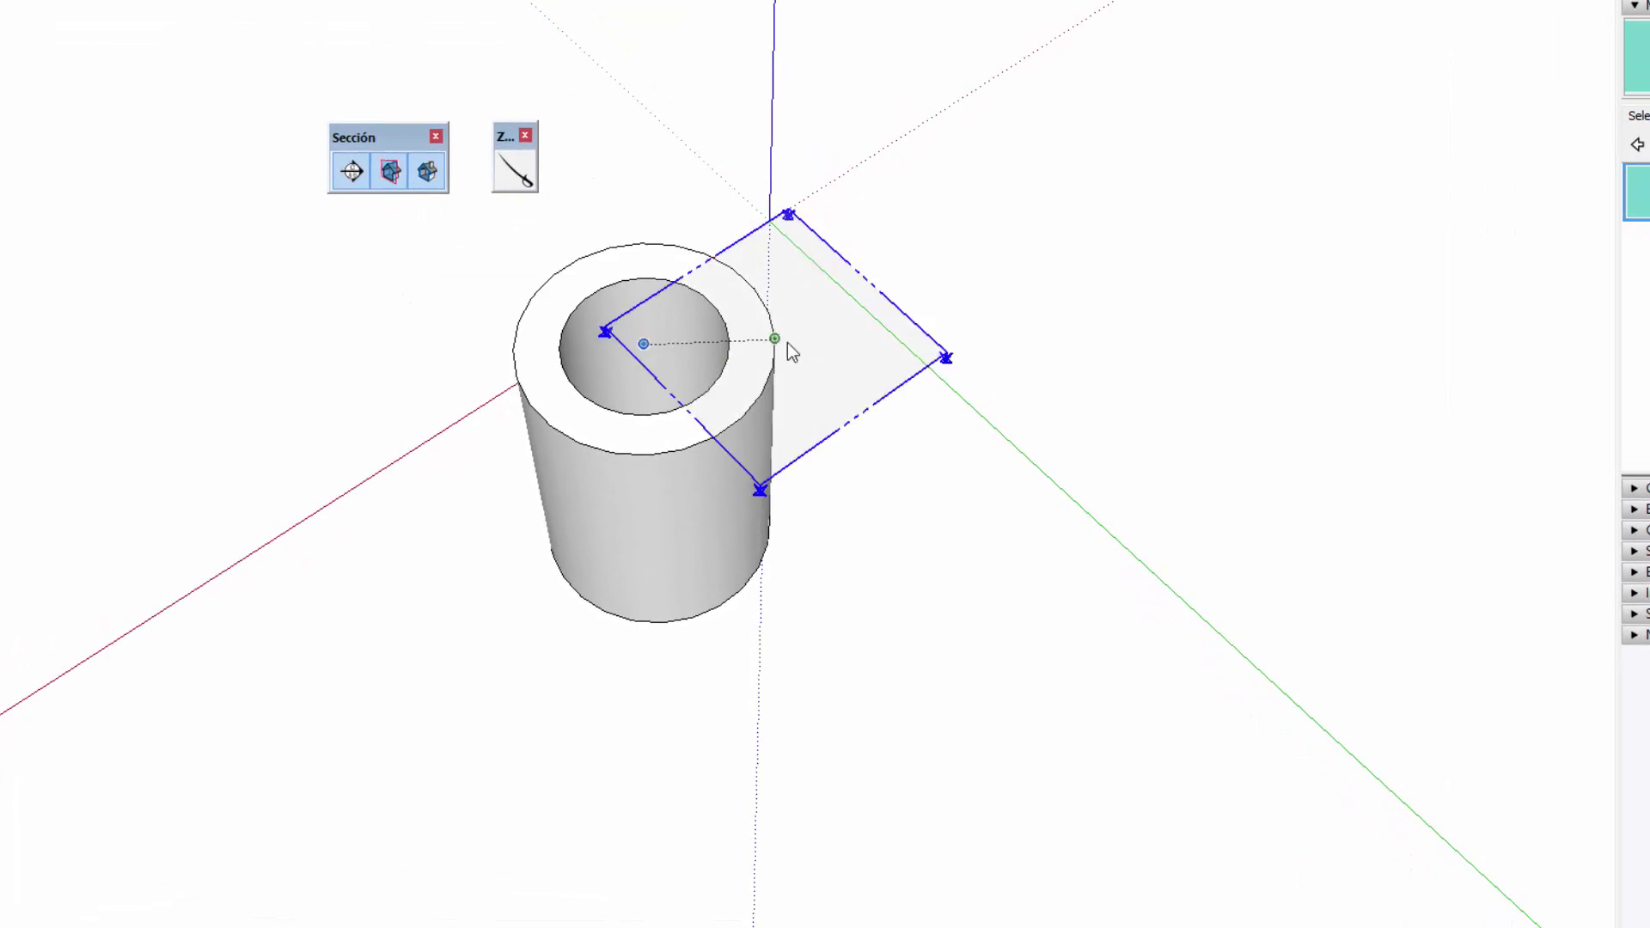
pyautogui.click(789, 348)
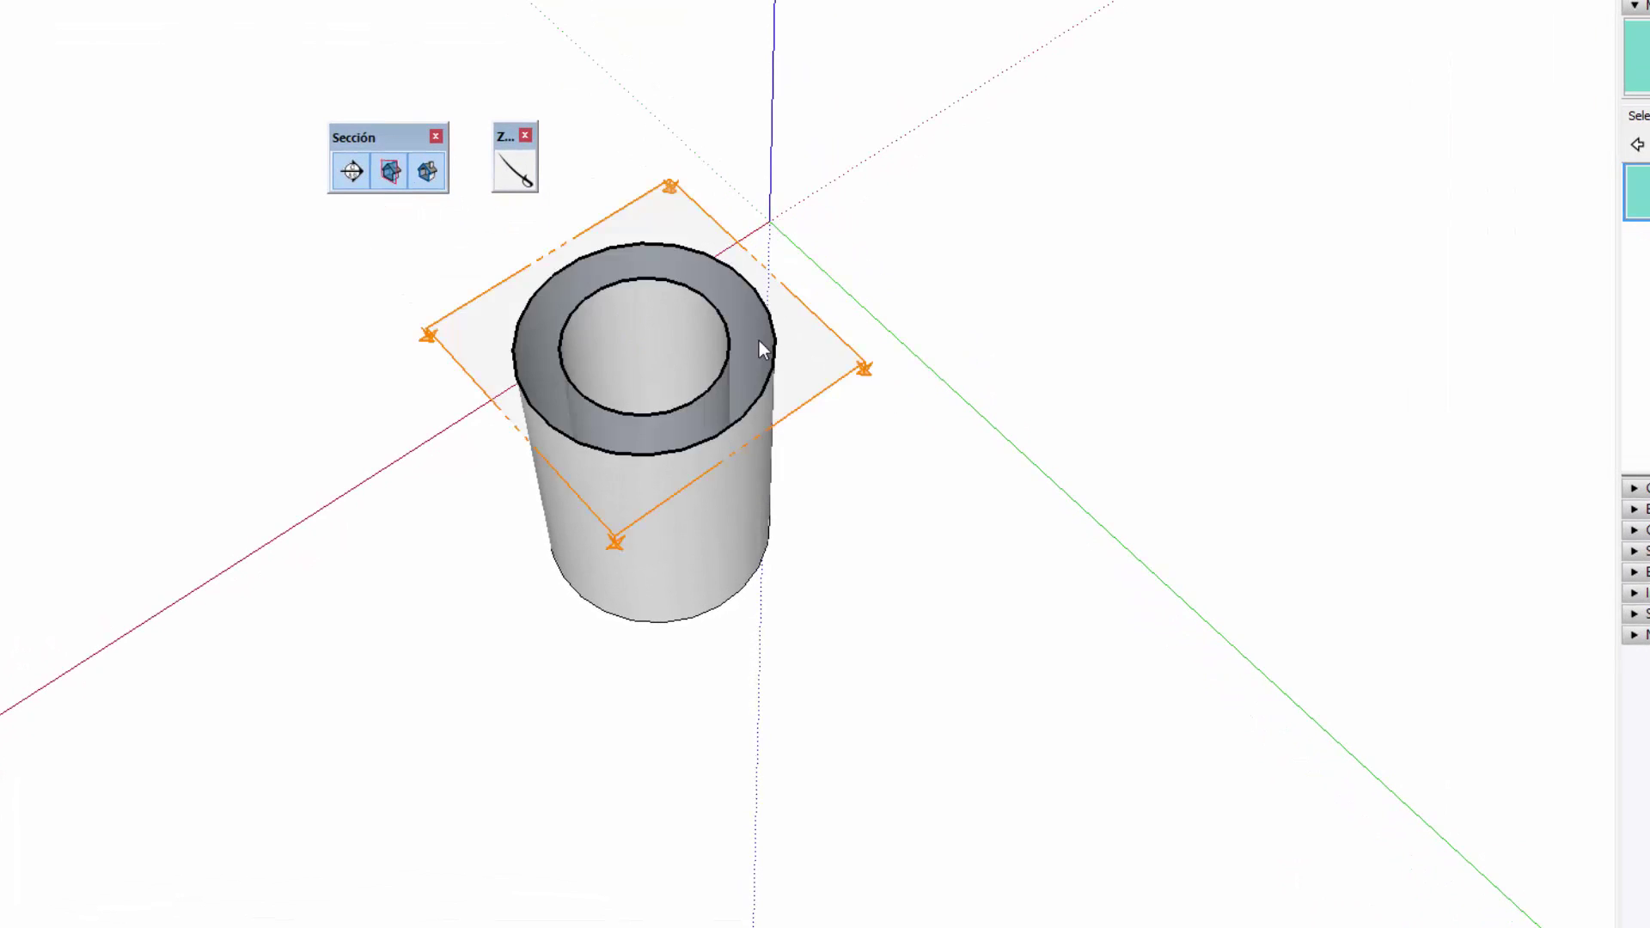
pyautogui.scroll(-3, 860, 429)
pyautogui.scroll(3, 928, 404)
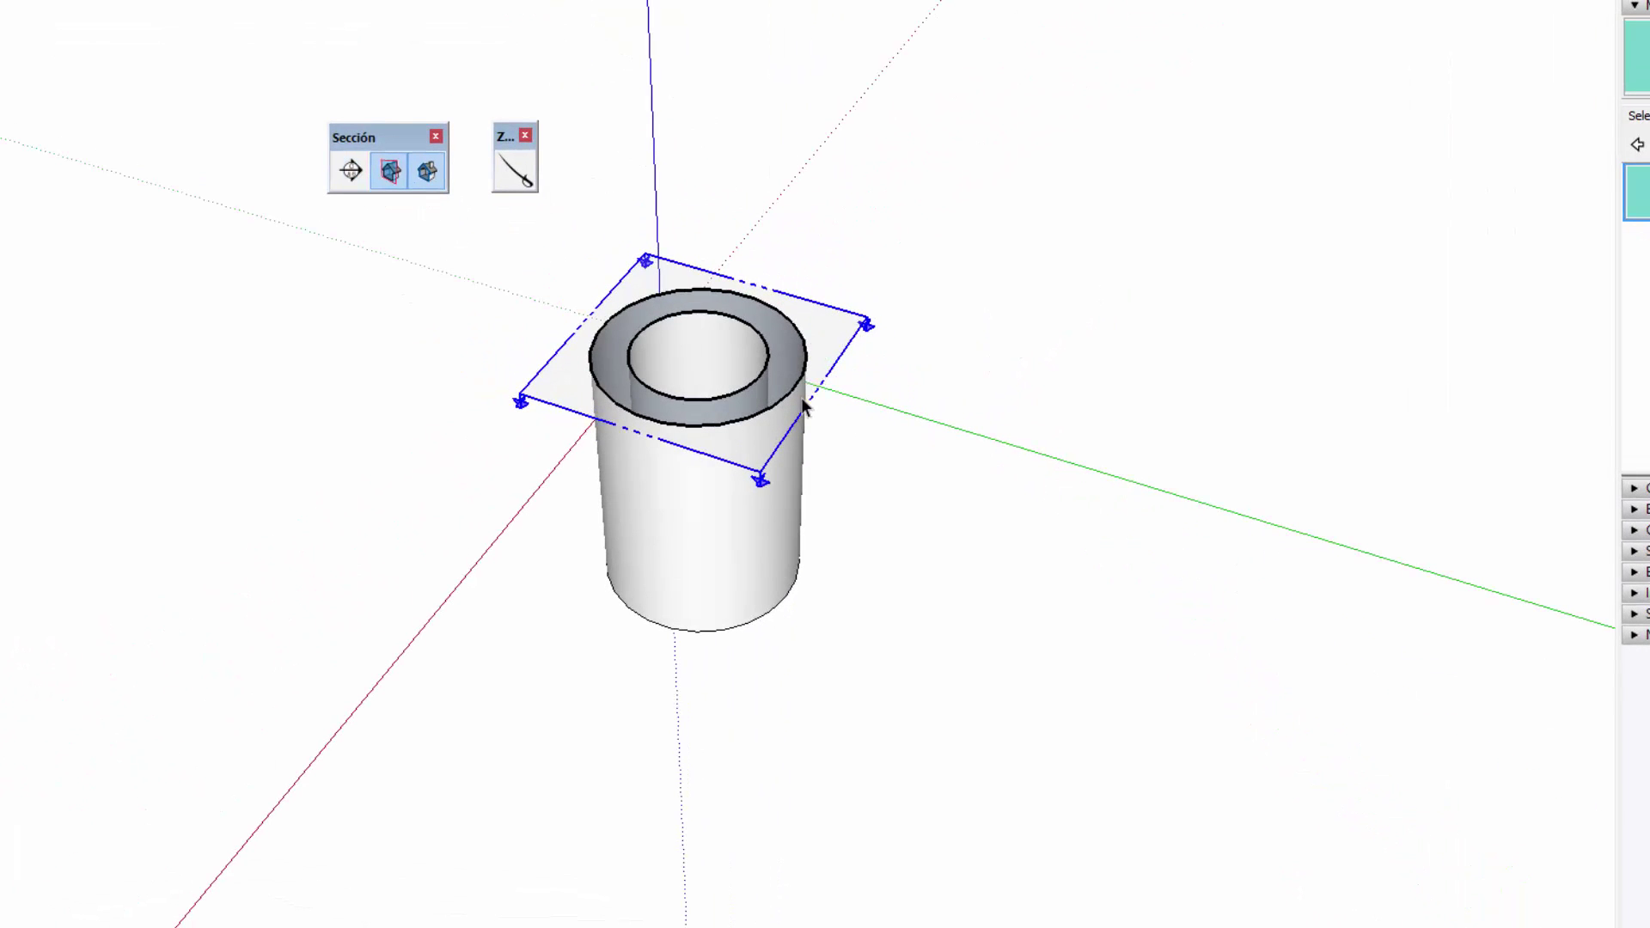
pyautogui.press('q')
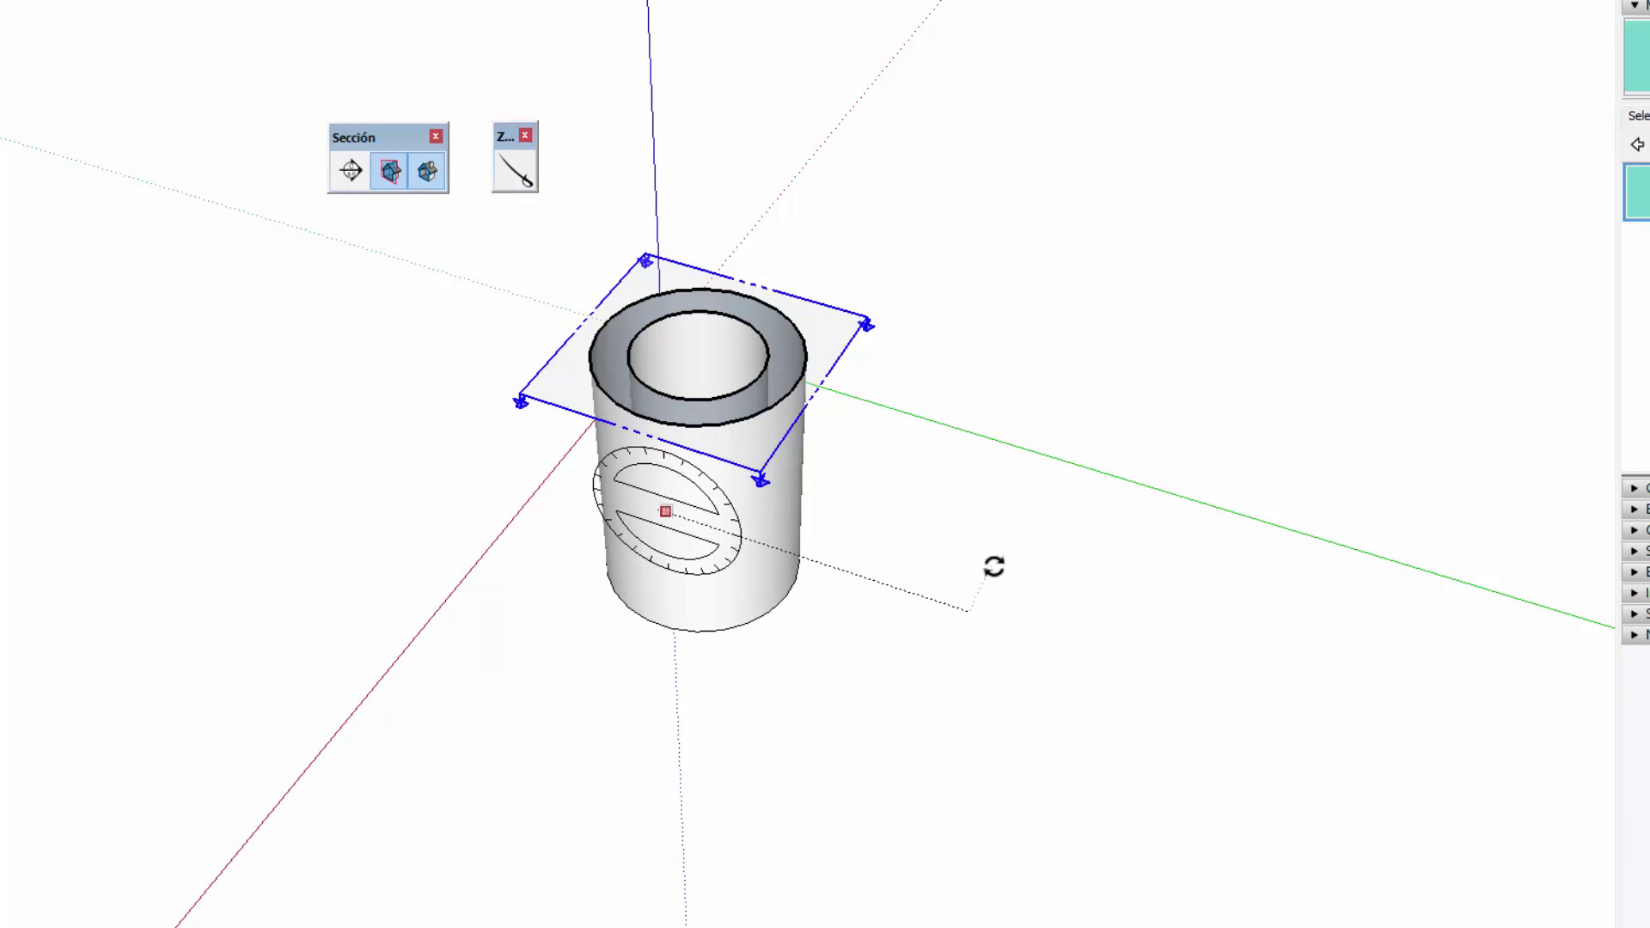
pyautogui.click(889, 735)
pyautogui.press('space')
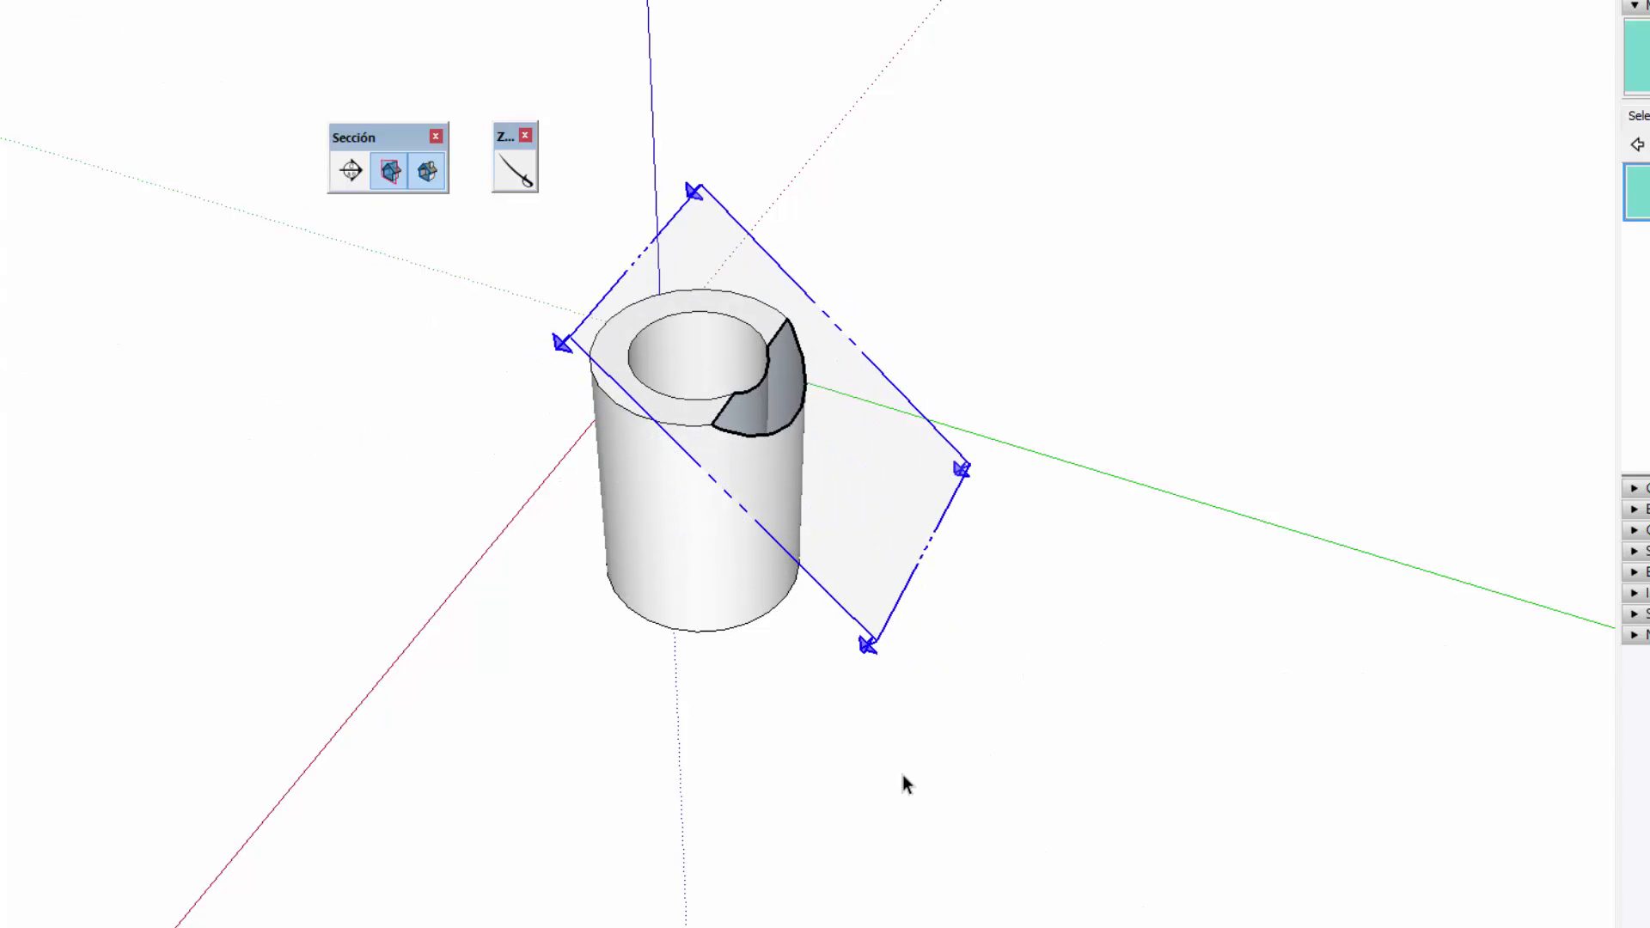
pyautogui.moveTo(843, 784); pyautogui.dragTo(792, 781)
pyautogui.moveTo(859, 839)
pyautogui.mouseDown(button='middle')
pyautogui.moveTo(633, 792)
pyautogui.moveTo(607, 662)
pyautogui.moveTo(619, 636)
pyautogui.mouseUp(button='middle')
# Add a black Section Cut Face to the tilted plane, then slice the model at the section
pyautogui.click(575, 316)
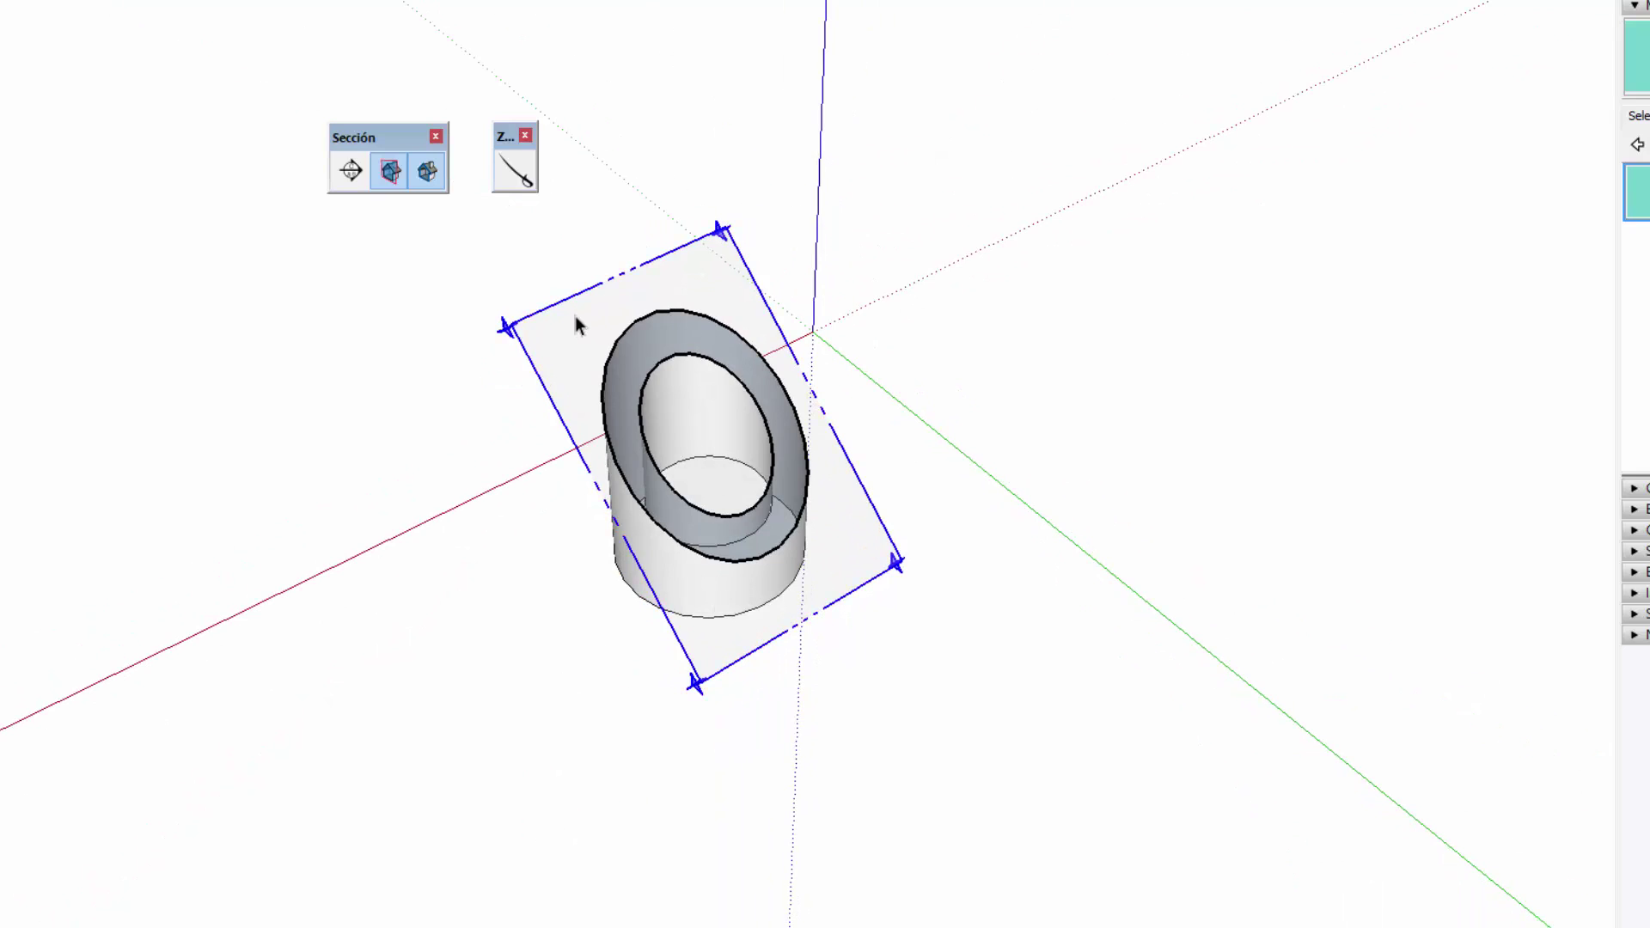
pyautogui.rightClick(575, 317)
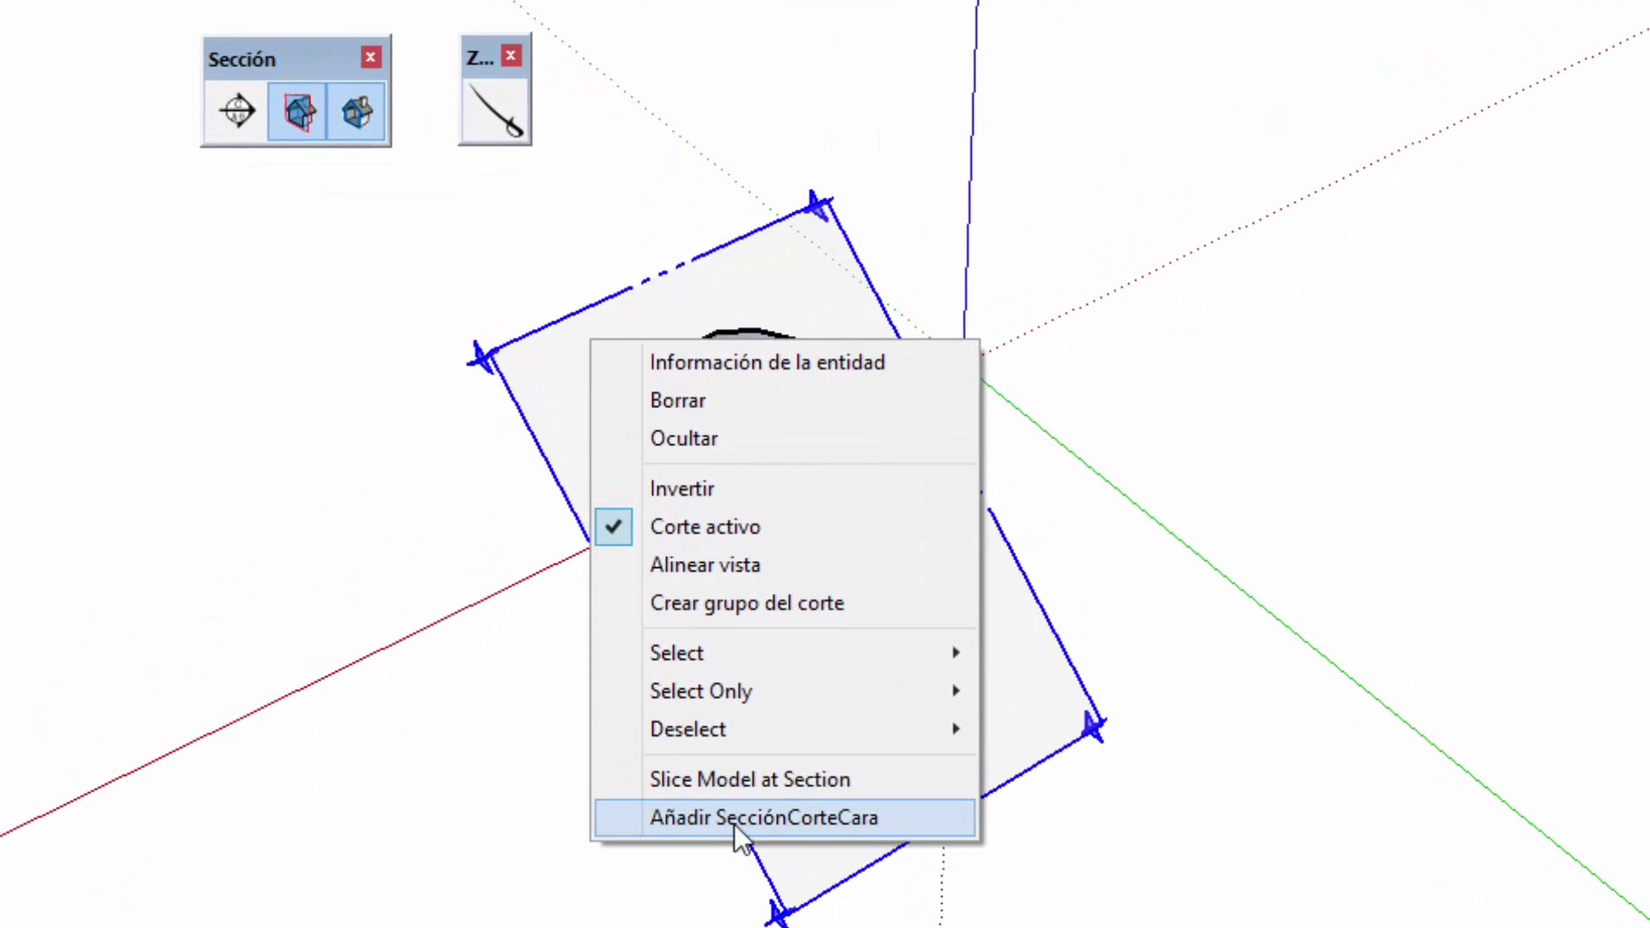
pyautogui.click(888, 817)
pyautogui.click(1210, 304)
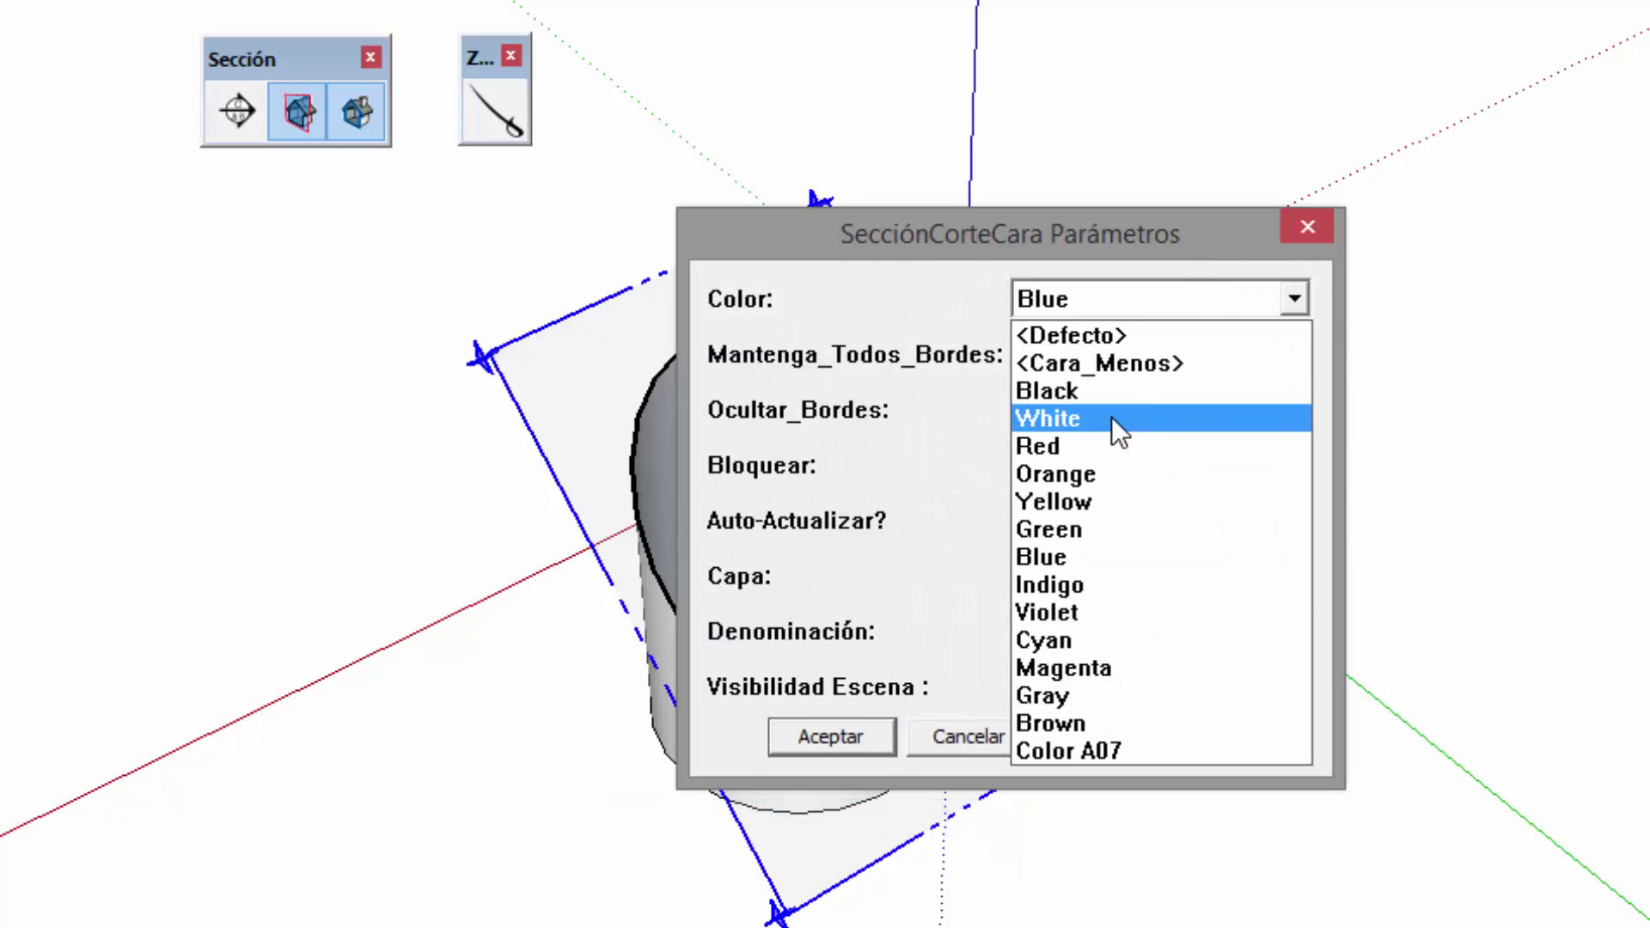
pyautogui.click(1110, 397)
pyautogui.click(851, 744)
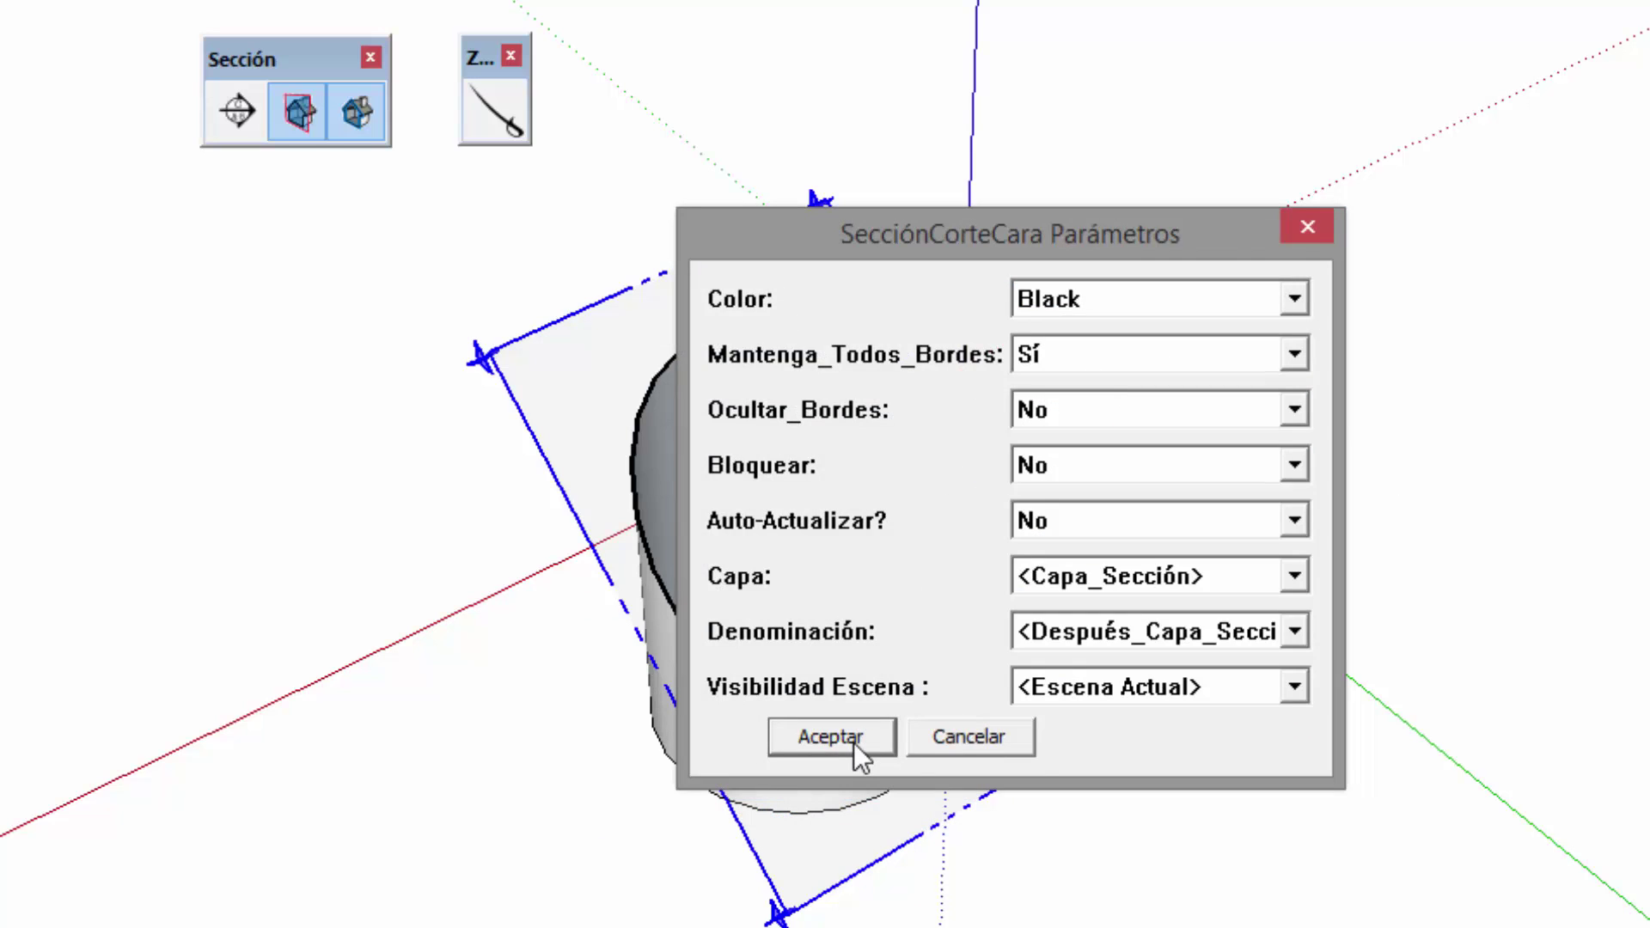
pyautogui.rightClick(550, 349)
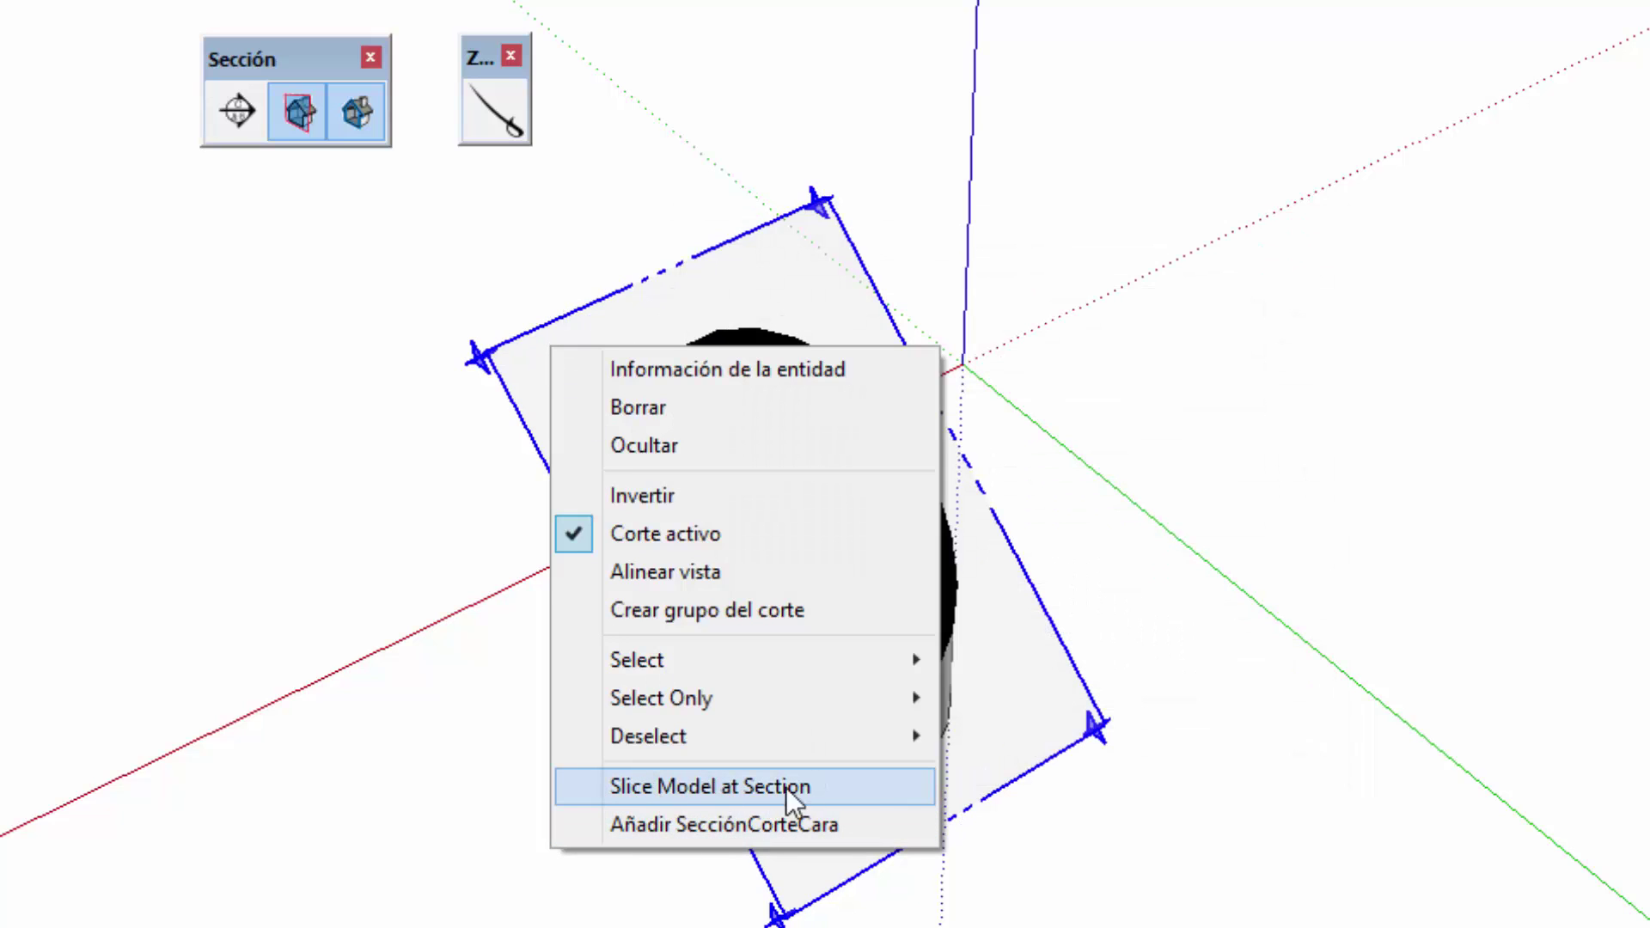
pyautogui.click(843, 787)
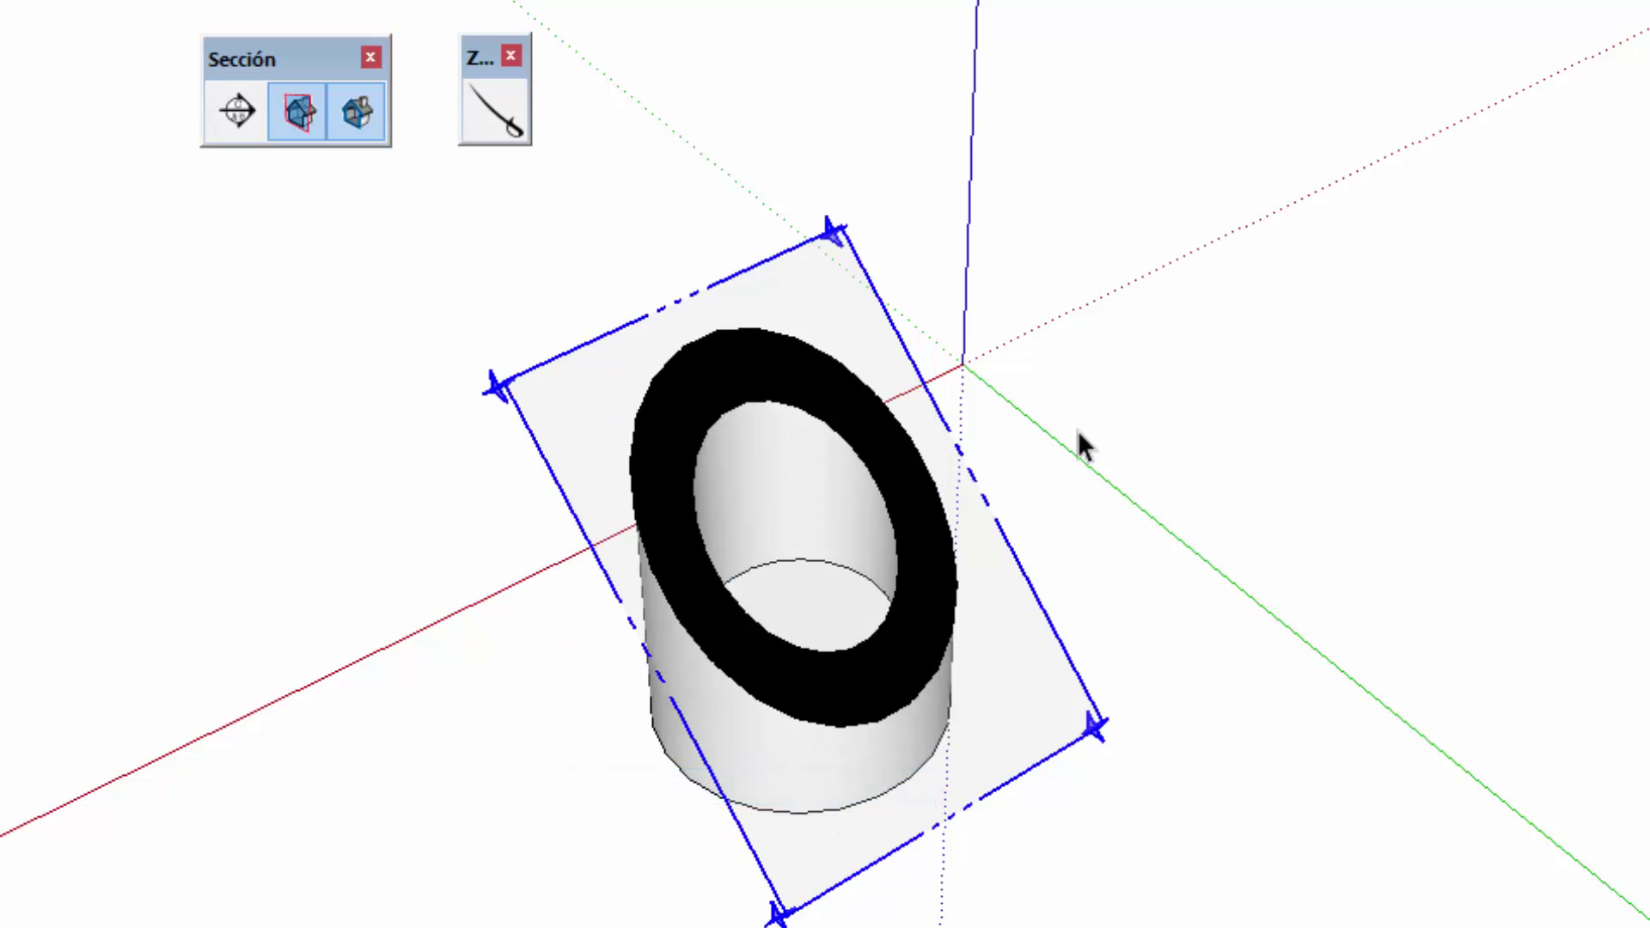
pyautogui.press('Delete')
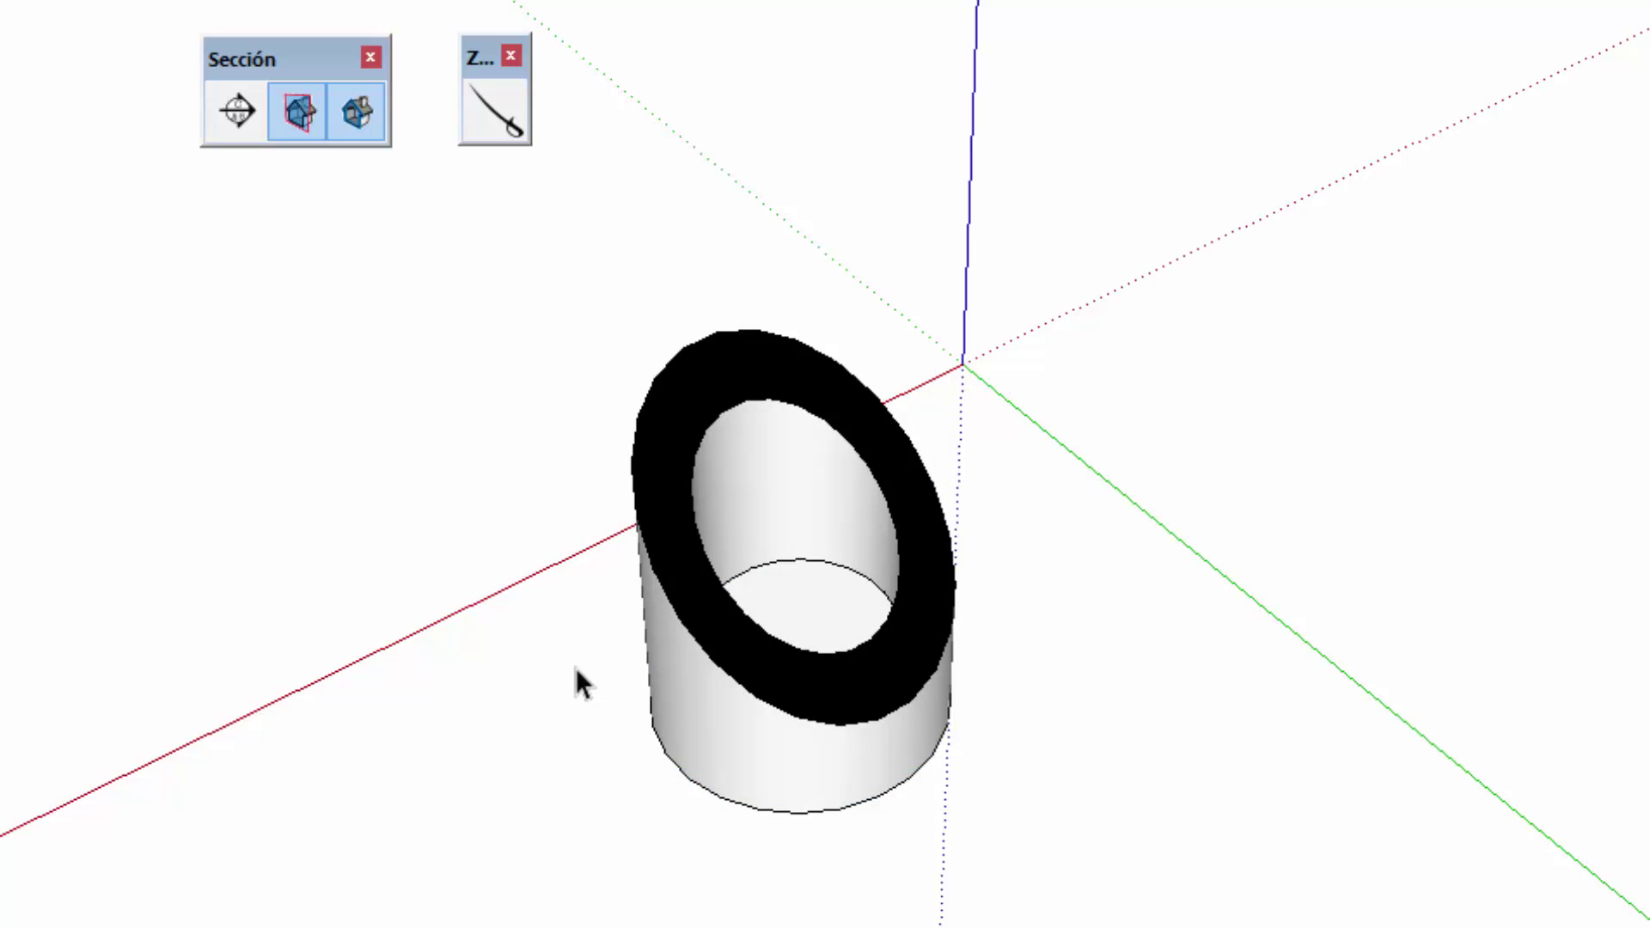
pyautogui.moveTo(746, 765)
pyautogui.mouseDown(button='middle')
pyautogui.moveTo(1602, 121)
pyautogui.moveTo(615, 751)
pyautogui.mouseUp(button='middle')
pyautogui.scroll(-3, 957, 490)
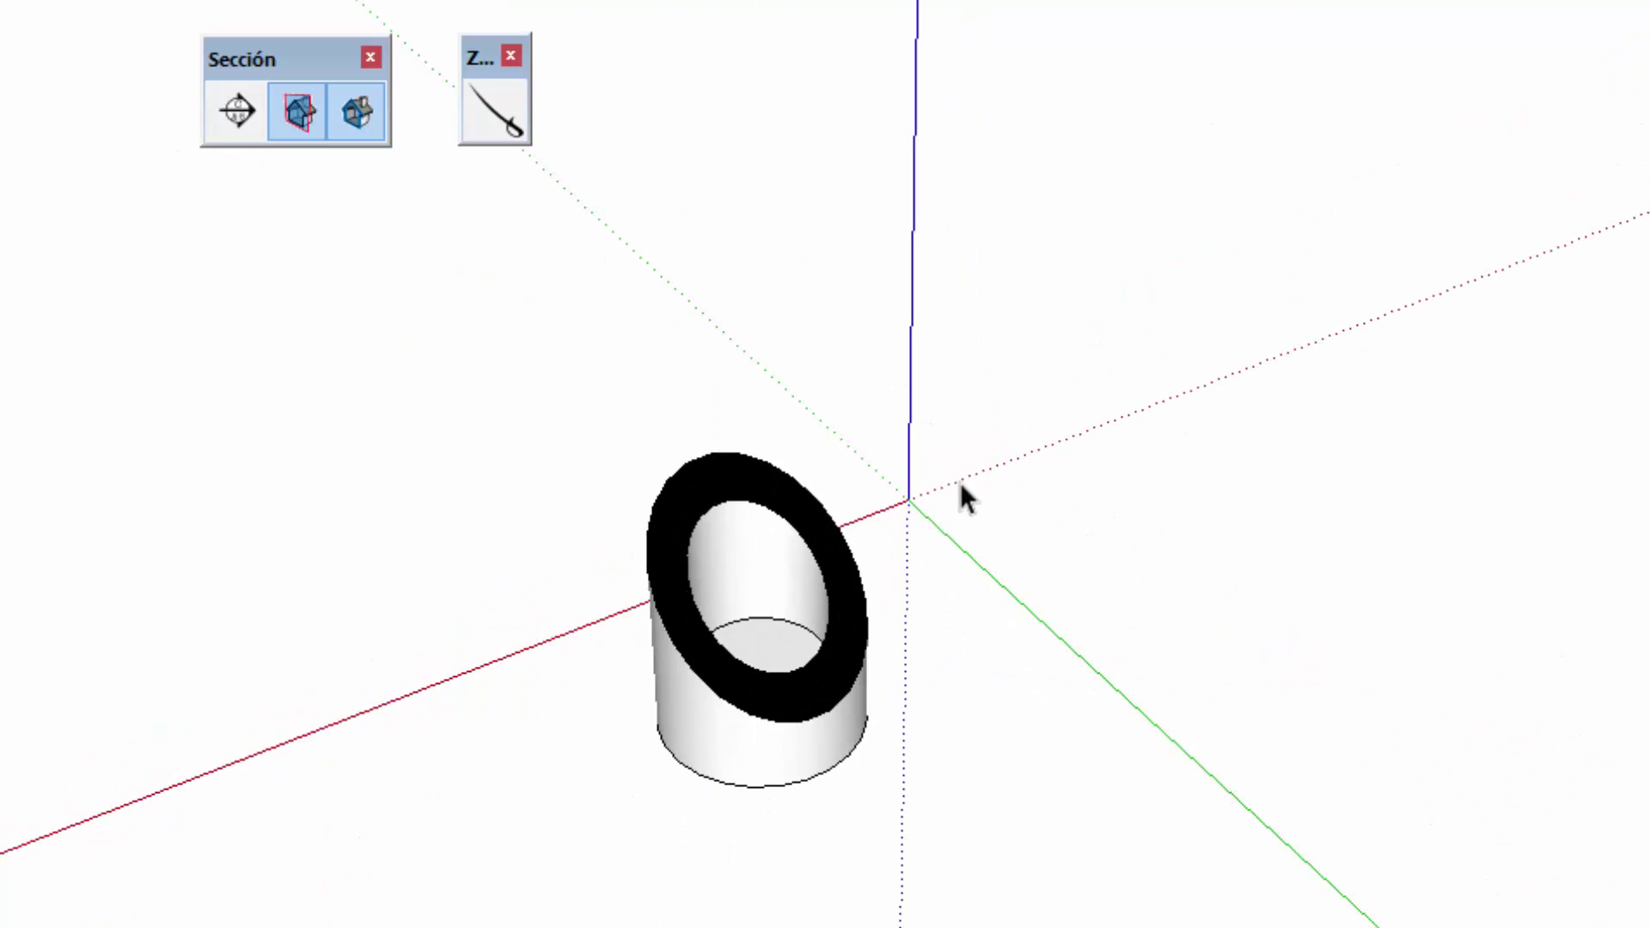
pyautogui.moveTo(903, 482)
pyautogui.mouseDown(button='middle')
pyautogui.moveTo(950, 387)
pyautogui.moveTo(1344, 527)
pyautogui.mouseUp(button='middle')
pyautogui.scroll(3, 1344, 527)
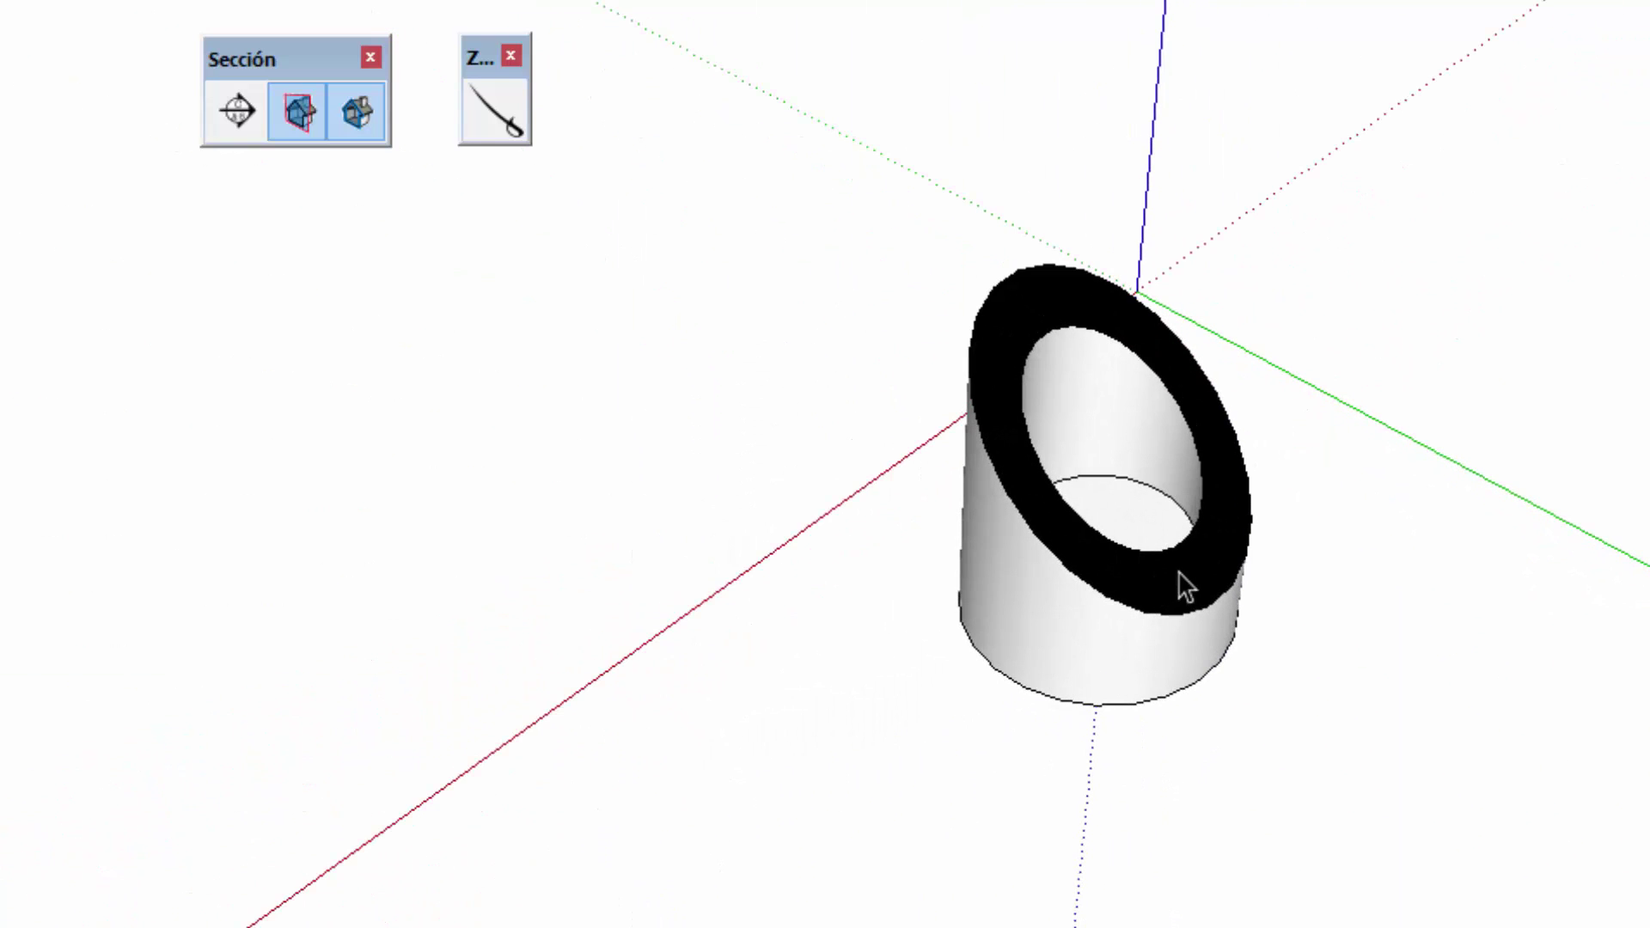
pyautogui.hotkey('ctrl', 'z')
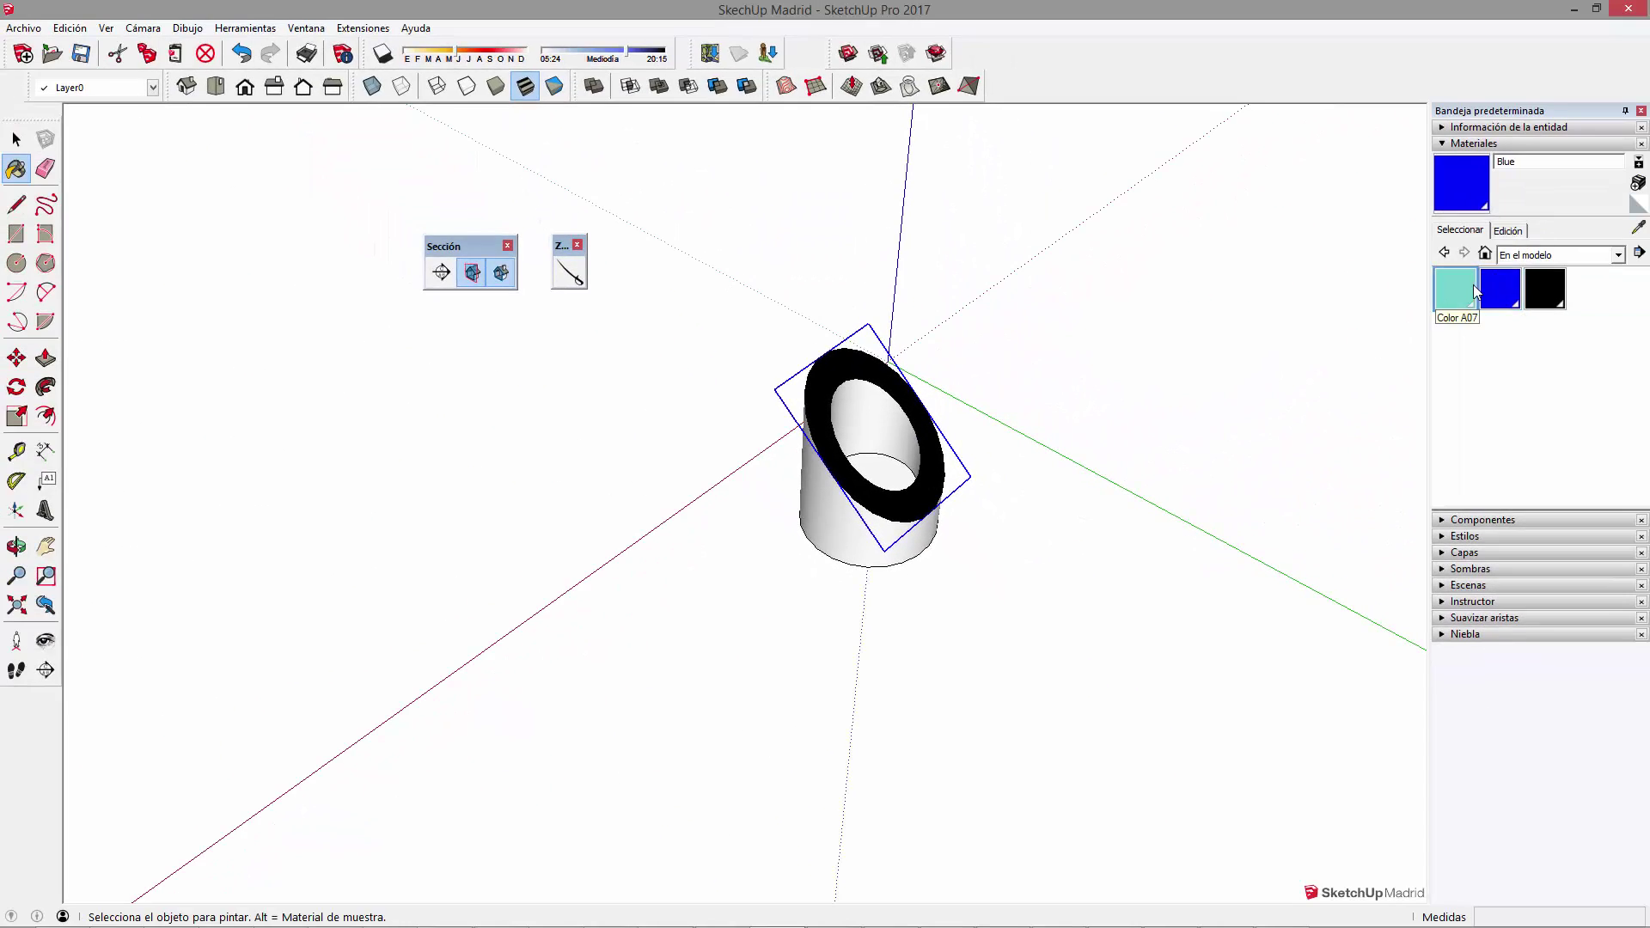
pyautogui.click(1475, 291)
pyautogui.press('space')
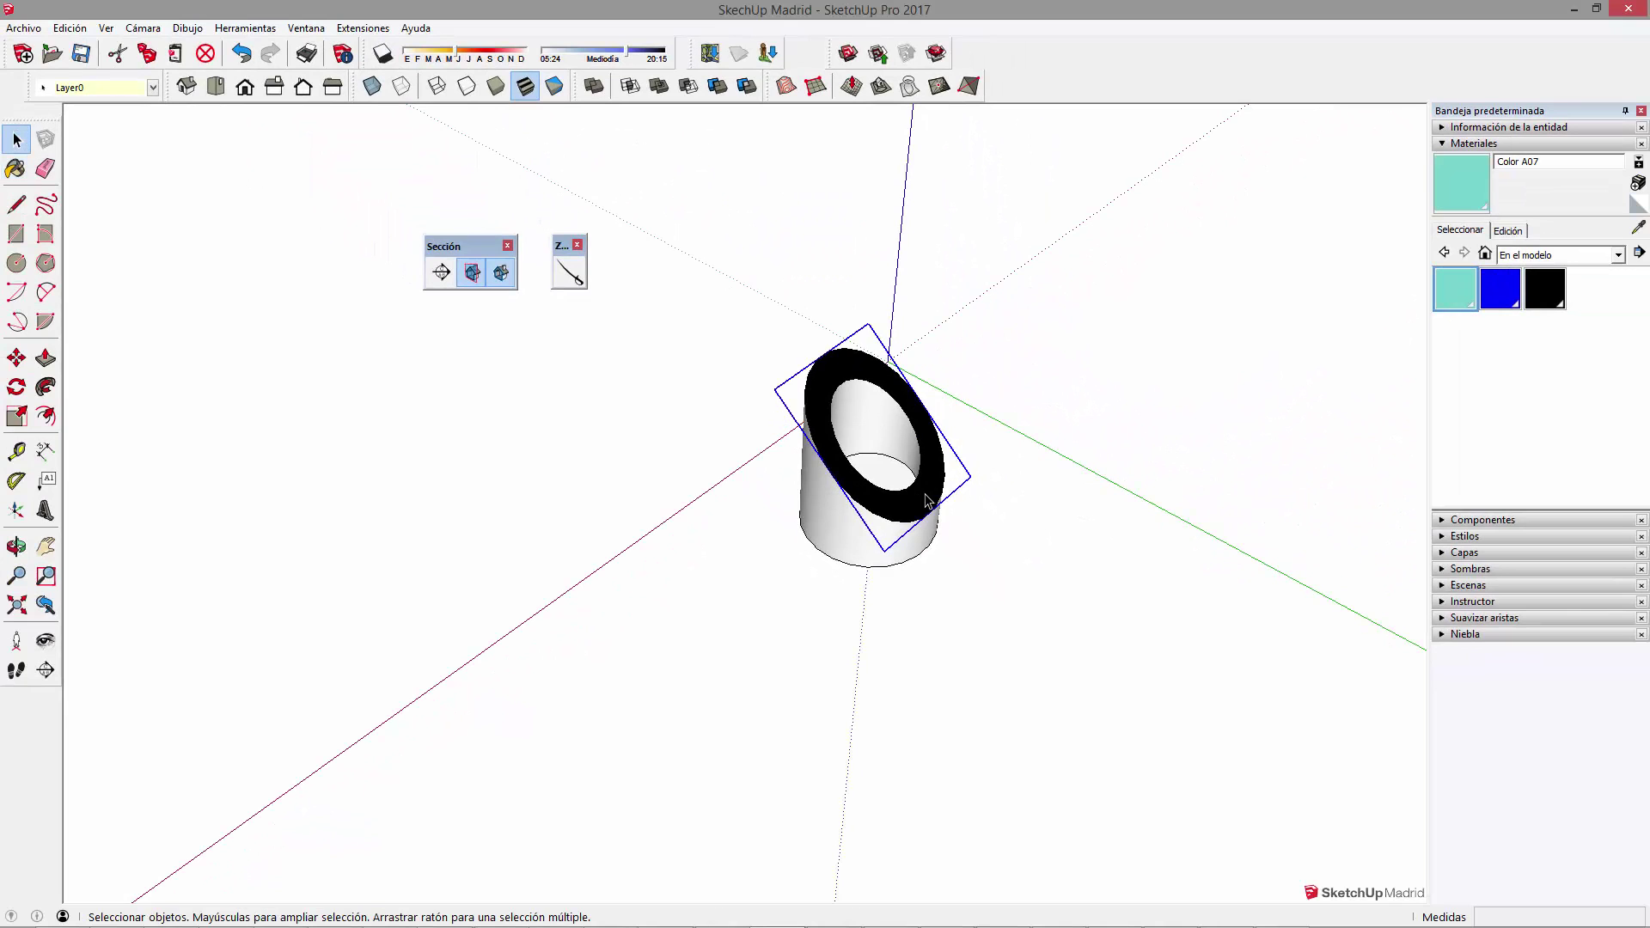
# Inside the section face group, paint the black face with Color A07
pyautogui.doubleClick(928, 501)
pyautogui.press('b')
pyautogui.click(938, 481)
pyautogui.press('space')
pyautogui.click(1021, 538)
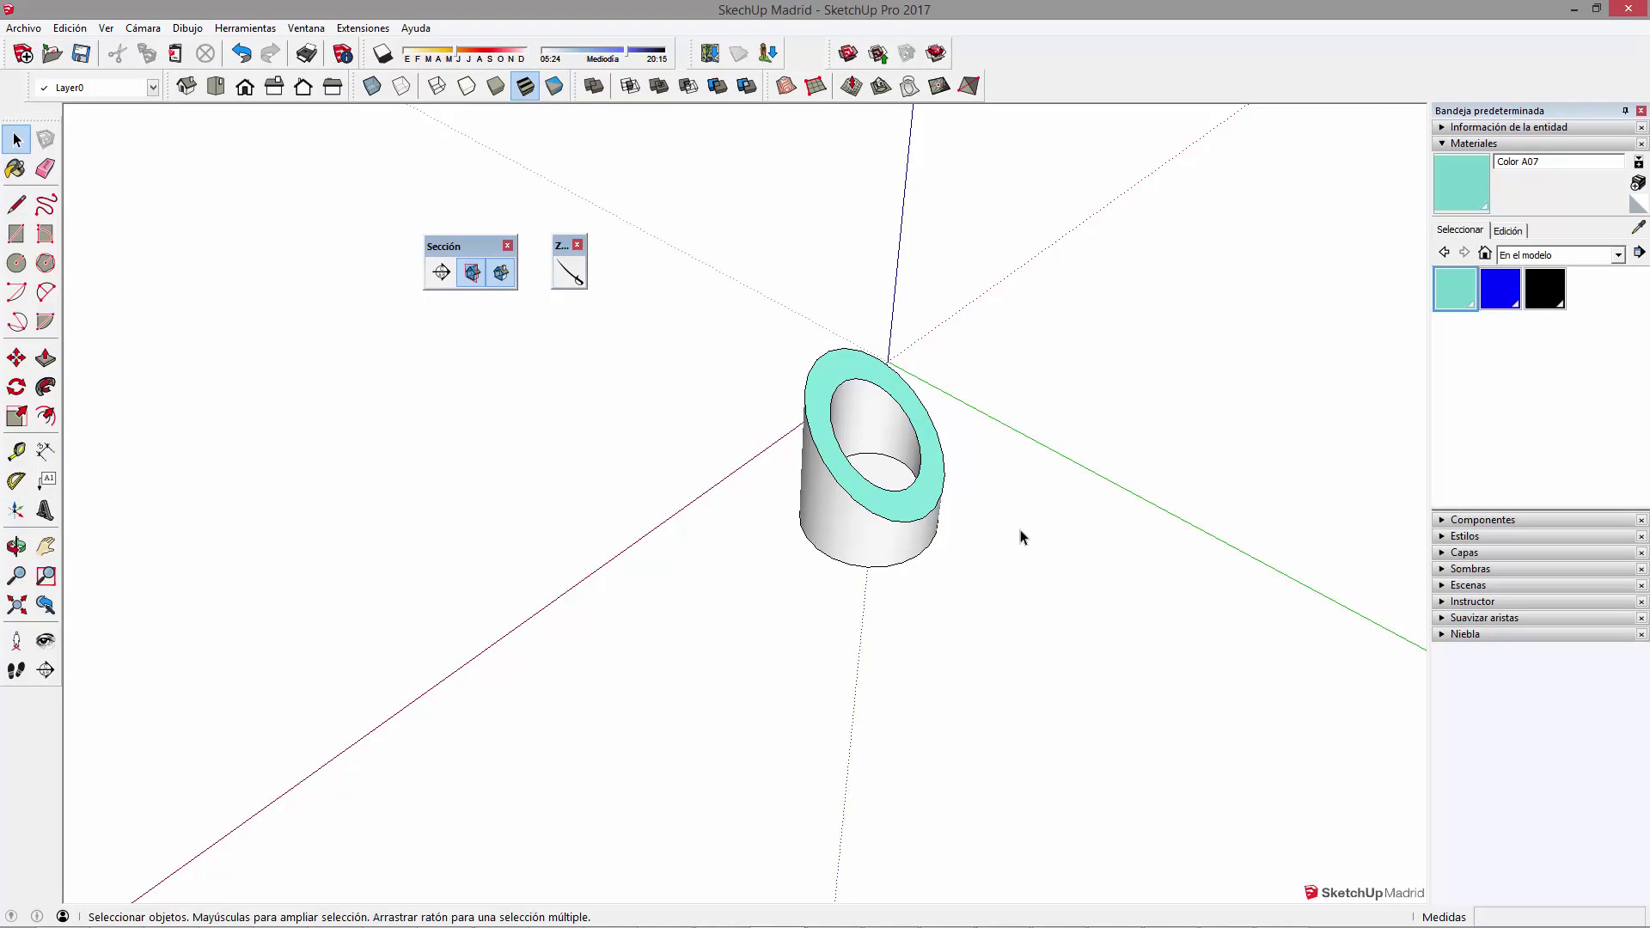
pyautogui.scroll(-1, 1020, 538)
pyautogui.moveTo(1020, 538); pyautogui.dragTo(596, 557, button='middle')
pyautogui.press('space')
pyautogui.moveTo(1098, 600)
pyautogui.mouseDown(button='middle')
pyautogui.moveTo(544, 545)
pyautogui.moveTo(792, 578)
pyautogui.moveTo(746, 442)
pyautogui.moveTo(667, 384)
pyautogui.mouseUp(button='middle')
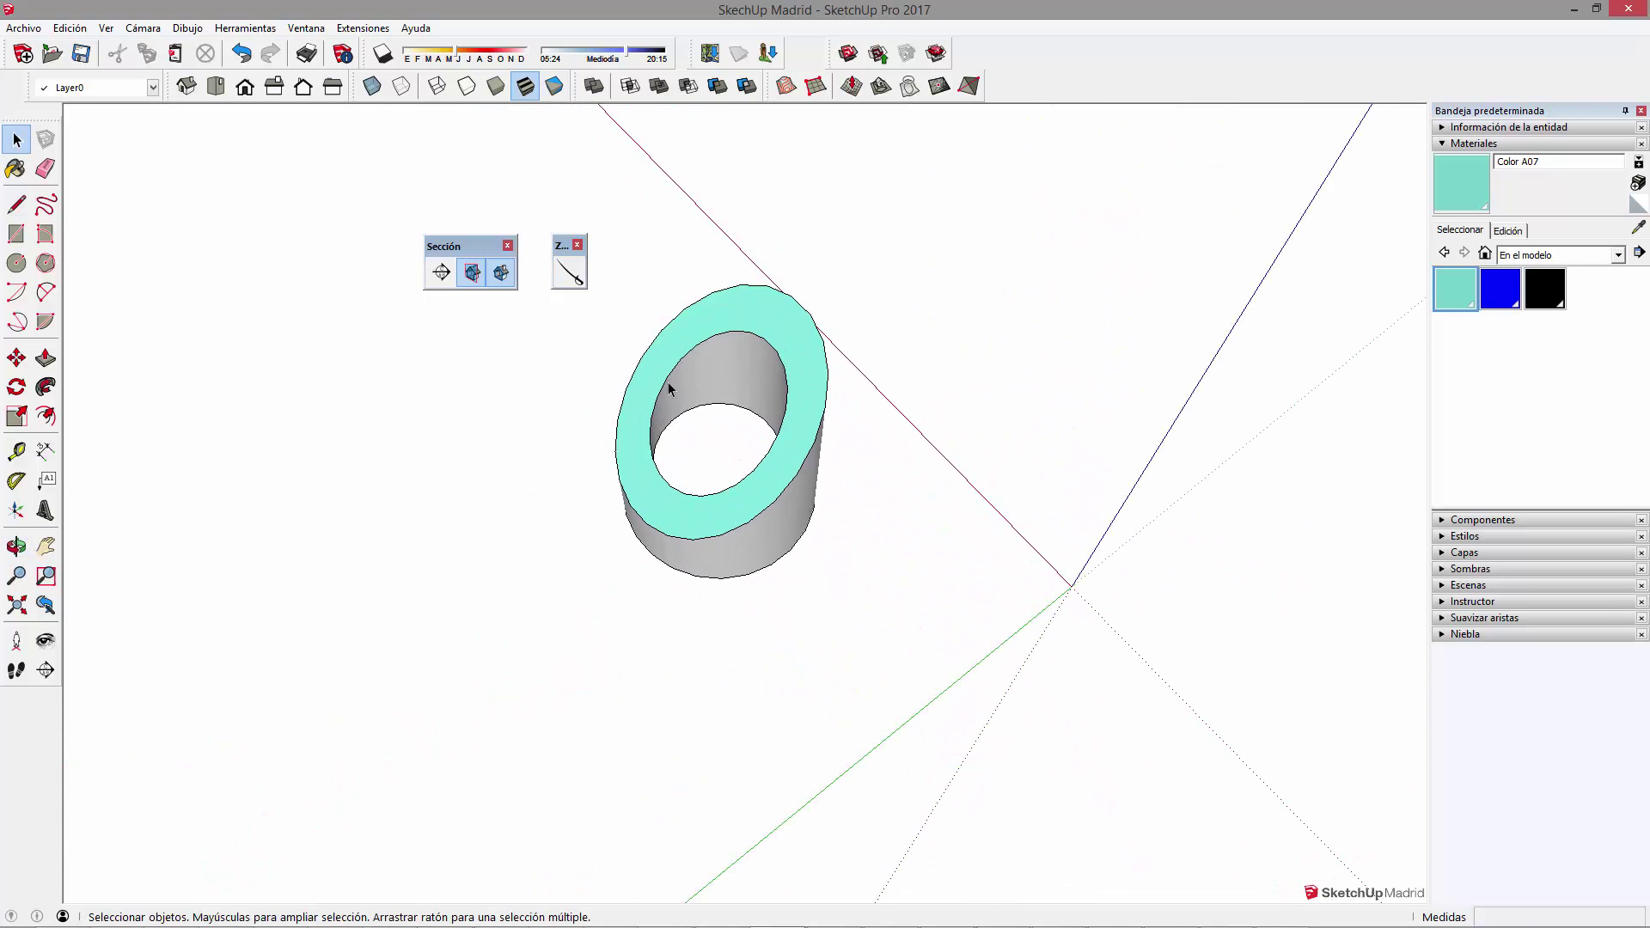
pyautogui.scroll(2, 722, 336)
# Move the cyan face piece off the tube to check it, then undo the move
pyautogui.click(825, 527)
pyautogui.press('m')
pyautogui.moveTo(903, 627); pyautogui.dragTo(1075, 527)
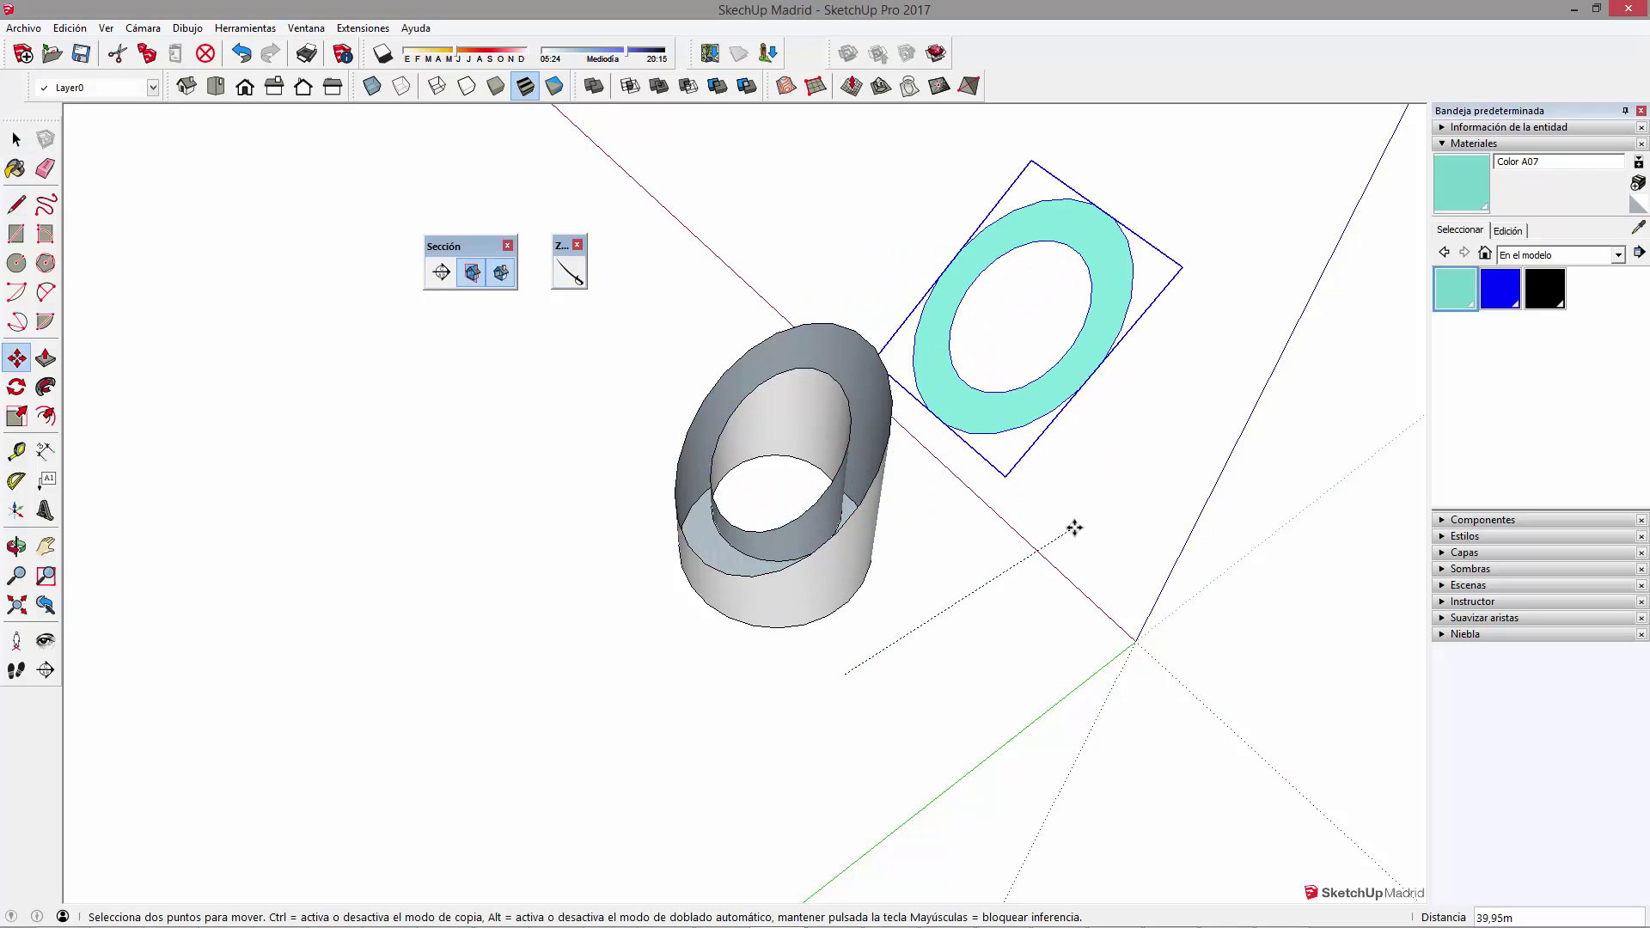
pyautogui.moveTo(980, 564)
pyautogui.mouseDown(button='middle')
pyautogui.moveTo(1058, 273)
pyautogui.moveTo(1014, 535)
pyautogui.moveTo(764, 529)
pyautogui.moveTo(1363, 487)
pyautogui.mouseUp(button='middle')
pyautogui.press('space')
pyautogui.moveTo(871, 485)
pyautogui.mouseDown(button='middle')
pyautogui.moveTo(1080, 545)
pyautogui.moveTo(812, 413)
pyautogui.mouseUp(button='middle')
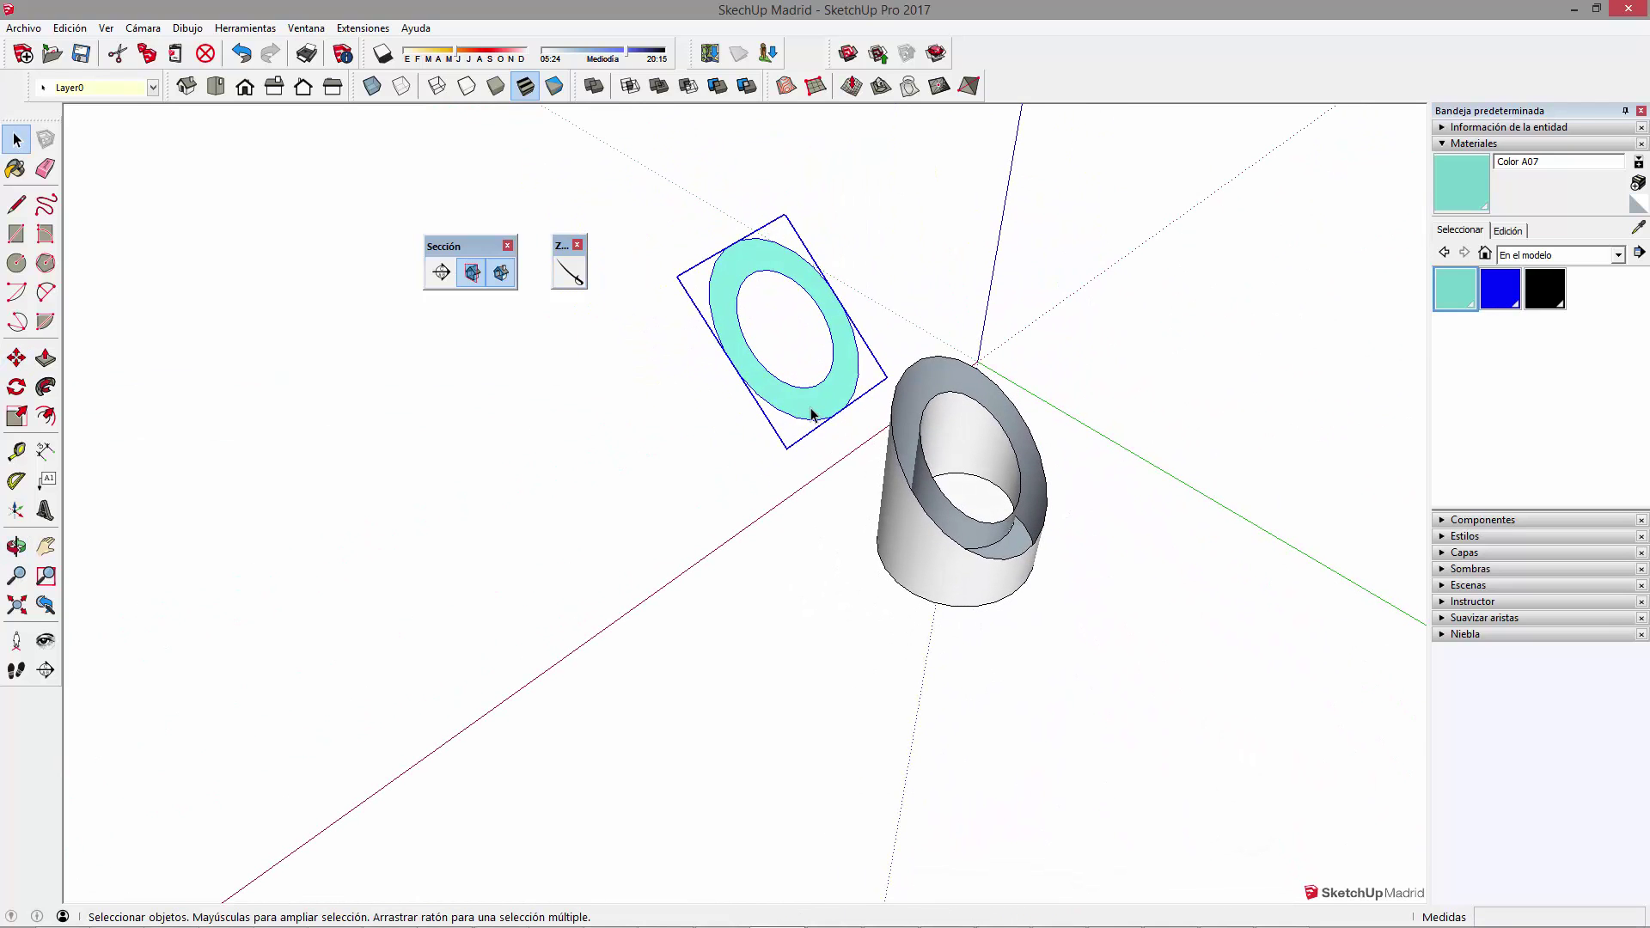
pyautogui.hotkey('ctrl', 'z')
pyautogui.hotkey('ctrl', 'z')
pyautogui.moveTo(957, 699)
pyautogui.mouseDown(button='middle')
pyautogui.moveTo(1069, 320)
pyautogui.moveTo(1023, 467)
pyautogui.moveTo(958, 581)
pyautogui.moveTo(912, 558)
pyautogui.mouseUp(button='middle')
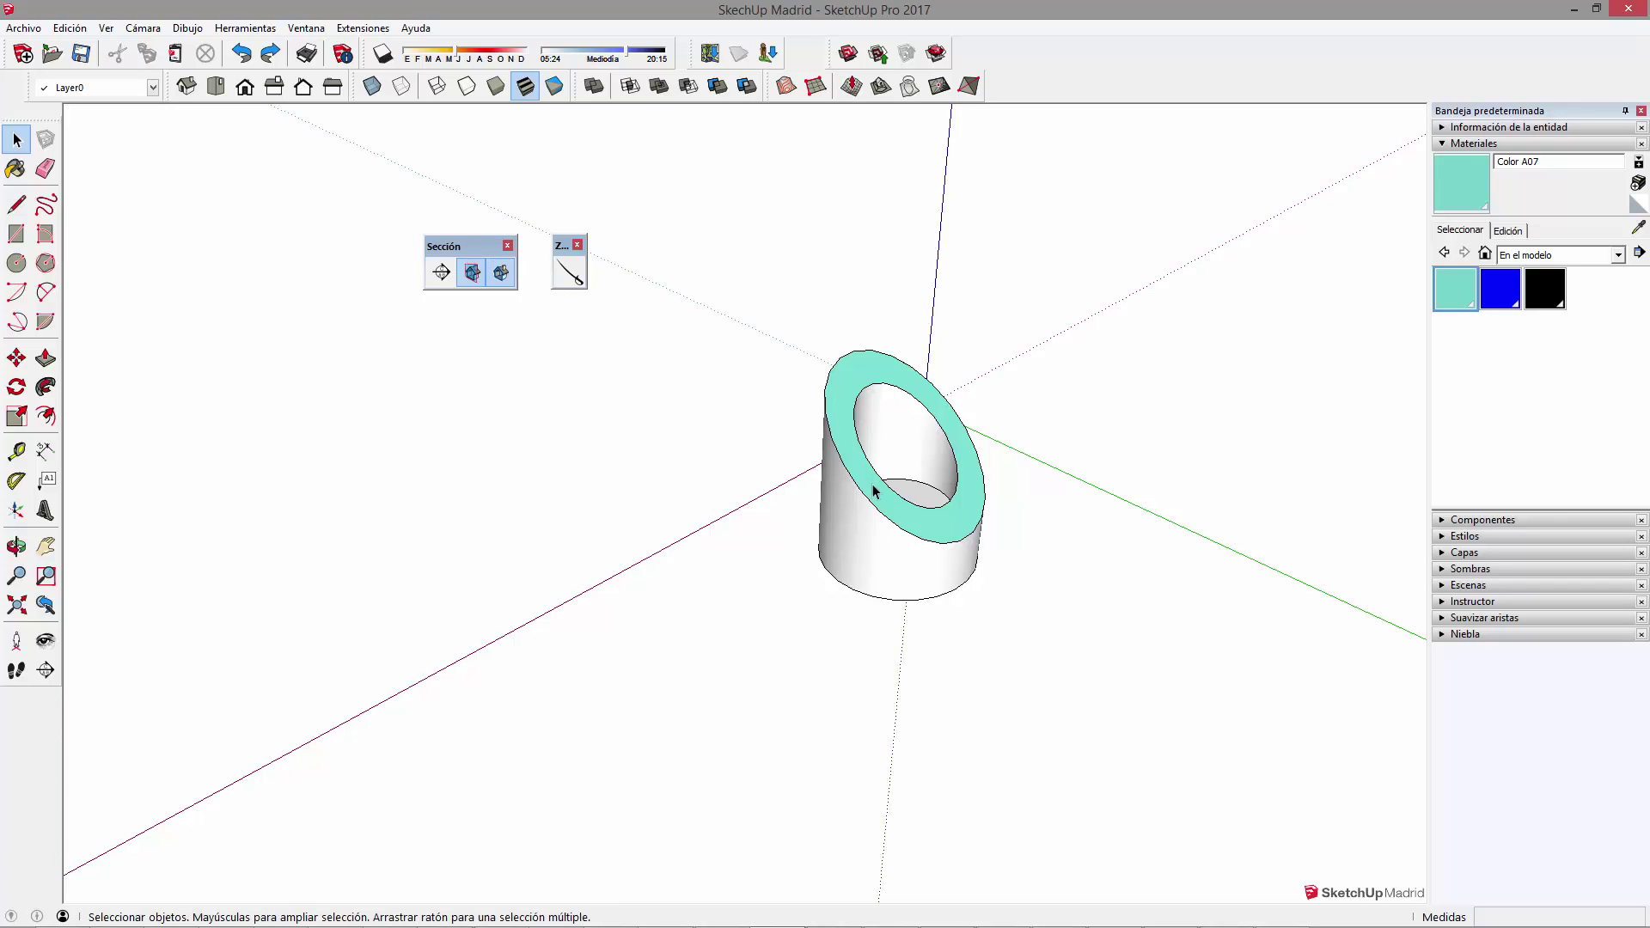
pyautogui.rightClick(868, 539)
pyautogui.click(683, 744)
pyautogui.click(441, 273)
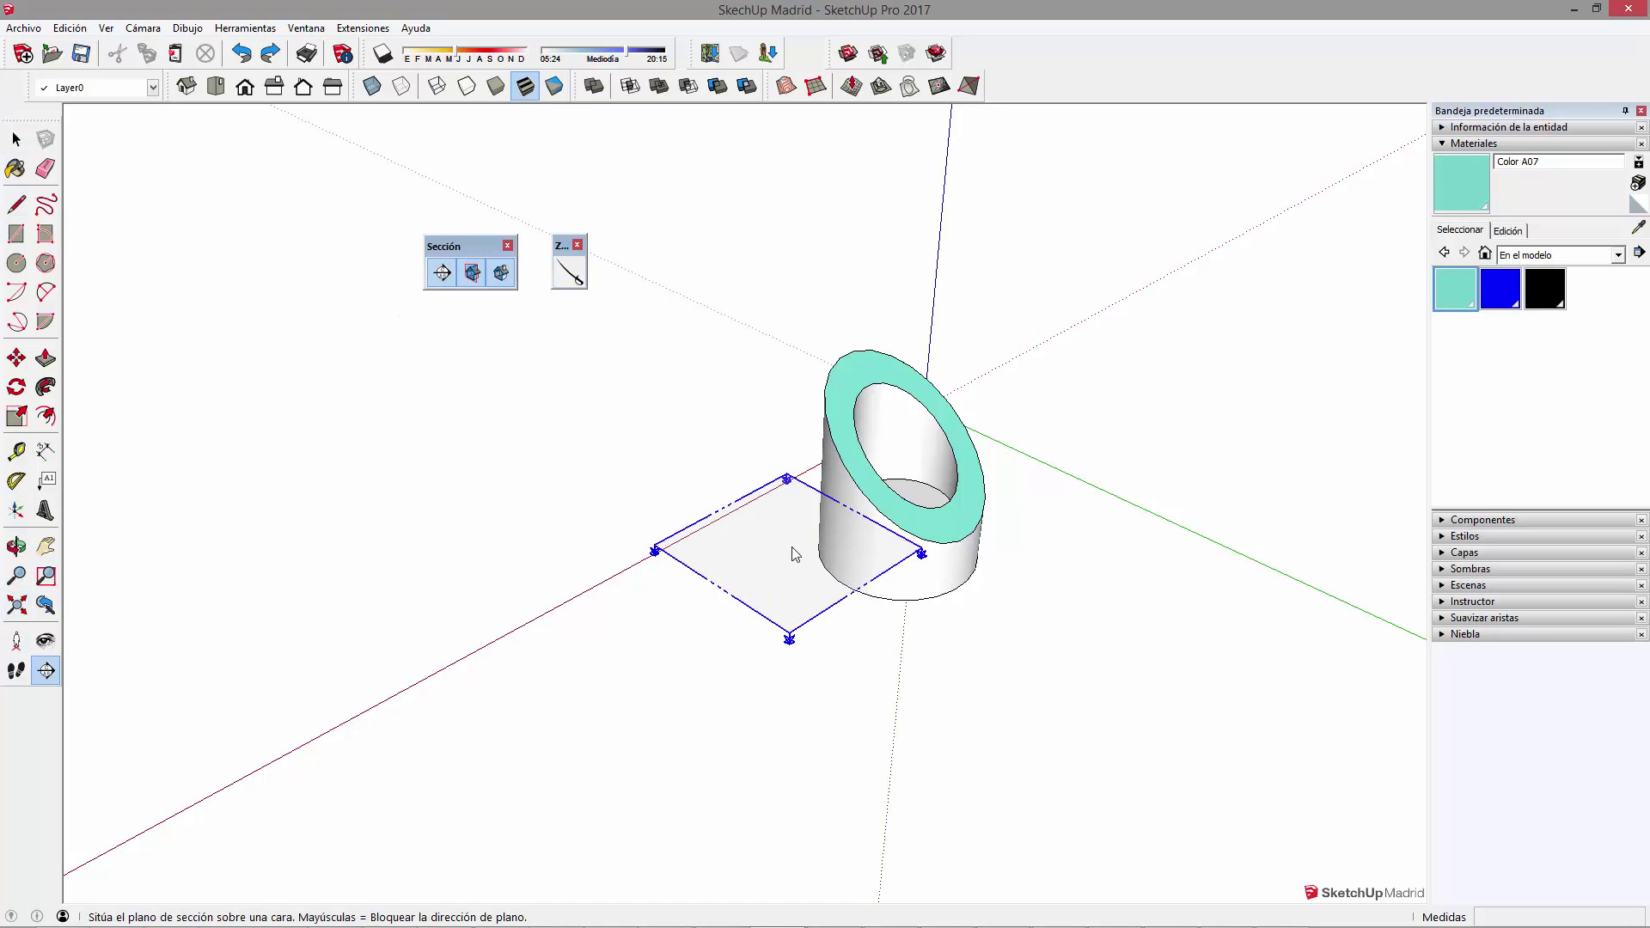
pyautogui.click(800, 560)
pyautogui.press('m')
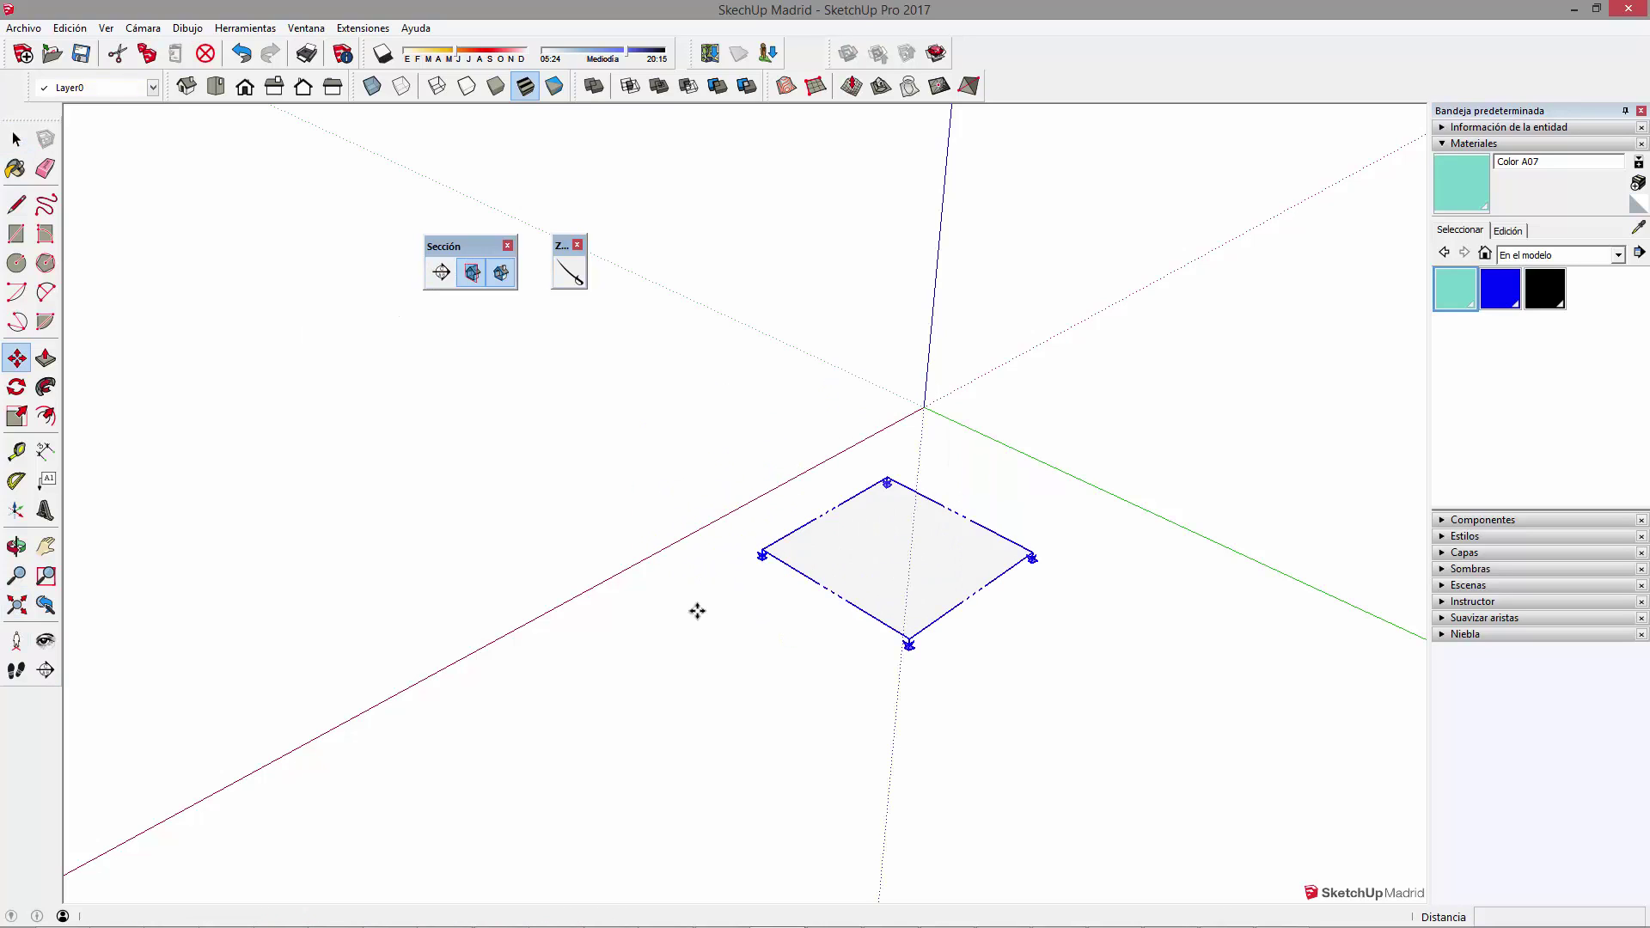
pyautogui.moveTo(696, 611); pyautogui.dragTo(711, 578)
pyautogui.press('space')
pyautogui.rightClick(780, 527)
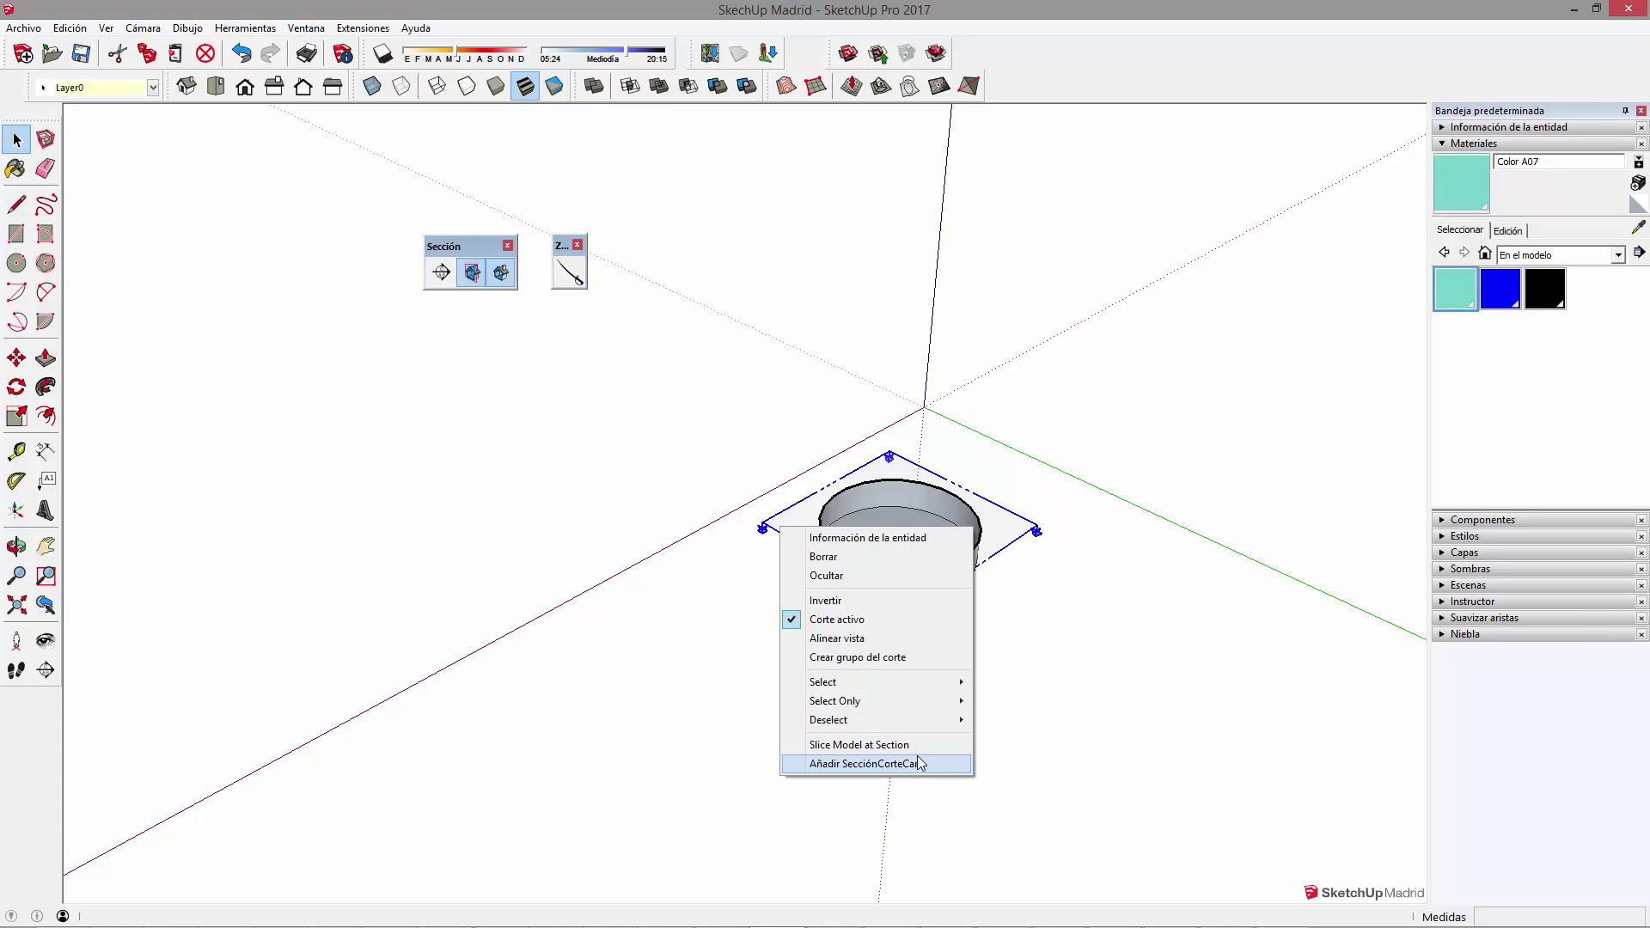
pyautogui.click(774, 521)
pyautogui.rightClick(792, 521)
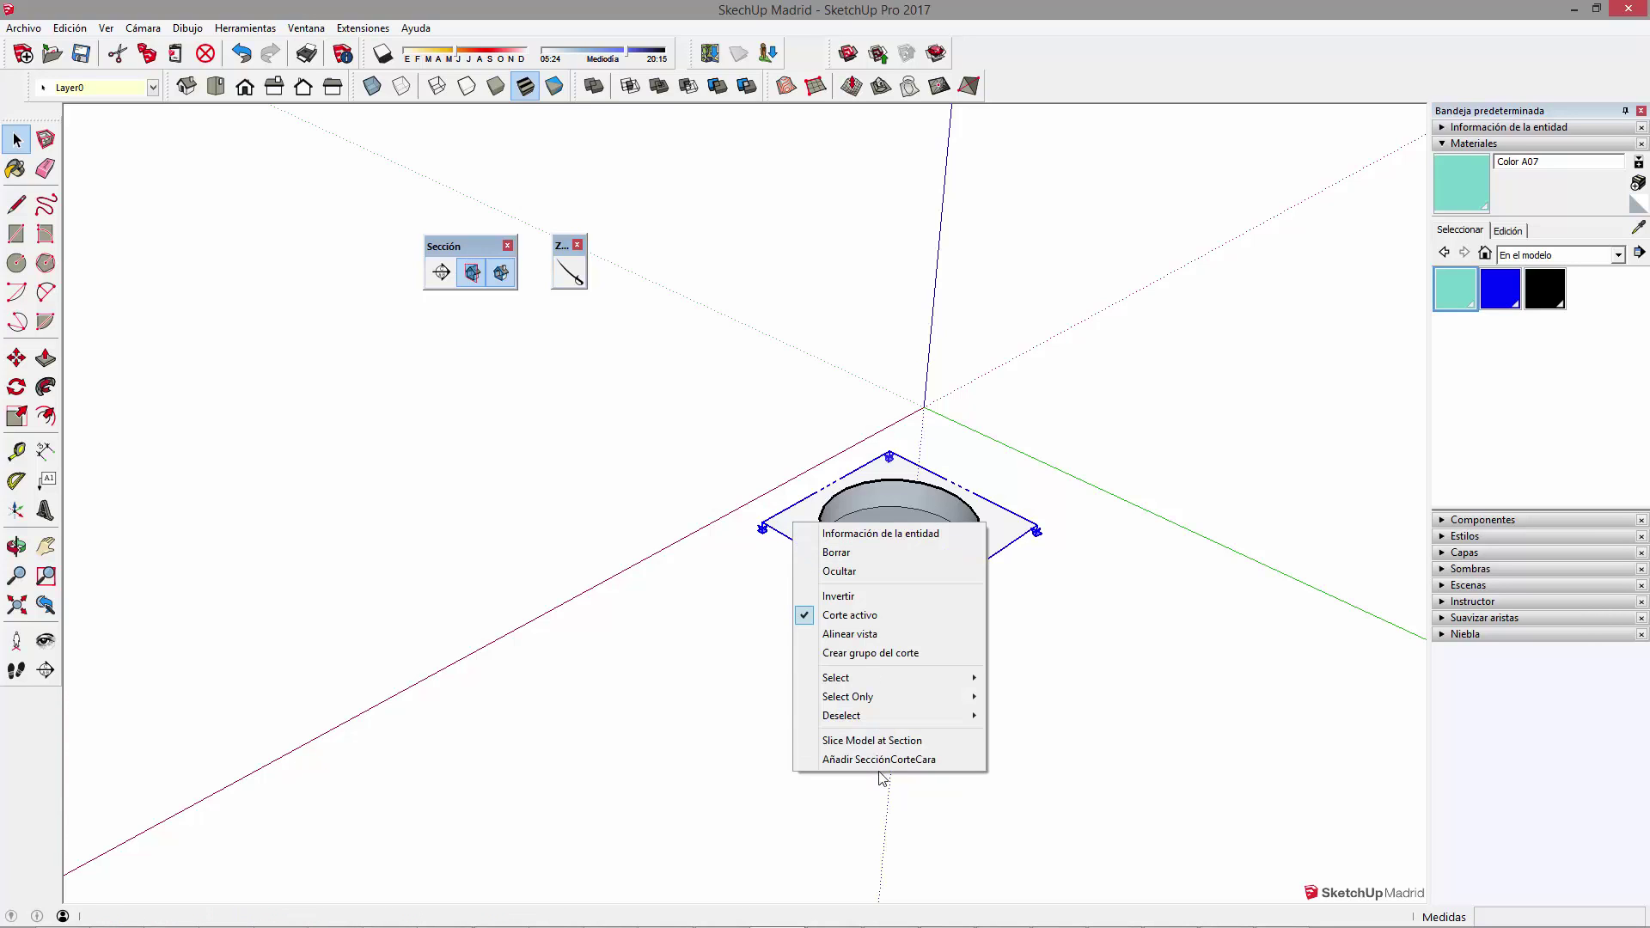
pyautogui.click(782, 552)
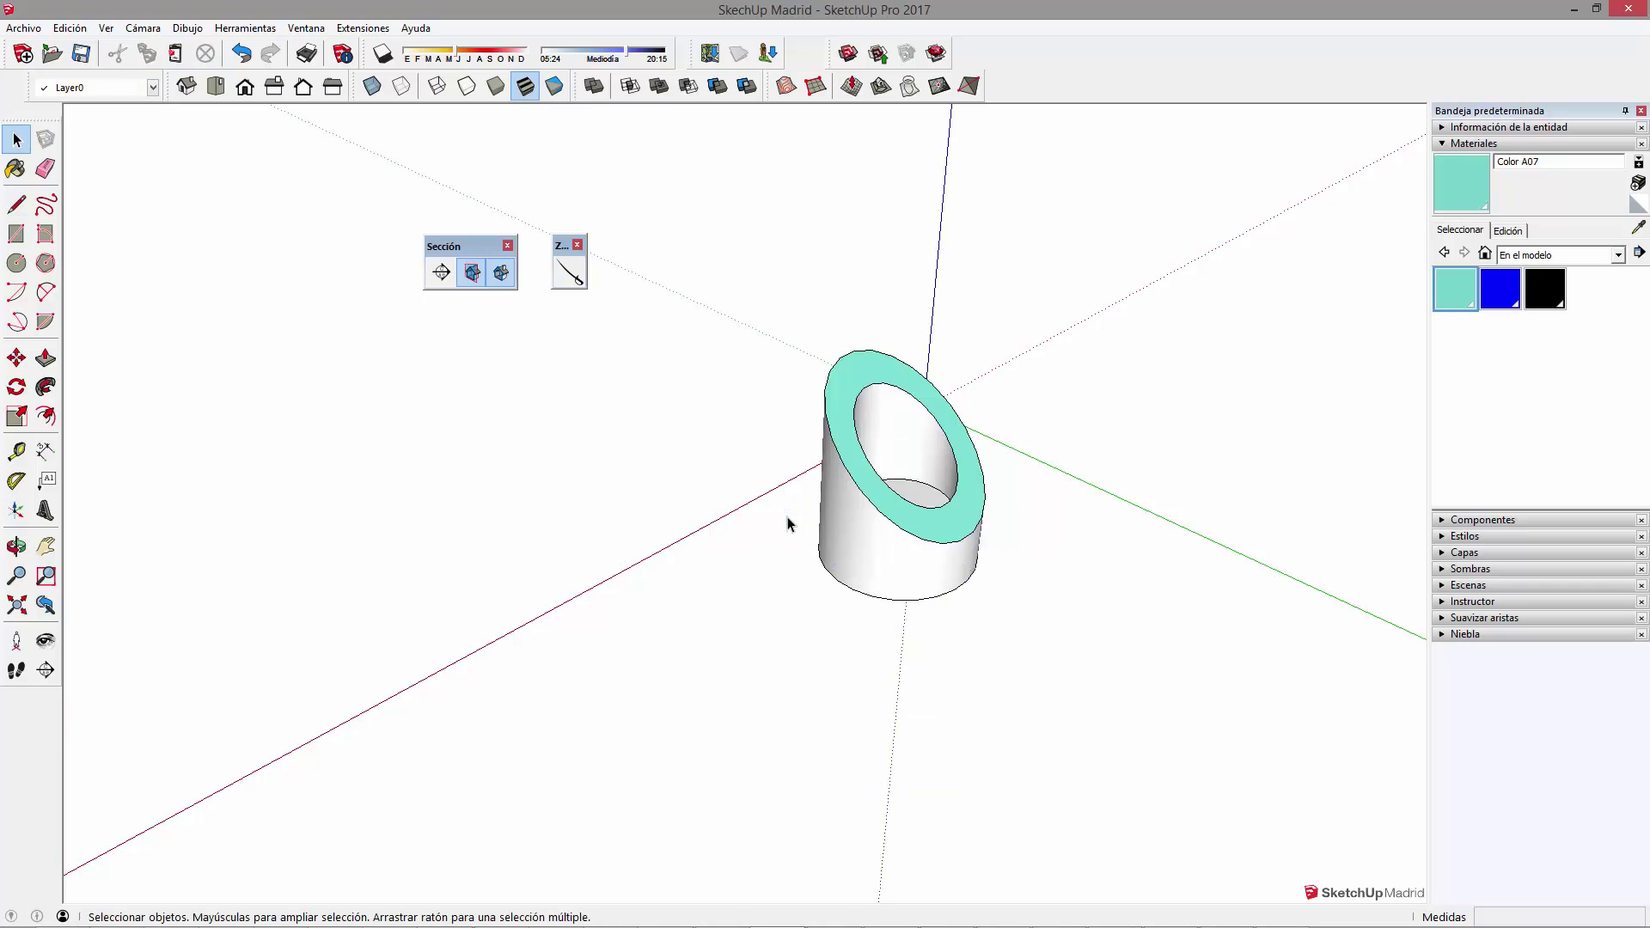
pyautogui.moveTo(787, 524)
pyautogui.mouseDown(button='middle')
pyautogui.moveTo(1058, 535)
pyautogui.moveTo(830, 513)
pyautogui.mouseUp(button='middle')
pyautogui.scroll(1, 899, 549)
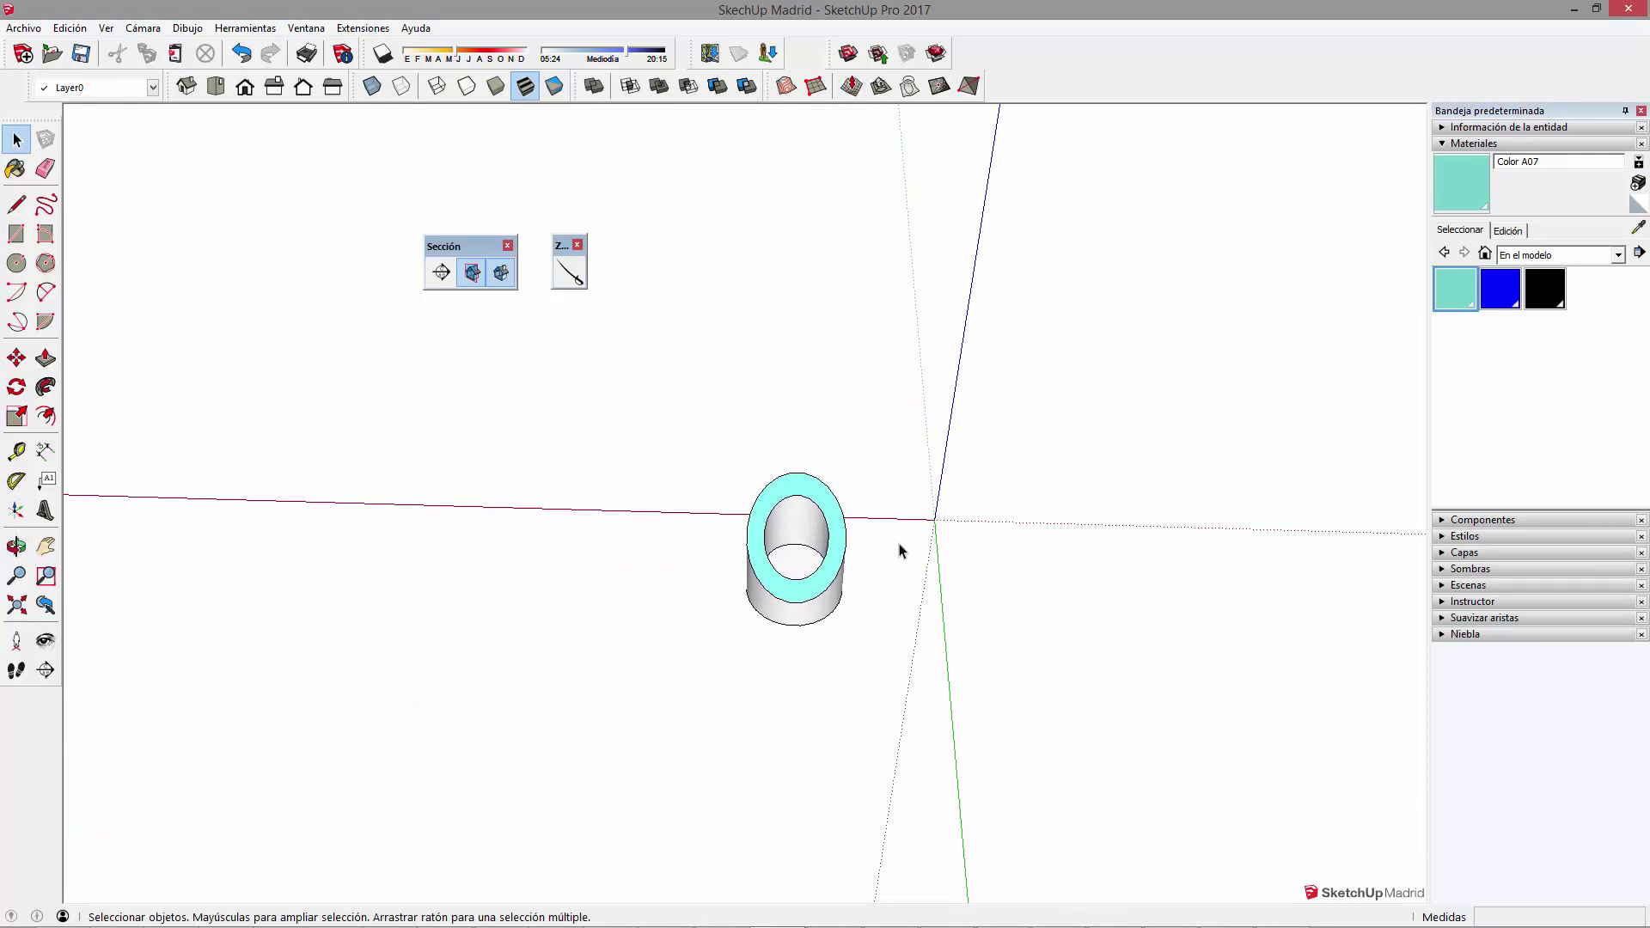